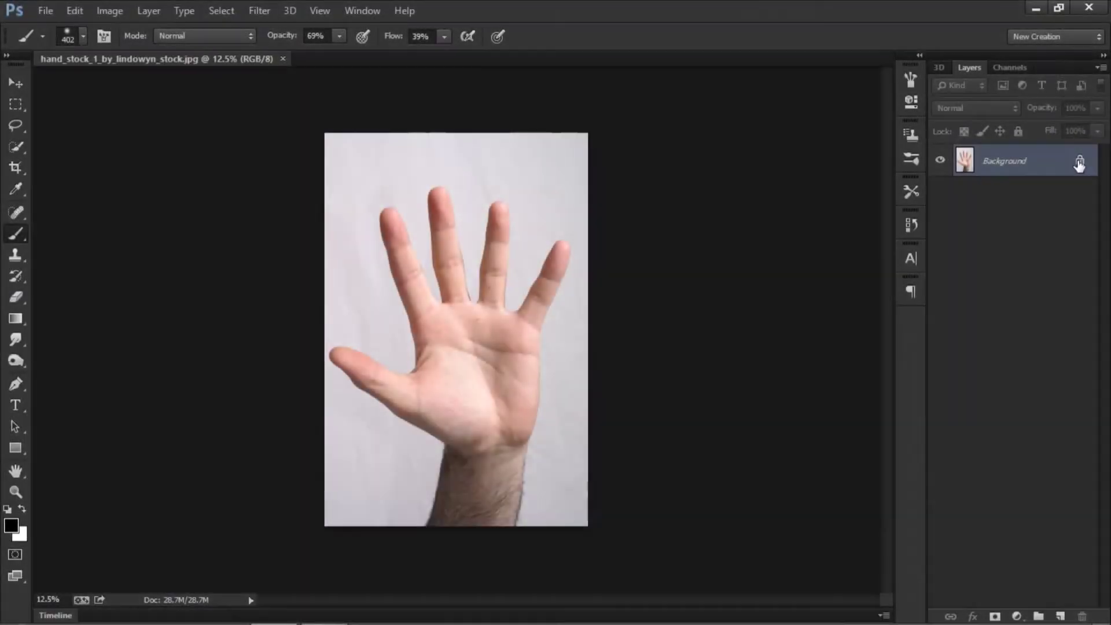
Double-click the locked Background layer to start converting it into Layer 0.
double_click(1068, 172)
Confirm Layer 0, then crop outward to add transparent margins above and beside the photo.
click(683, 193)
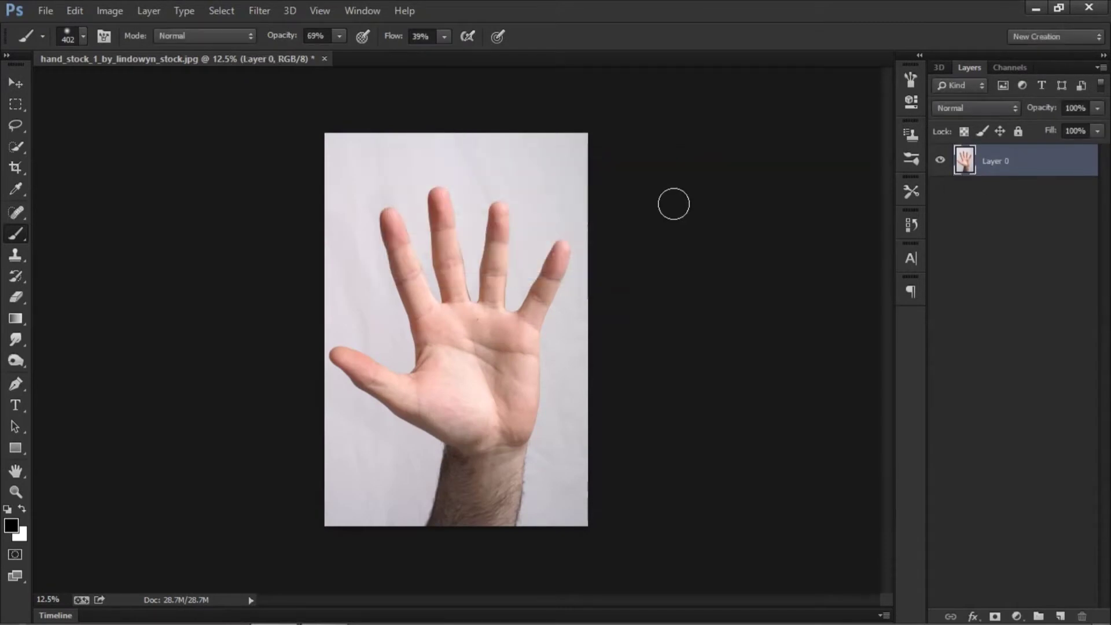
click(16, 168)
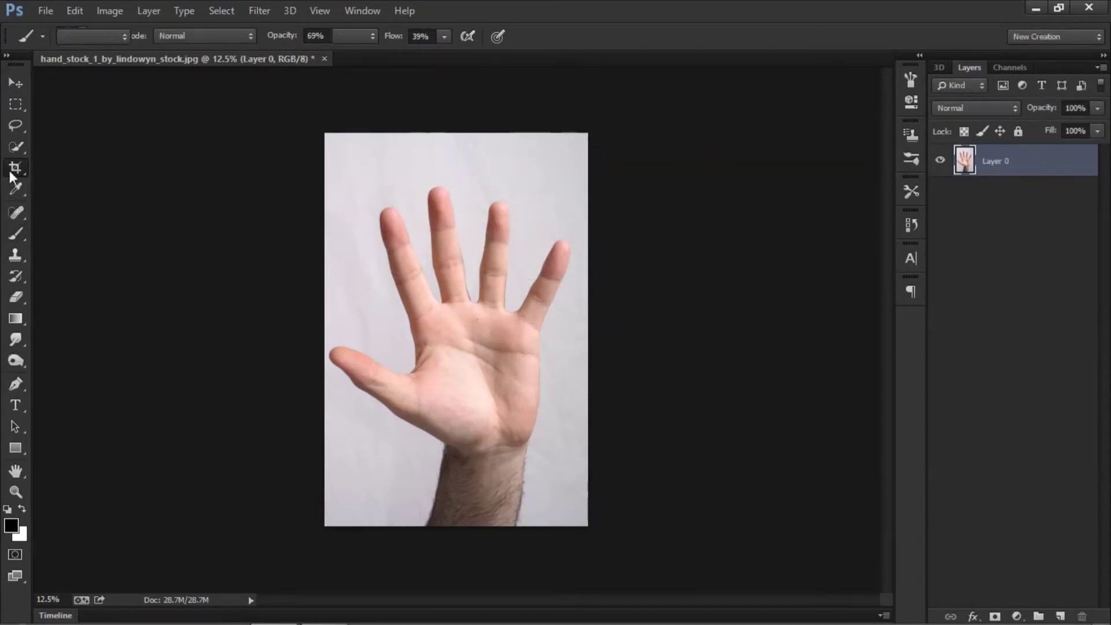
click(356, 183)
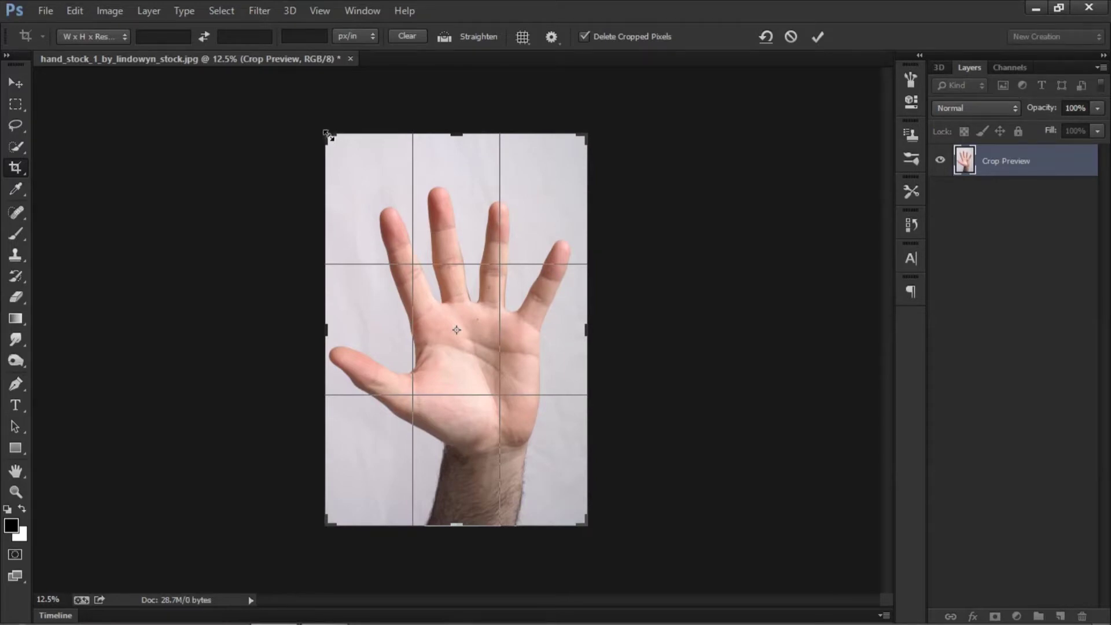
drag(328, 135, 296, 94)
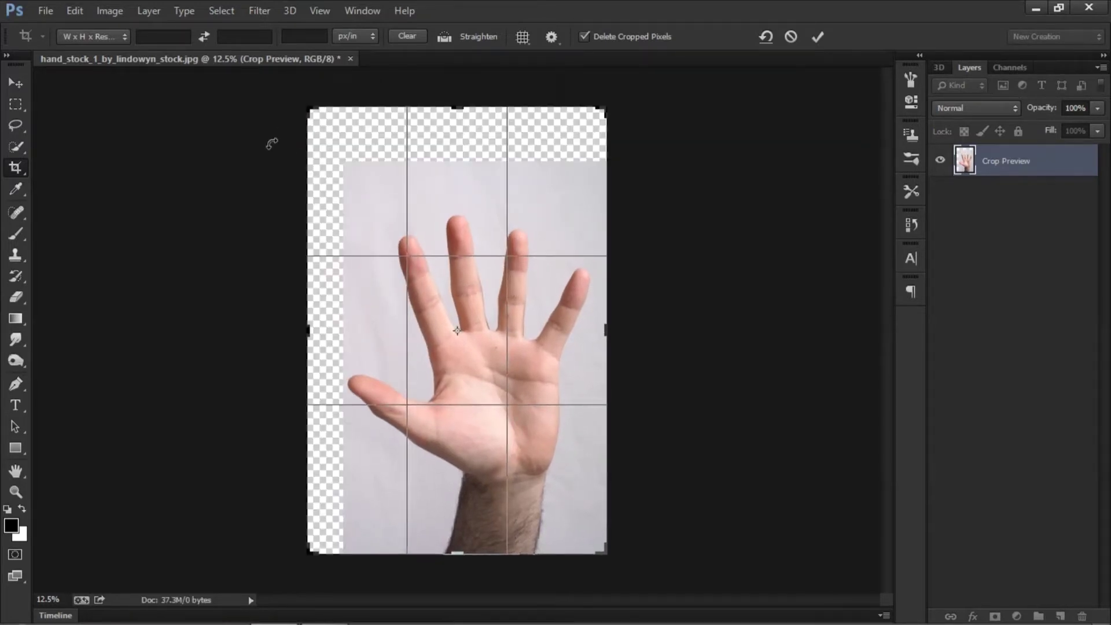
key(Left)
key(Left)
key(Left)
key(Left)
key(Left)
key(Left)
key(Left)
key(Left)
key(Left)
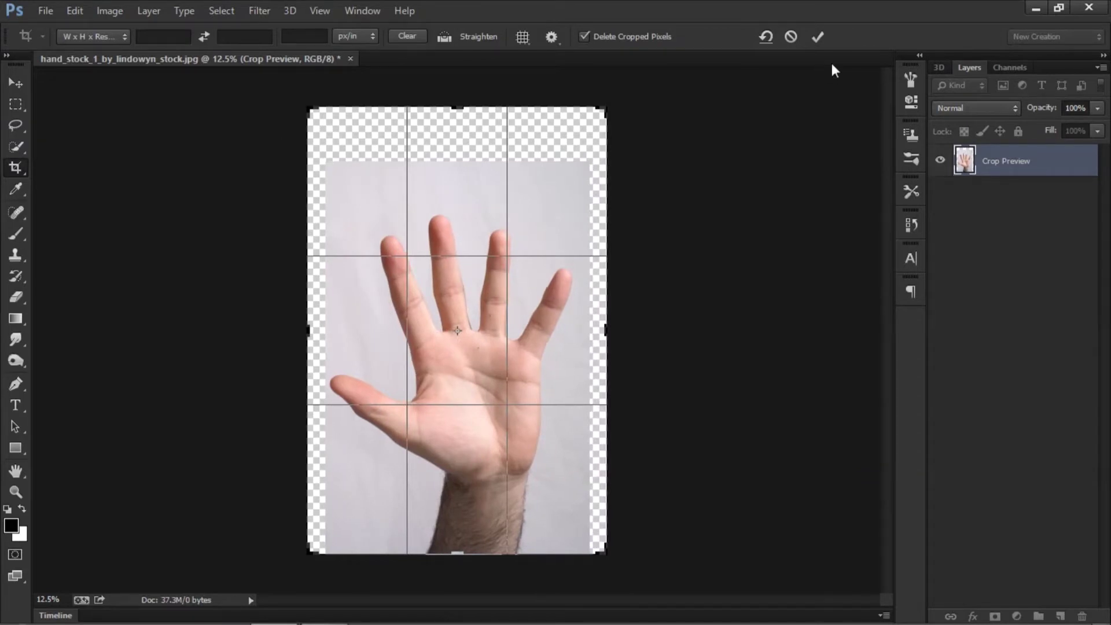
click(814, 39)
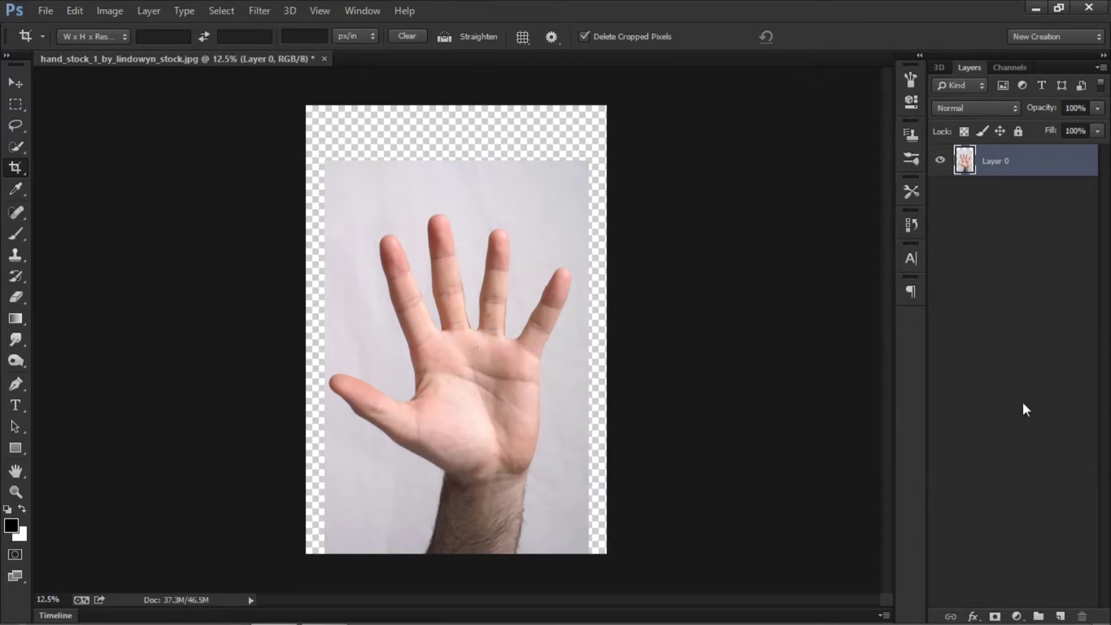
Quick-select the whole hand and wrist.
scroll(457, 292, up, 3)
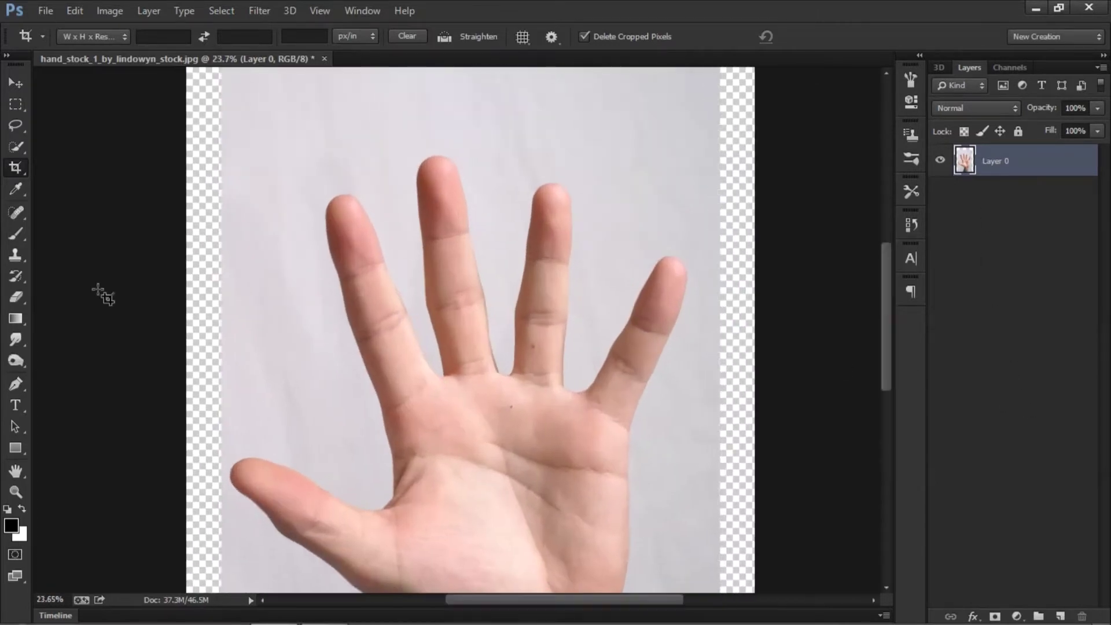
key(w)
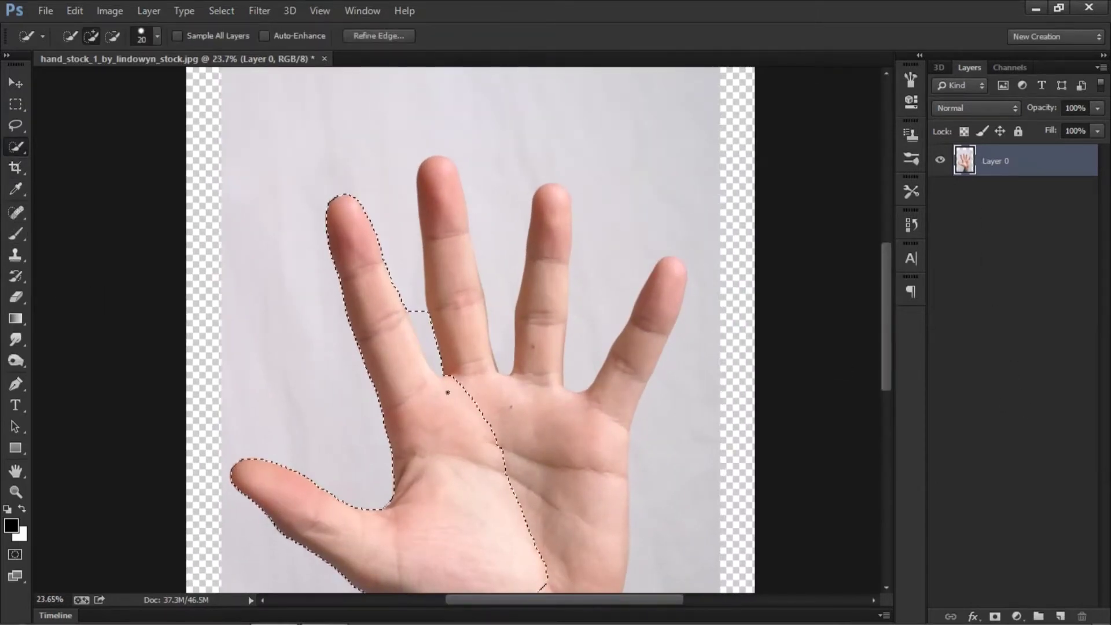
drag(447, 392, 445, 178)
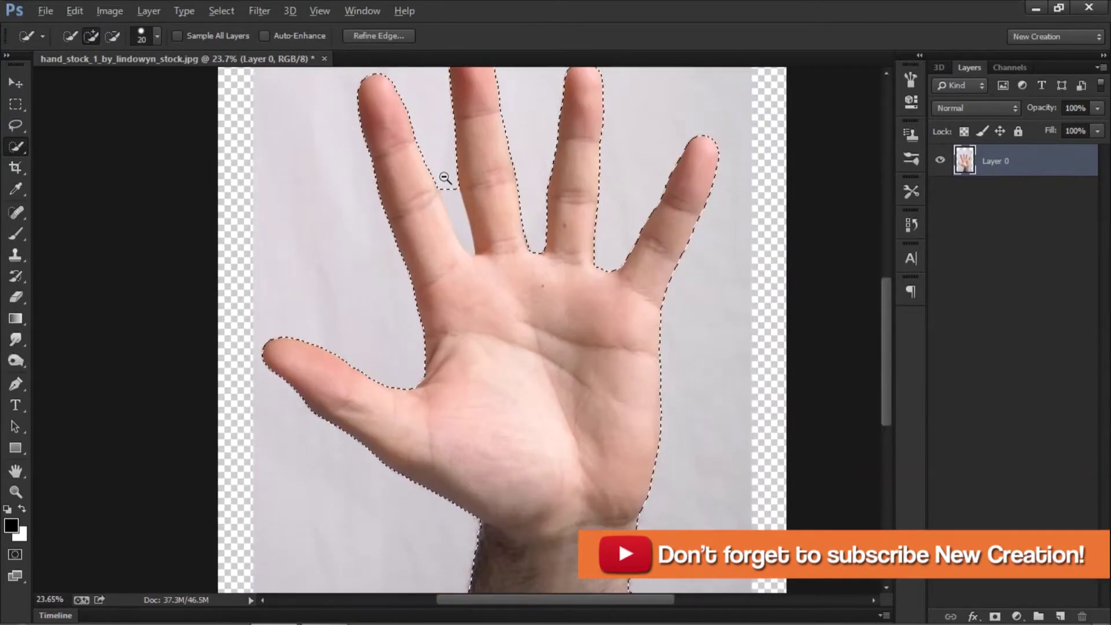
scroll(445, 177, up, 5)
scroll(449, 426, down, 6)
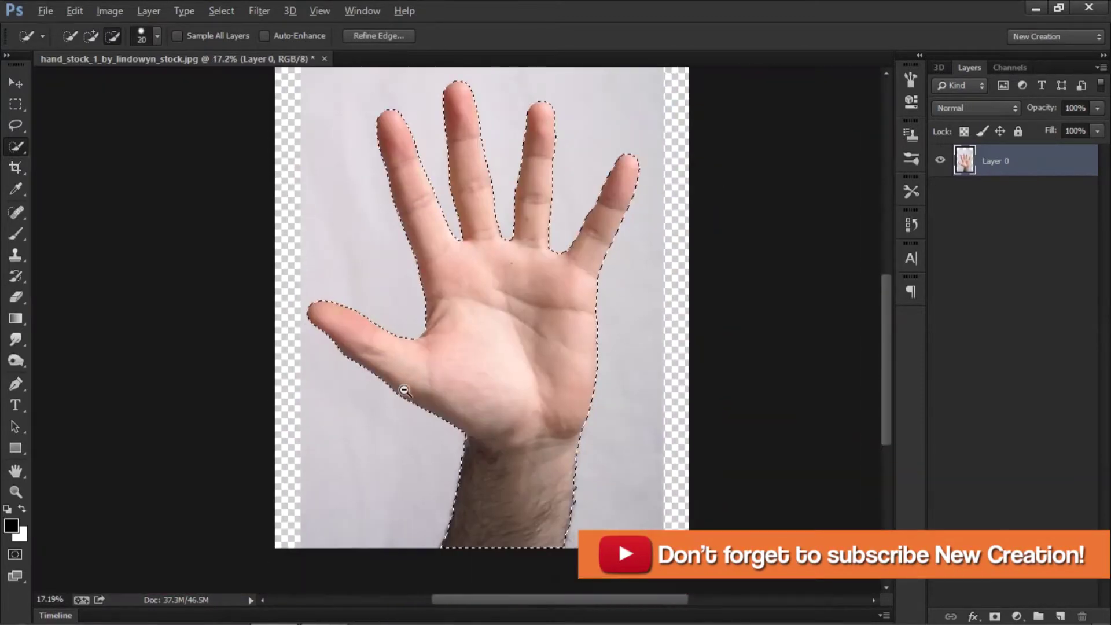
scroll(403, 391, up, 3)
scroll(449, 385, down, 3)
Mask out the grey backdrop and apply the layer mask permanently to the hand.
click(994, 616)
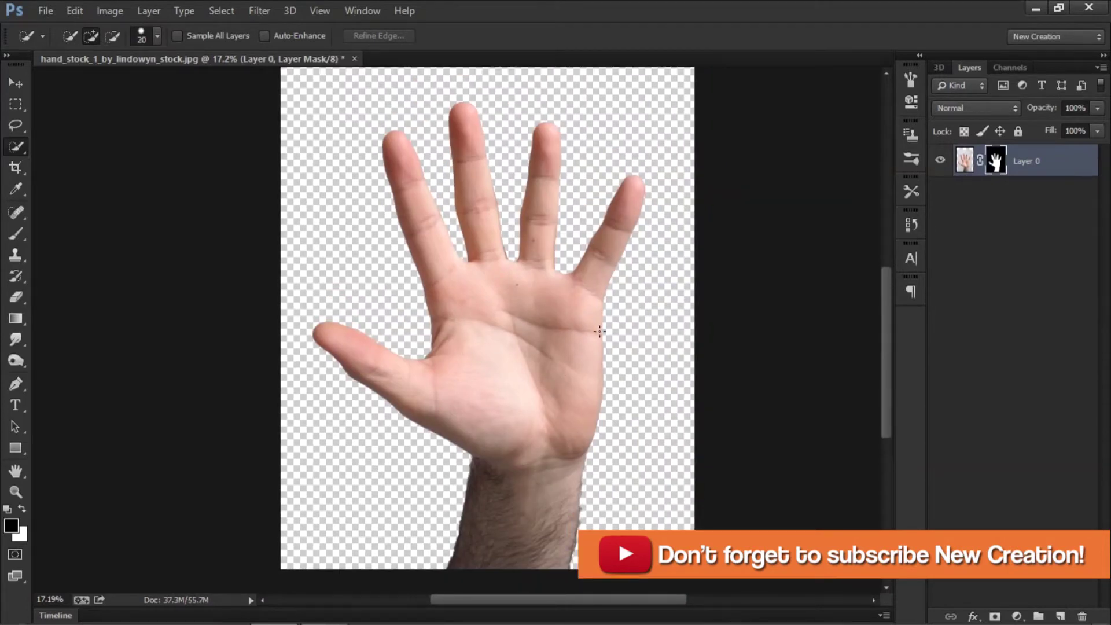
scroll(443, 172, up, 2)
right_click(995, 160)
click(995, 217)
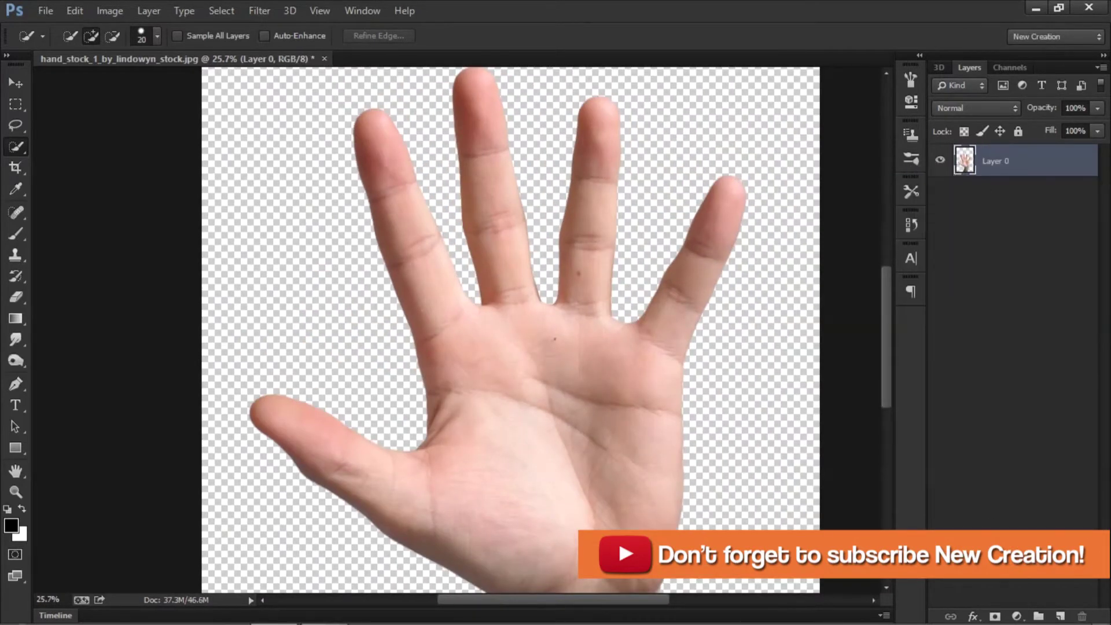
ctrl+click(1059, 616)
Add a Solid Color fill layer behind the cut-out hand.
click(1017, 616)
click(999, 268)
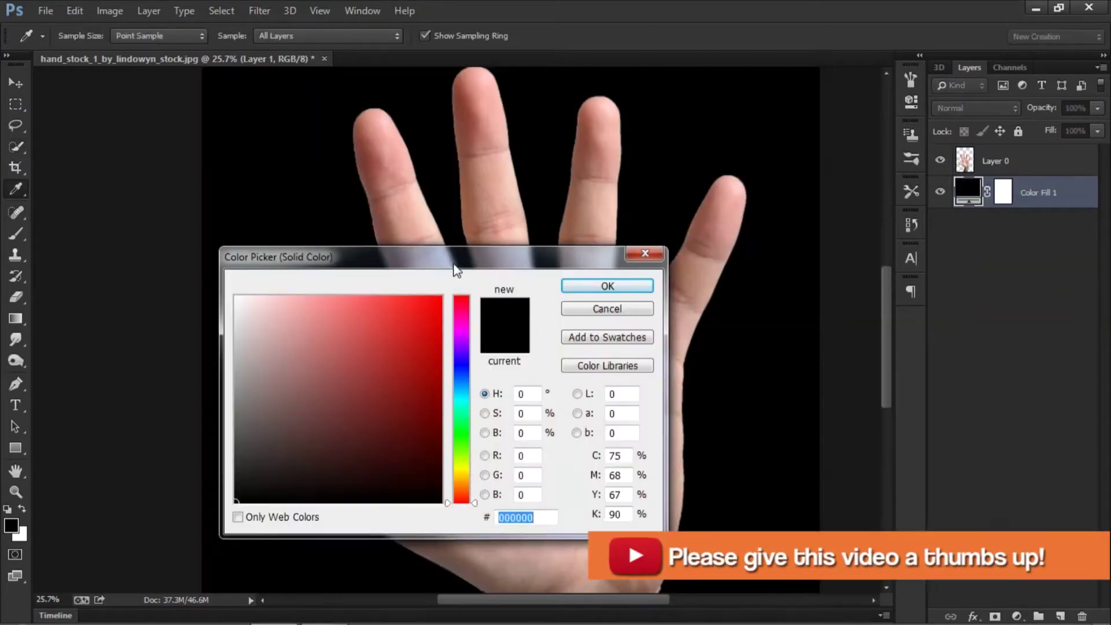
drag(347, 266, 752, 220)
Set the fill colour to sky blue #3d88c1 and confirm it.
mouse_move(647, 329)
mouse_down()
mouse_move(672, 387)
mouse_move(750, 343)
mouse_up()
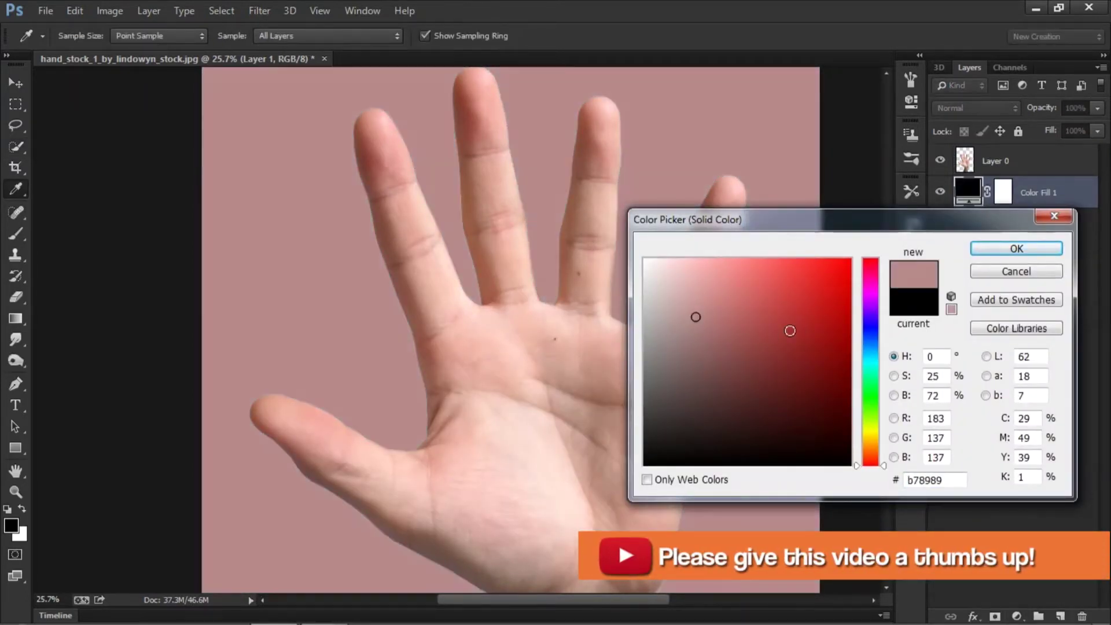
drag(871, 375, 870, 447)
click(693, 291)
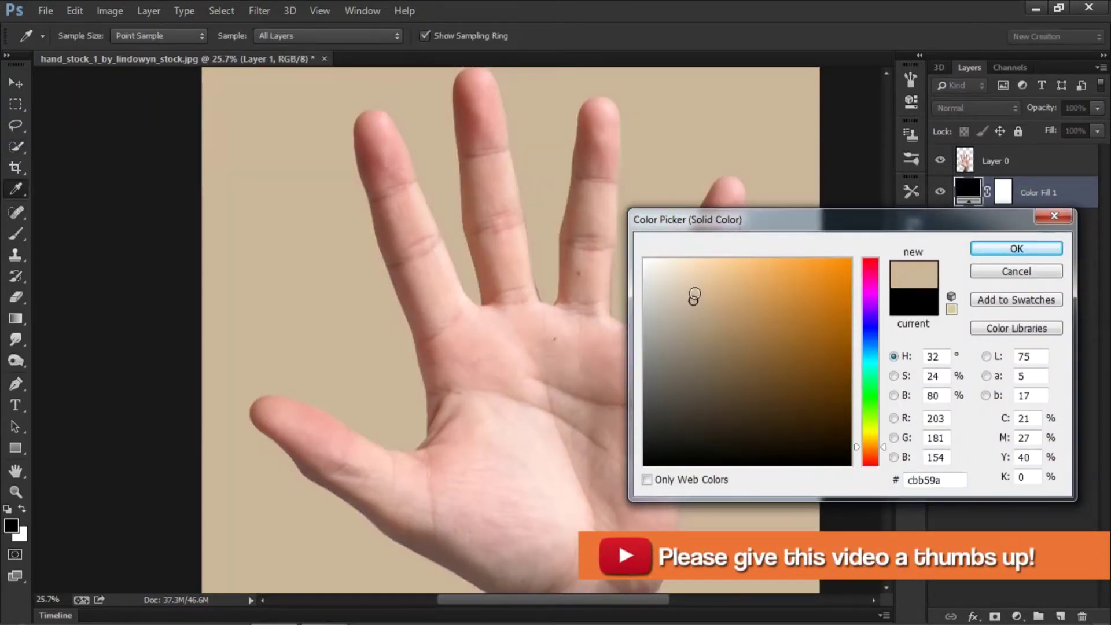
click(870, 347)
click(741, 289)
click(785, 307)
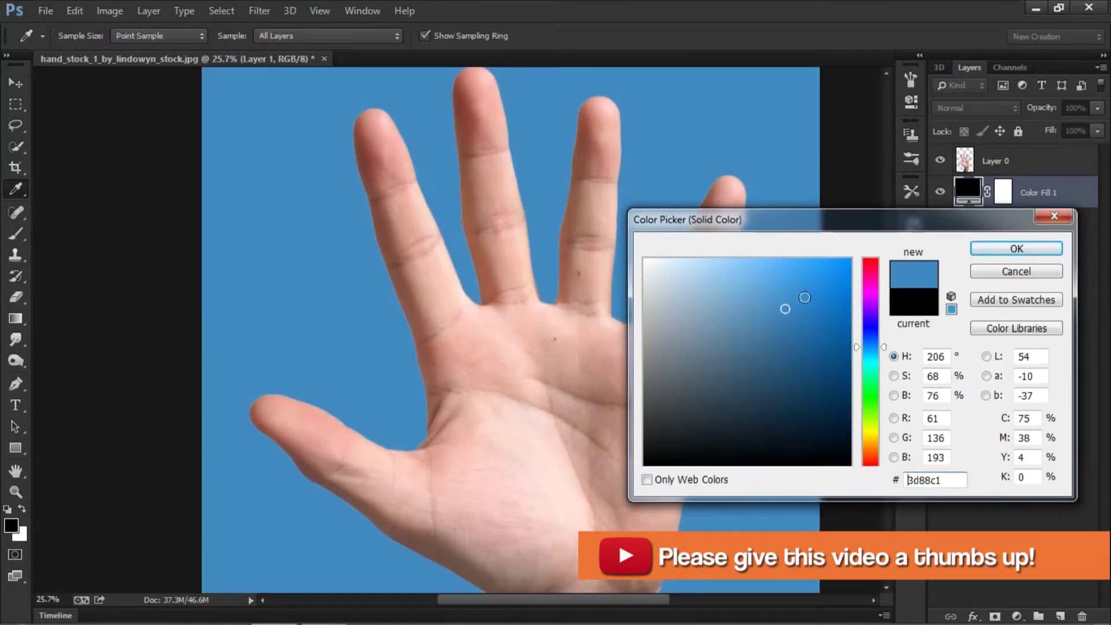
key(Return)
key(w)
scroll(512, 329, down, 2)
scroll(512, 330, up, 1)
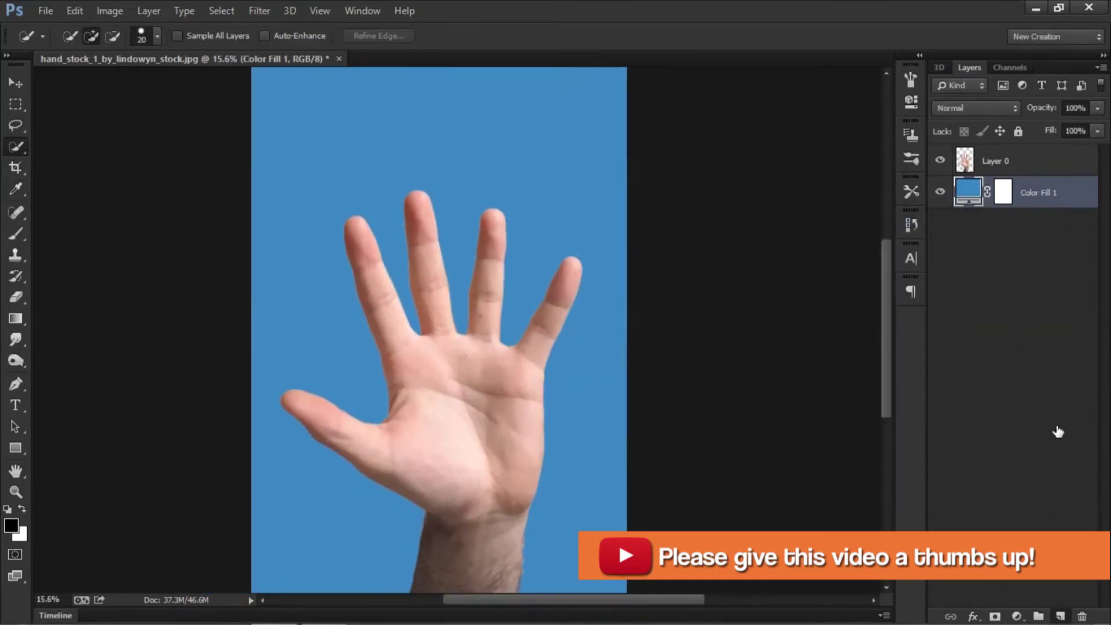
Add a new layer and set up a white 800 px cloud brush at 100% opacity, 73% flow.
key(ctrl+shift+alt+n)
key(b)
right_click(333, 172)
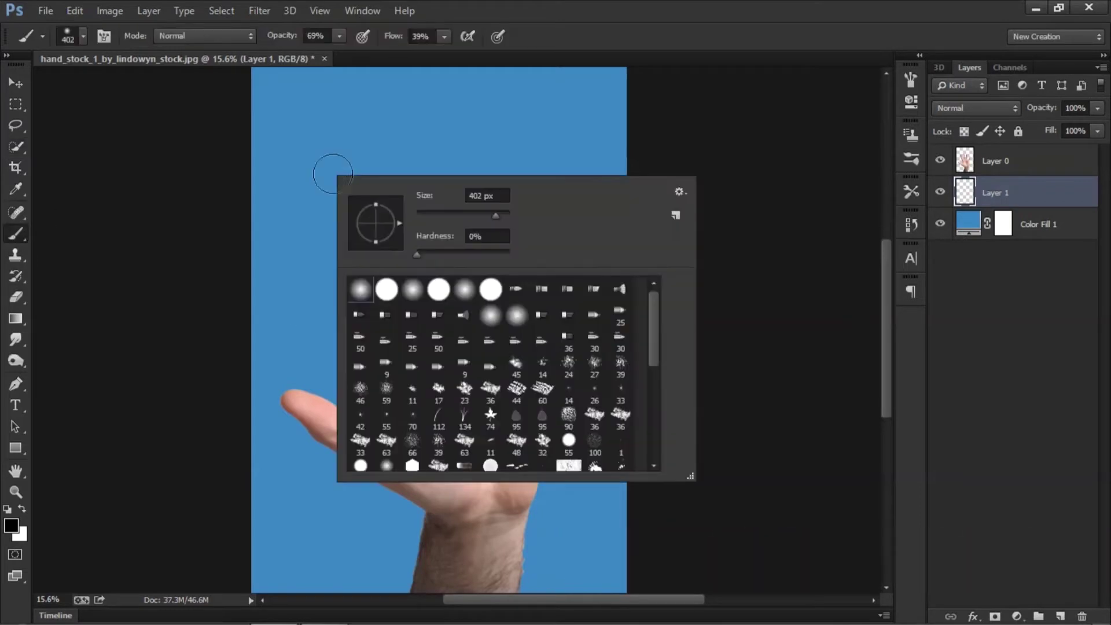
scroll(623, 355, down, 3)
double_click(624, 355)
key(x)
click(297, 285)
key(F5)
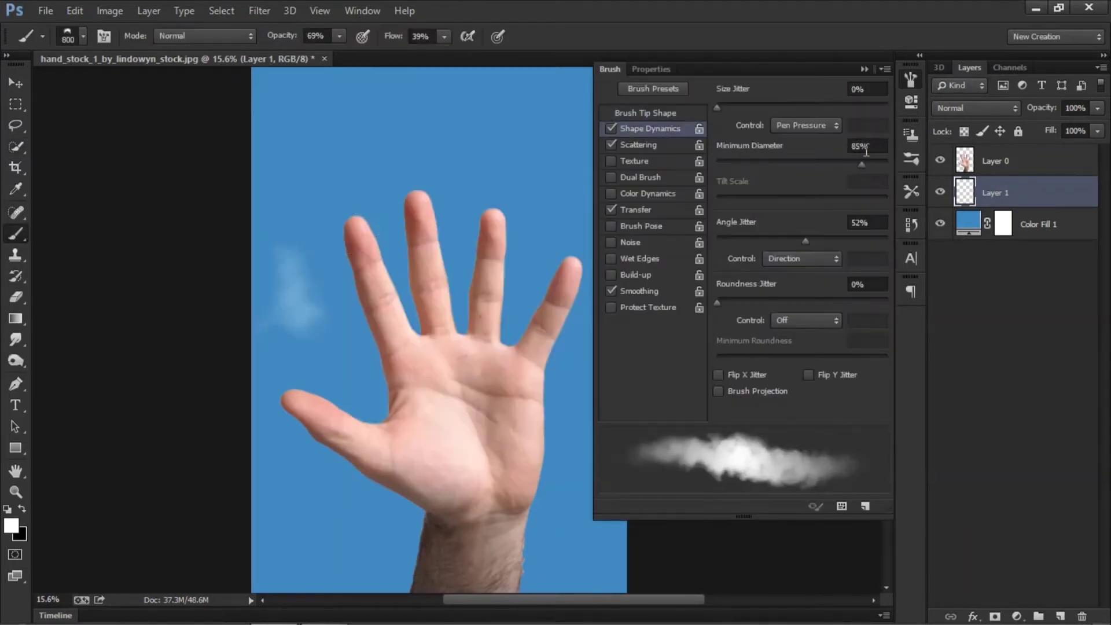
key(F5)
click(312, 301)
key(0)
key(shift+7)
key(shift+3)
Paint soft white clouds across the sky on two cloud layers.
mouse_move(452, 288)
mouse_down()
mouse_move(297, 286)
mouse_move(371, 396)
mouse_move(557, 508)
mouse_move(231, 385)
mouse_move(518, 166)
mouse_move(372, 169)
mouse_move(74, 223)
mouse_move(564, 232)
mouse_move(342, 367)
mouse_move(508, 466)
mouse_move(255, 268)
mouse_up()
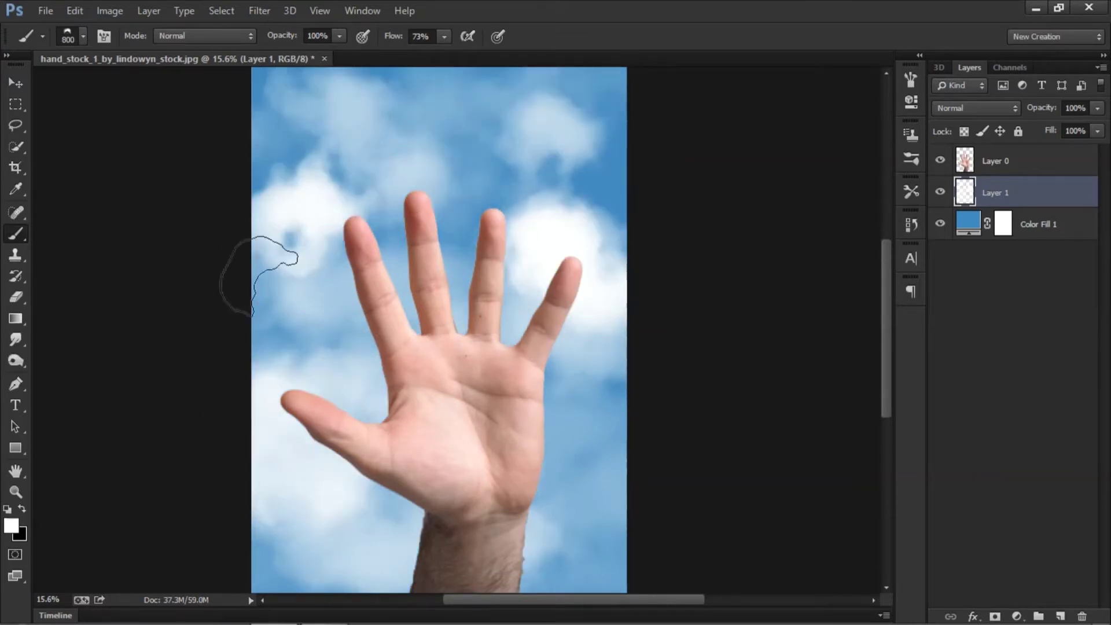
drag(1040, 110, 992, 113)
click(1060, 616)
click(543, 185)
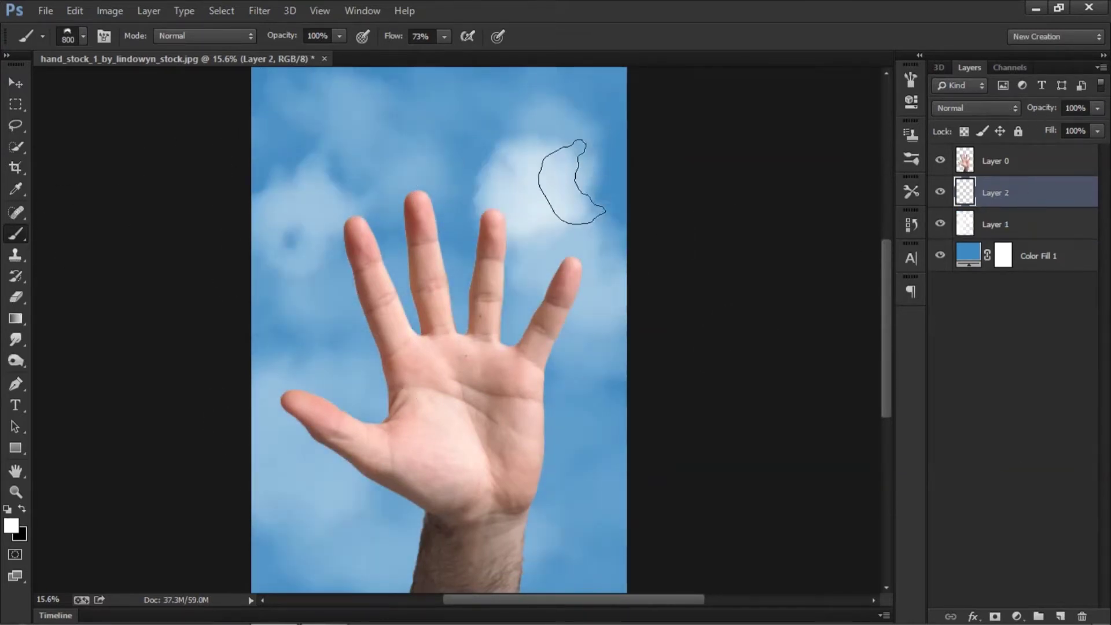
click(361, 185)
mouse_move(334, 196)
mouse_down()
mouse_move(294, 369)
mouse_move(286, 465)
mouse_move(291, 372)
mouse_move(283, 566)
mouse_up()
mouse_move(567, 555)
mouse_down()
mouse_move(558, 409)
mouse_move(433, 309)
mouse_move(396, 248)
mouse_up()
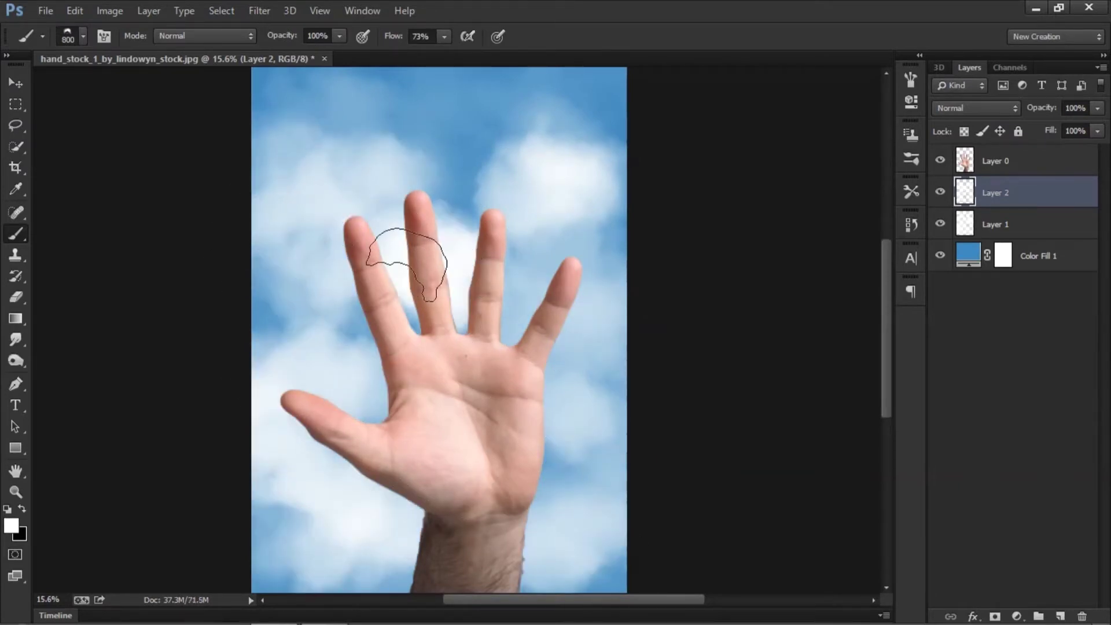
Group the fill and cloud layers into Group 1 and fit the picture on screen.
click(1022, 225)
shift+click(1030, 197)
key(ctrl+g)
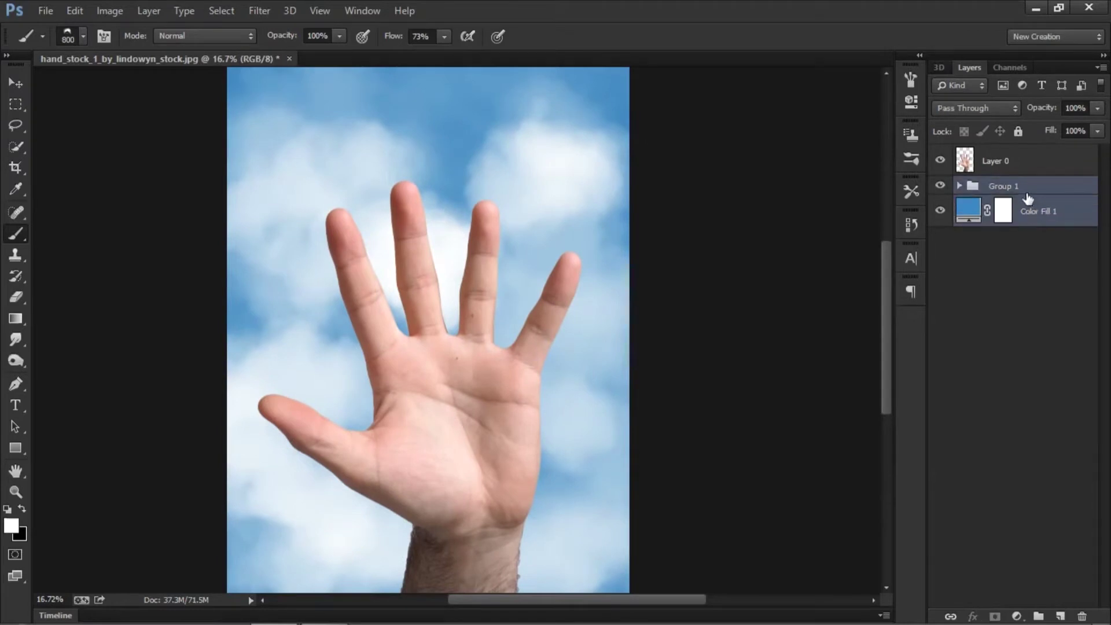
key(ctrl+e)
Add a Levels adjustment with input 45 / 0.75 / 255 and output 0–124.
click(1015, 614)
click(1041, 416)
drag(872, 284, 805, 277)
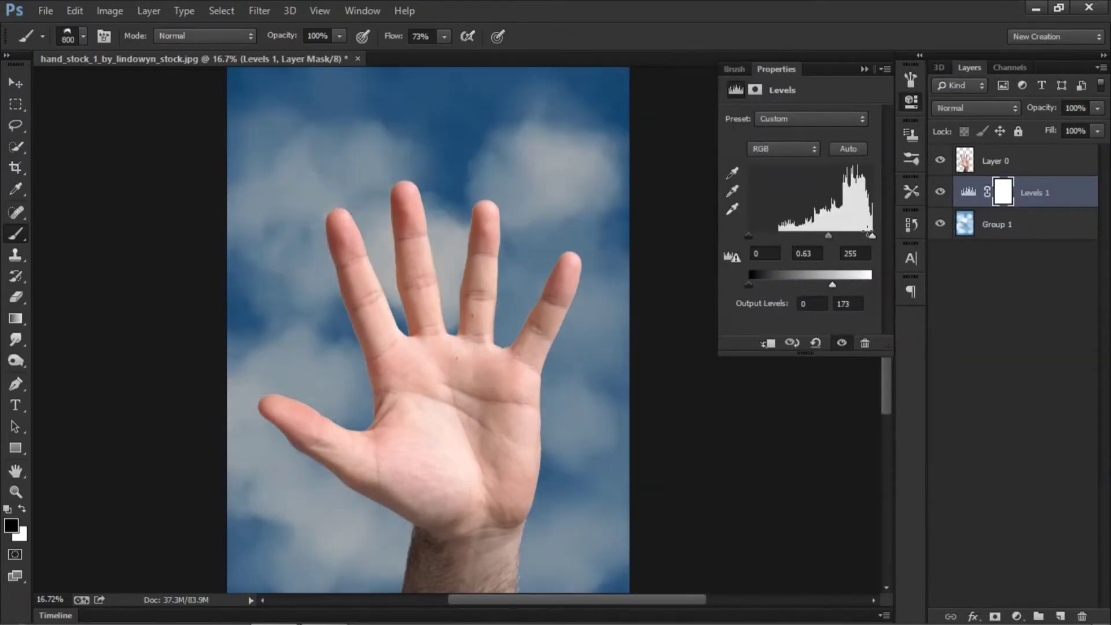
drag(749, 236, 770, 235)
drag(838, 236, 817, 235)
drag(832, 284, 808, 284)
drag(817, 236, 830, 234)
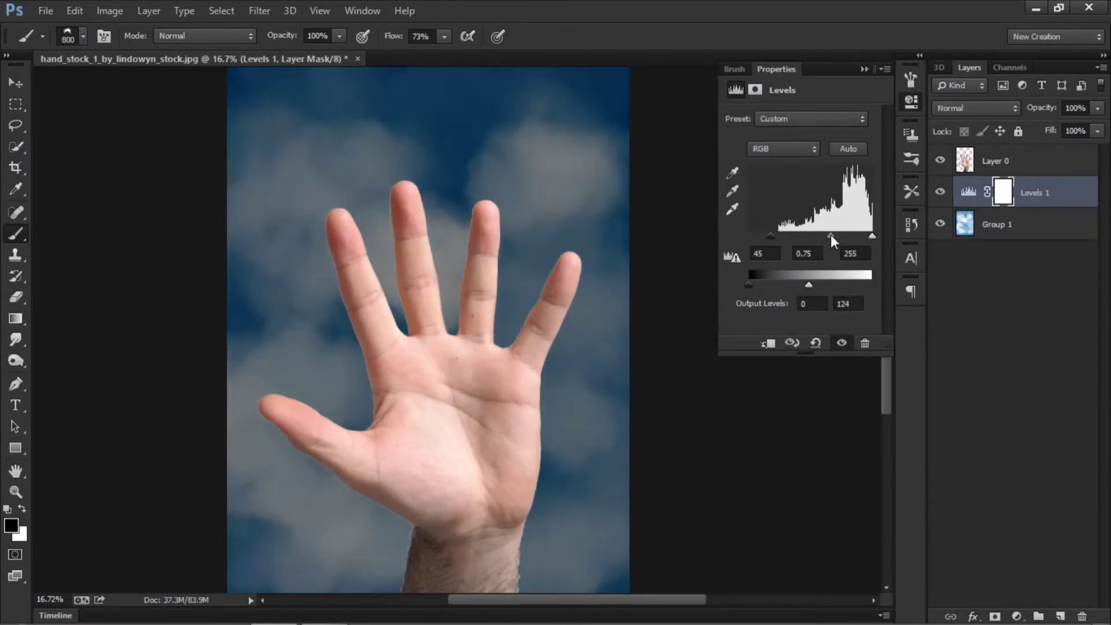
Add a Curves adjustment clipped to Levels 1, then delete it.
click(1015, 615)
click(974, 352)
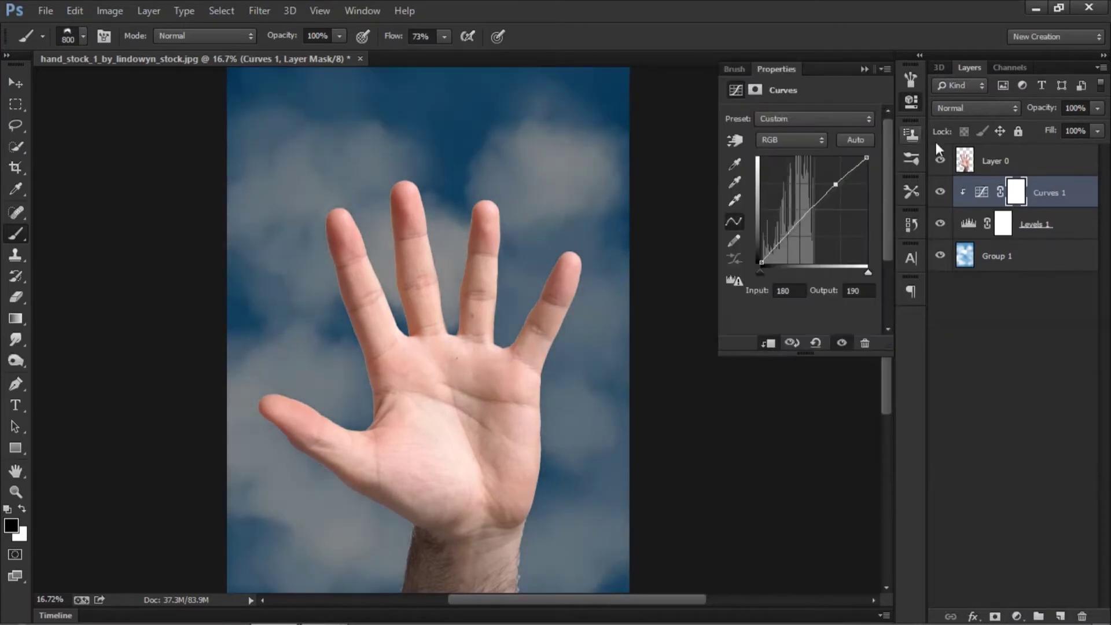
key(ctrl+alt+g)
key(Delete)
Select the hand layer Layer 0 and open the Liquify filter.
key(alt+bracketright)
key(x)
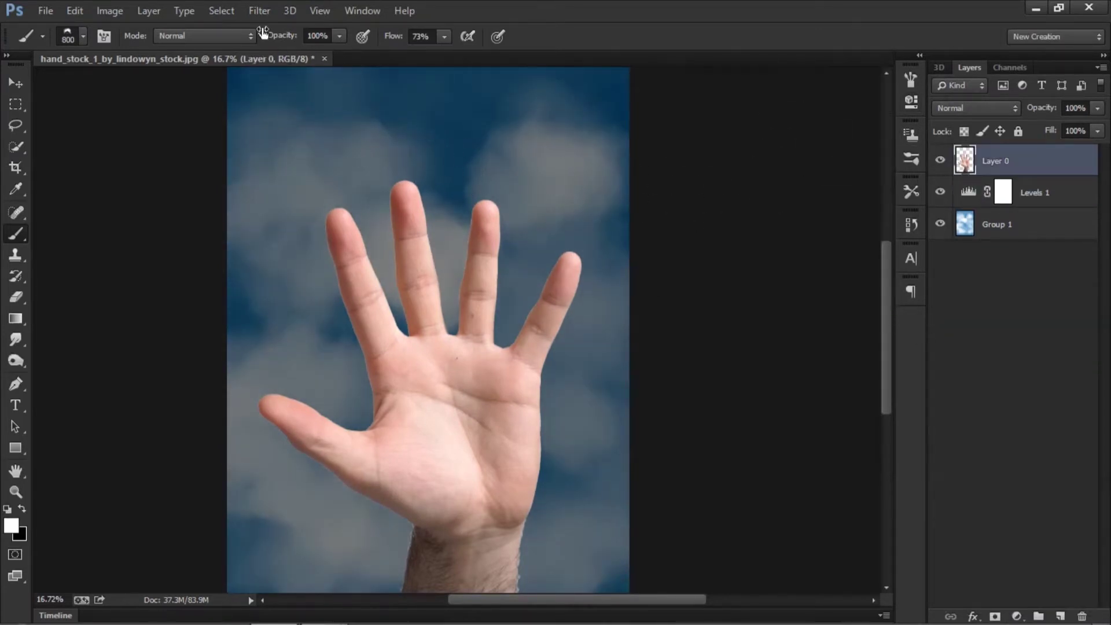
click(260, 10)
click(284, 136)
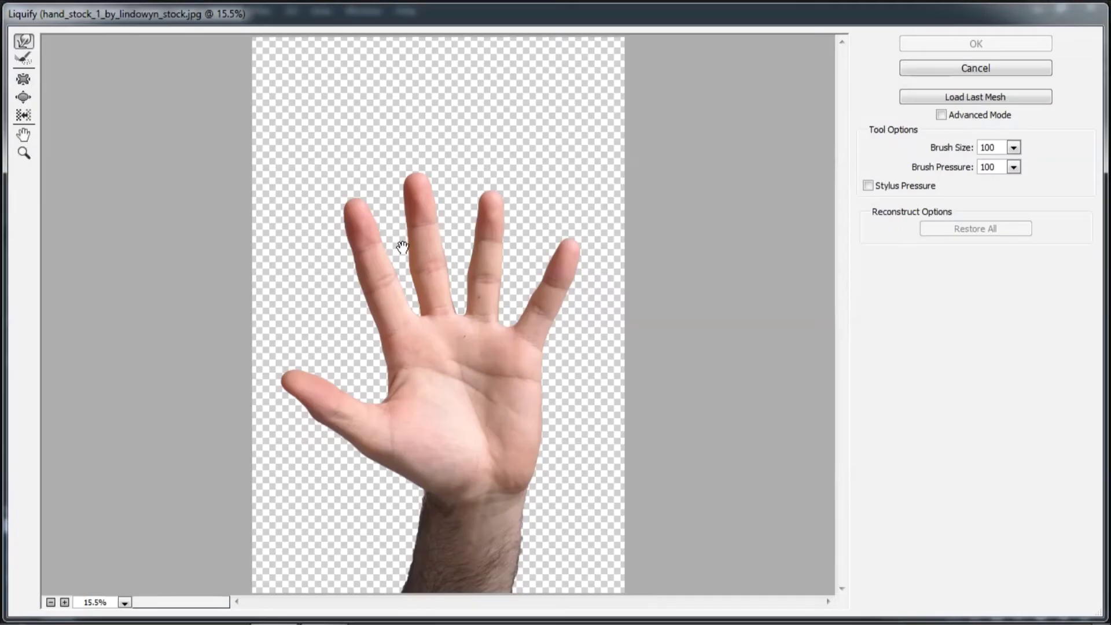
Zoom to the fingertips and widen the index finger's outline with a 500 warp brush.
alt+click(413, 242)
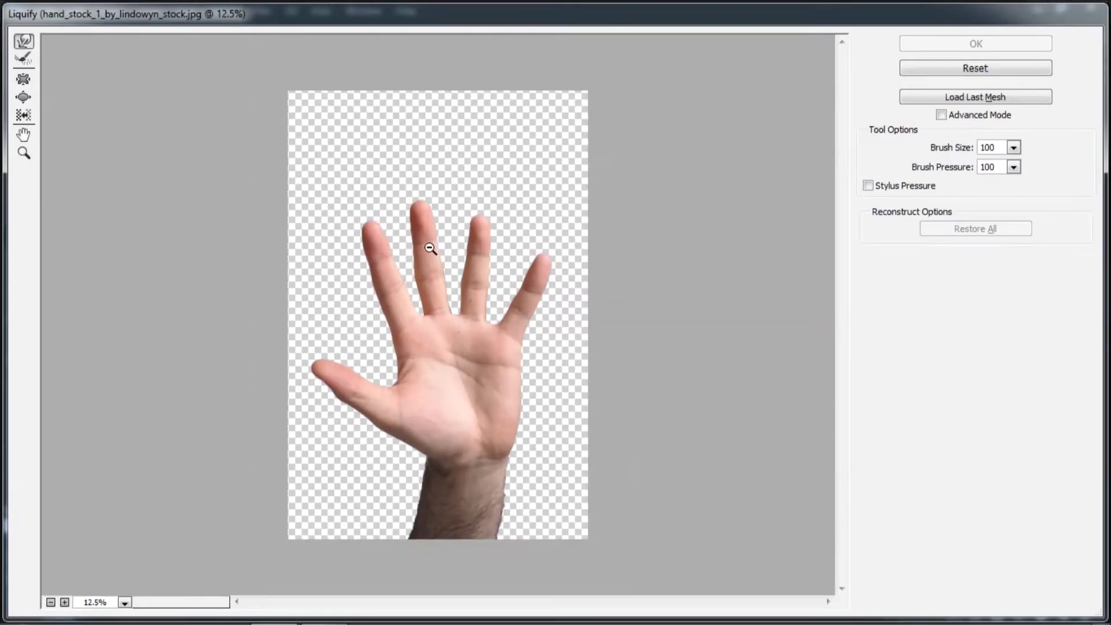
click(430, 246)
drag(398, 205, 401, 306)
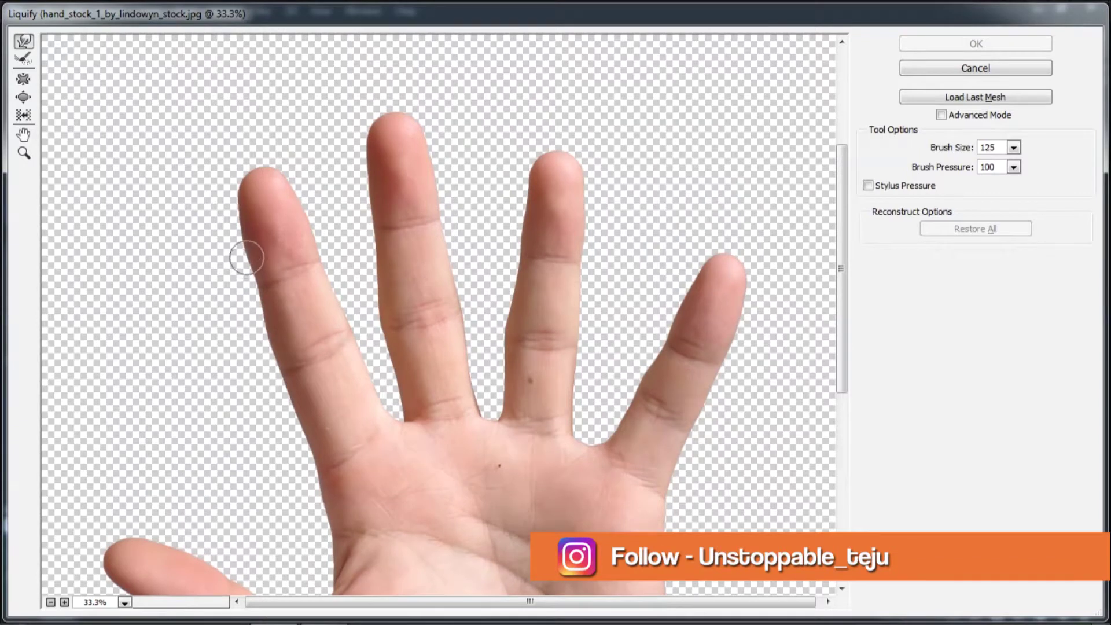
drag(275, 201, 231, 198)
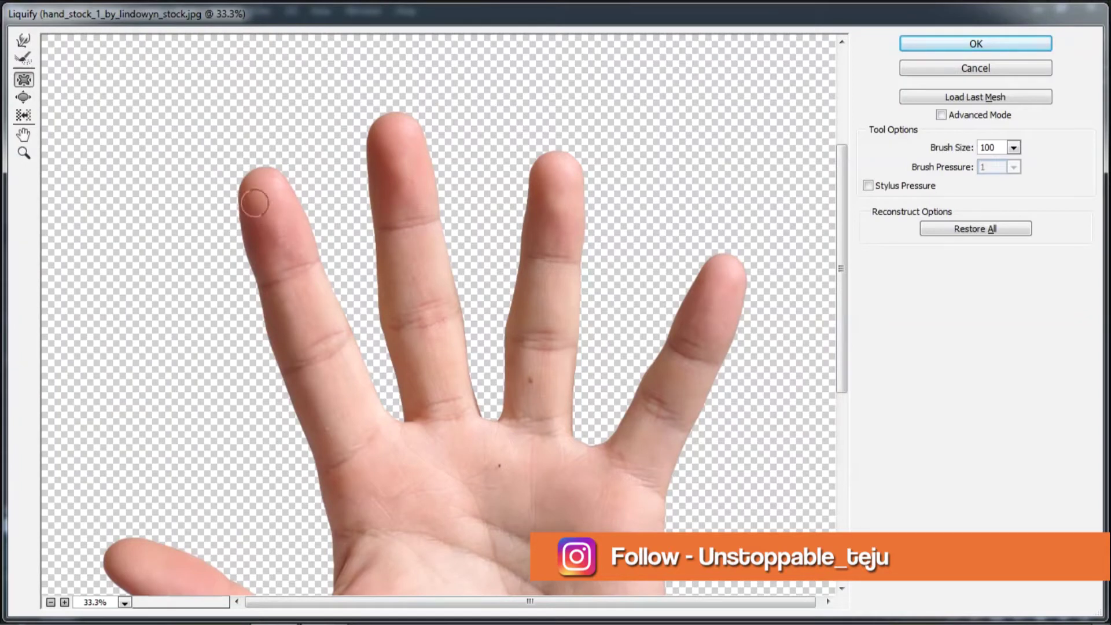
drag(278, 225, 318, 359)
drag(241, 205, 260, 206)
key(bracketleft)
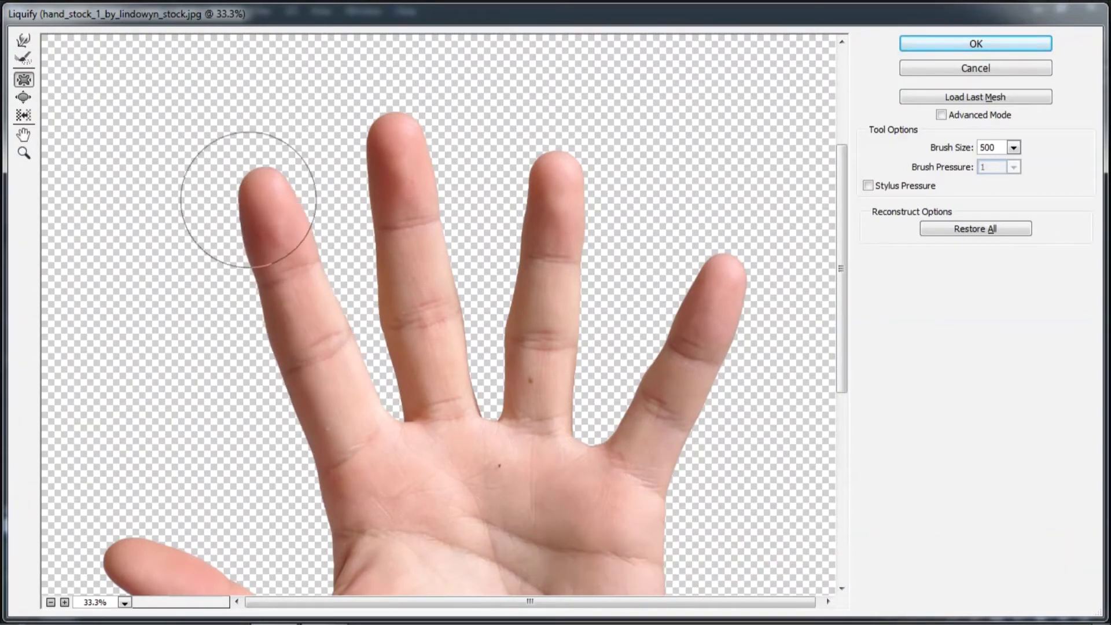
click(941, 115)
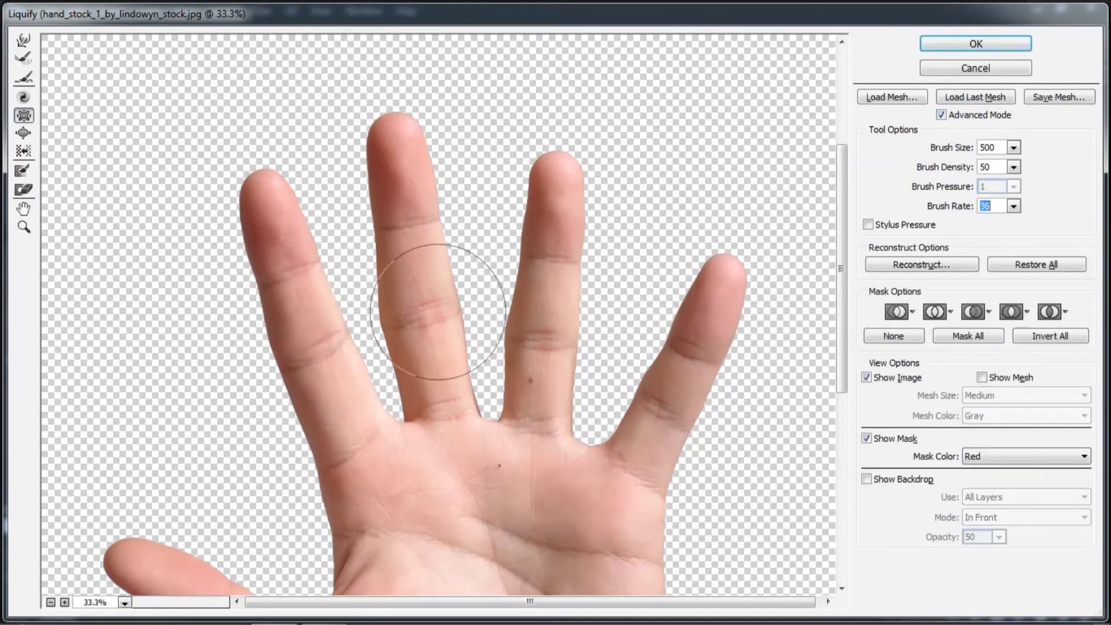
Refine the fingers against the sky backdrop, undo the little-finger narrowing, and apply Liquify.
drag(323, 347, 278, 253)
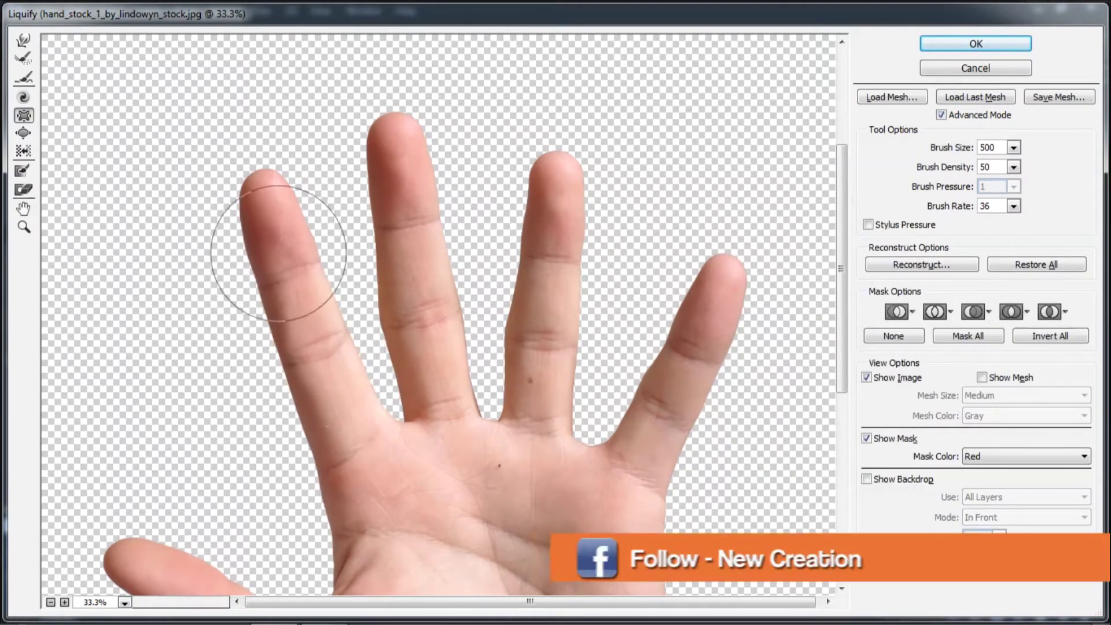
key(bracketright)
key(bracketright)
key(bracketright)
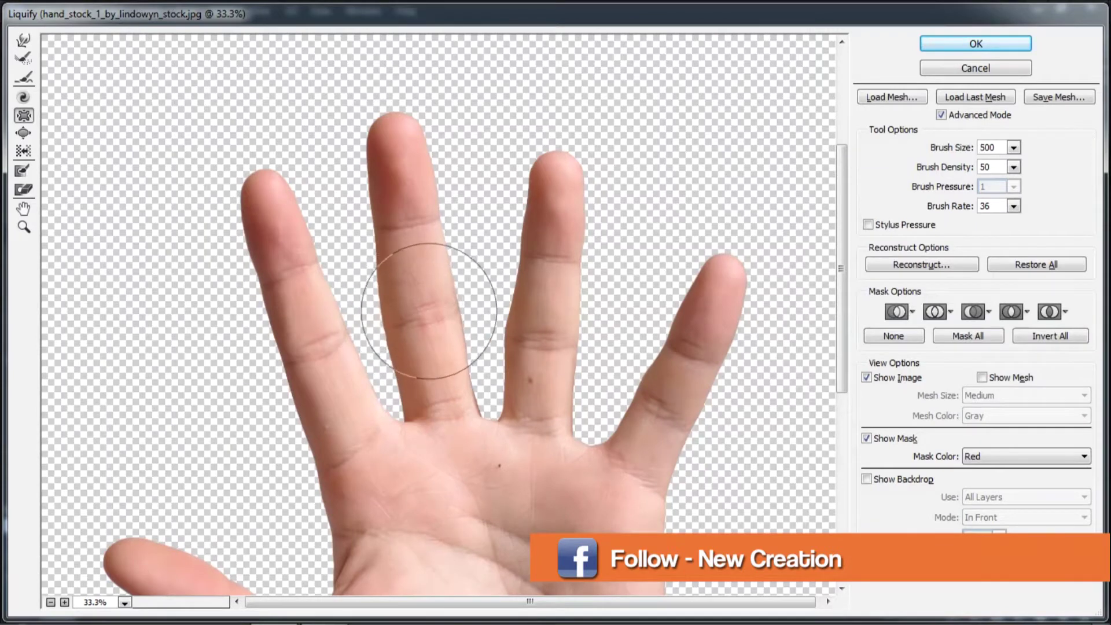
key(alt+p)
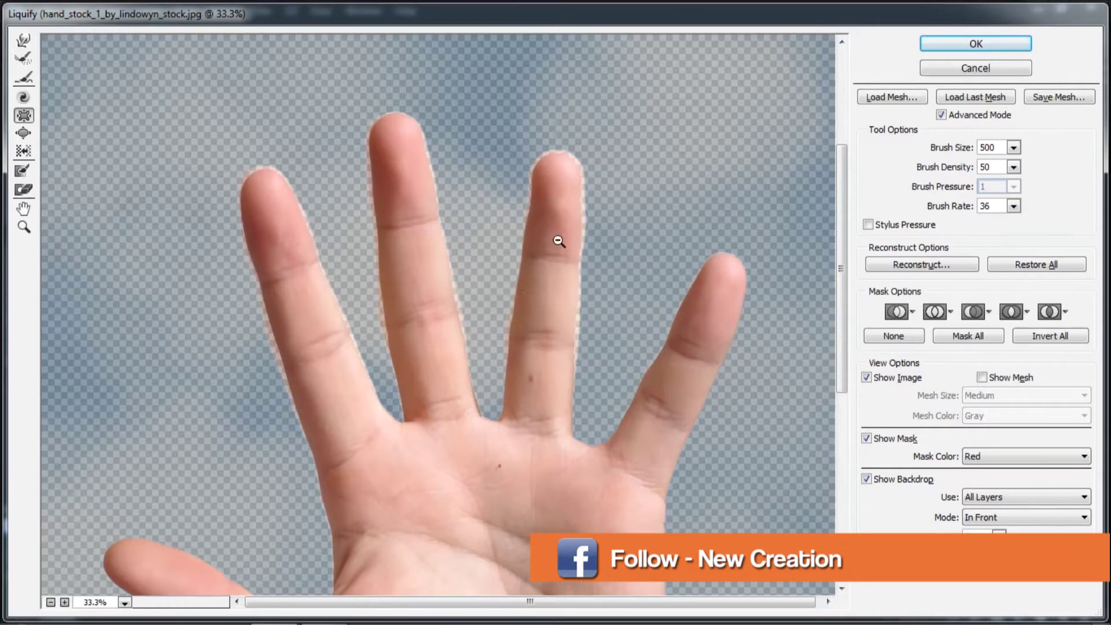
key(alt+p)
key(alt+p)
key(alt+p)
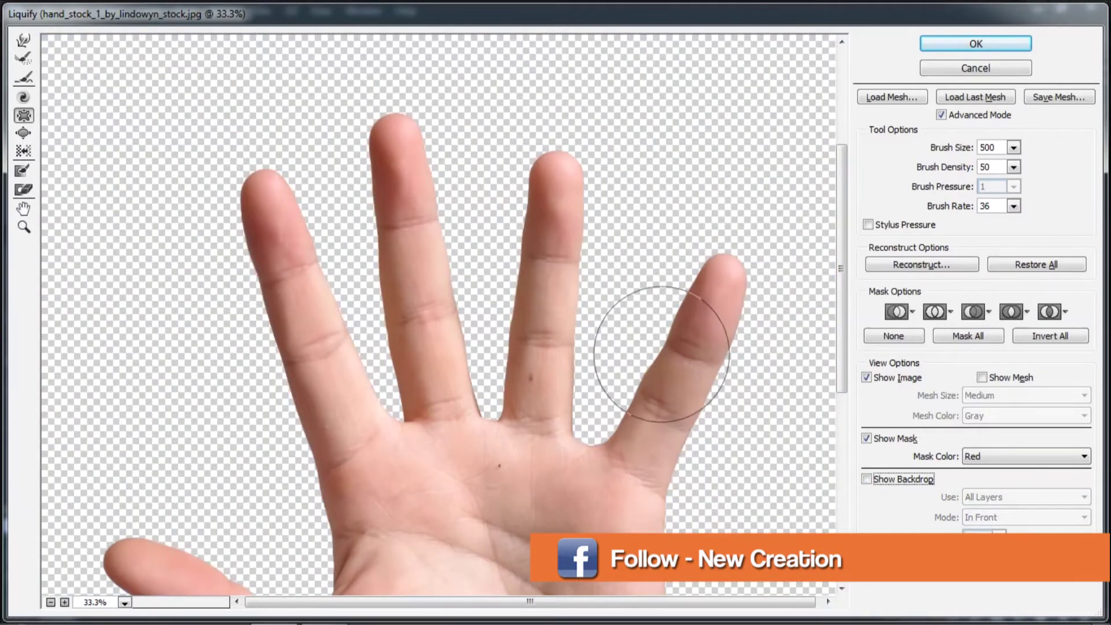
key(bracketleft)
drag(687, 354, 690, 328)
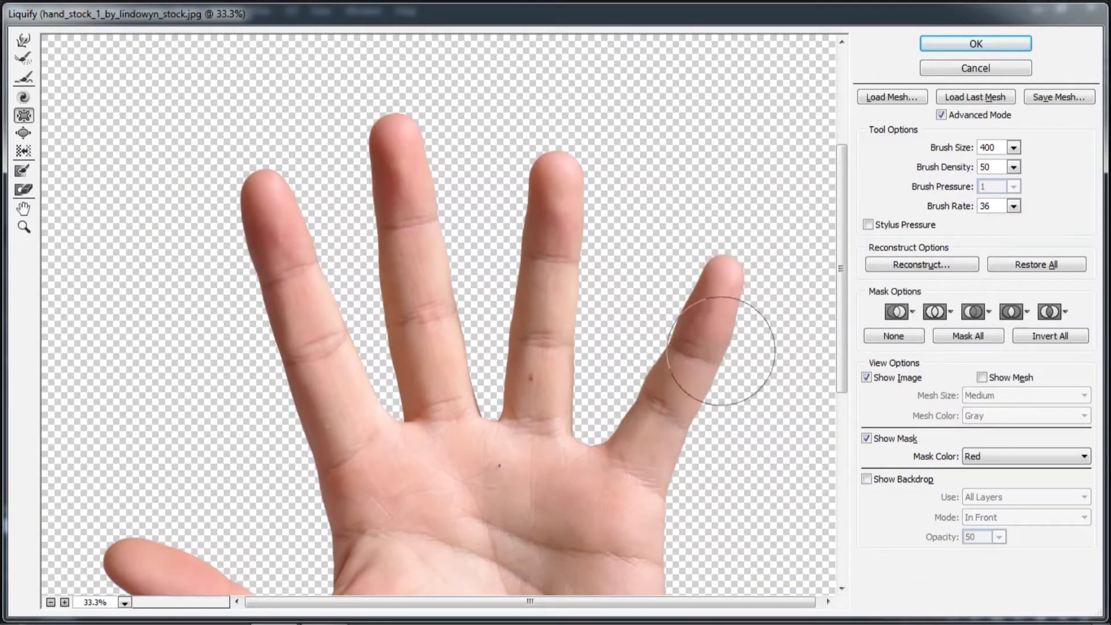
key(ctrl+alt+z)
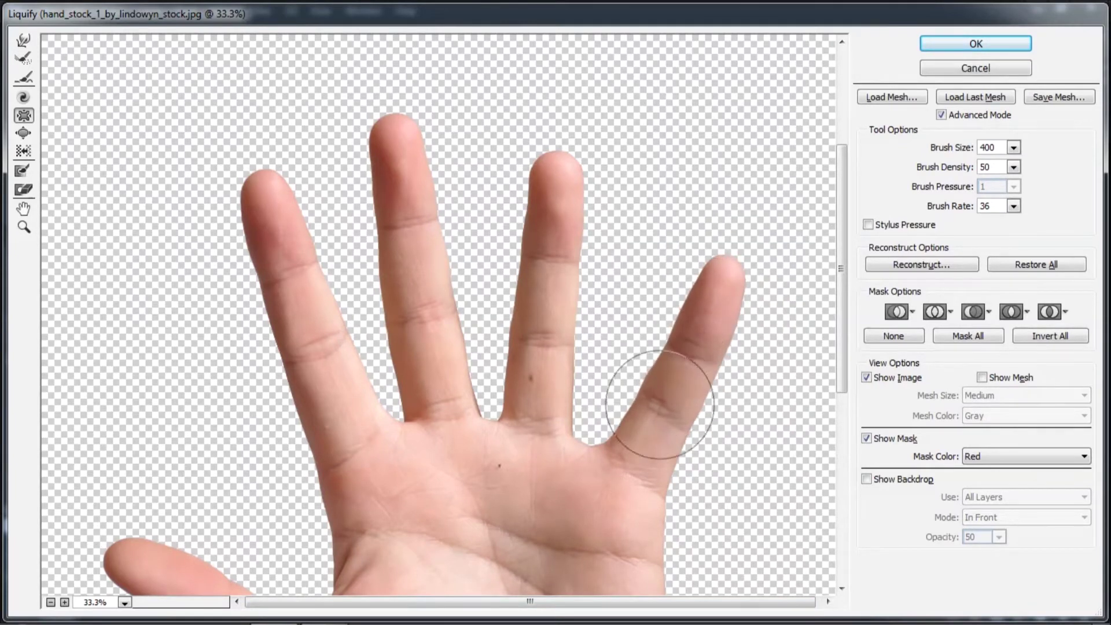
scroll(660, 404, down, 3)
key(bracketright)
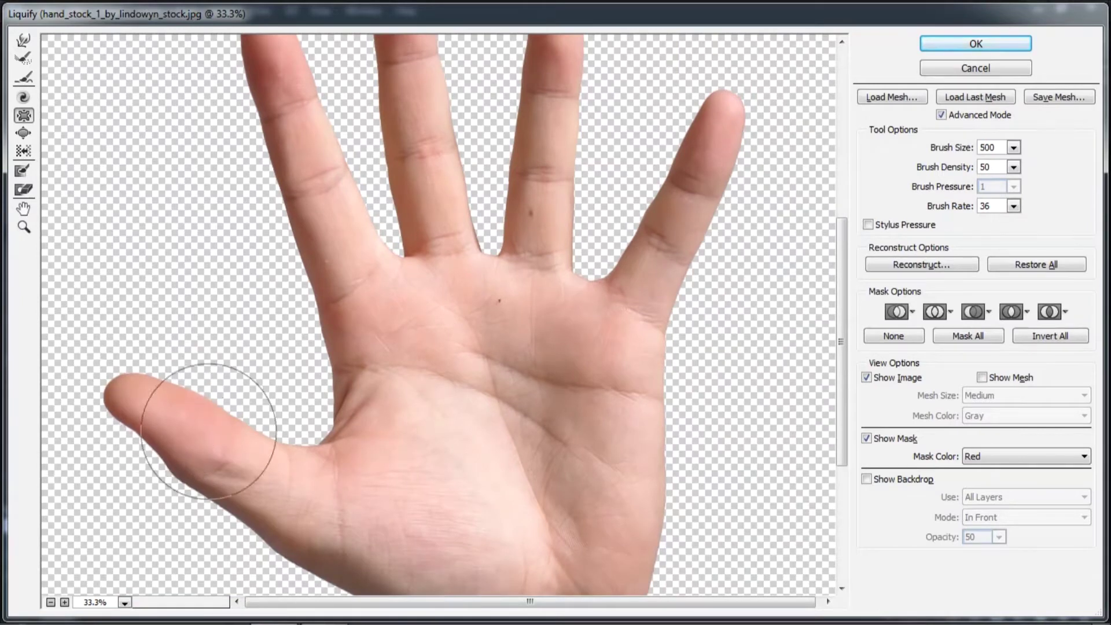
scroll(272, 457, up, 3)
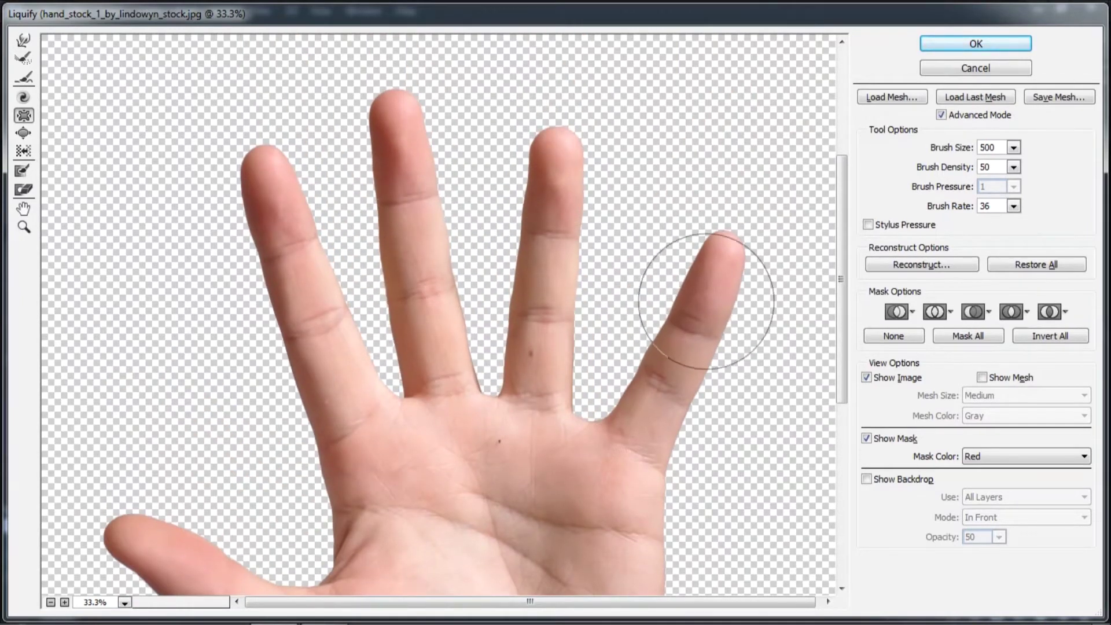
key(Return)
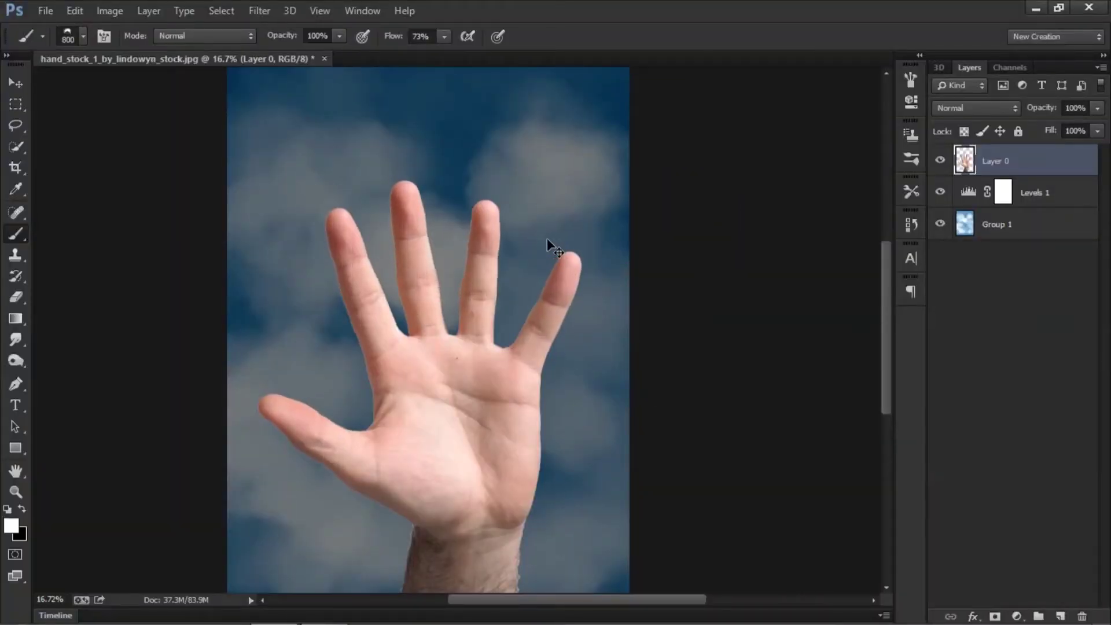
Duplicate the hand as Layer 0 copy and open Liquify on it.
key(ctrl+j)
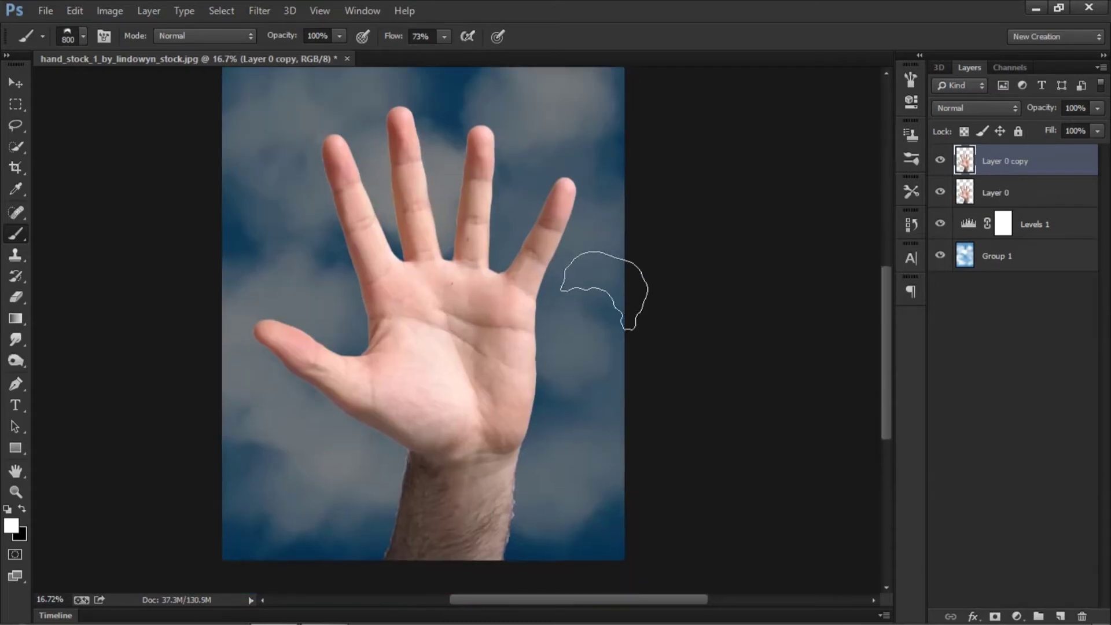
click(259, 10)
click(290, 132)
key(ctrl+plus)
key(ctrl+plus)
key(ctrl+plus)
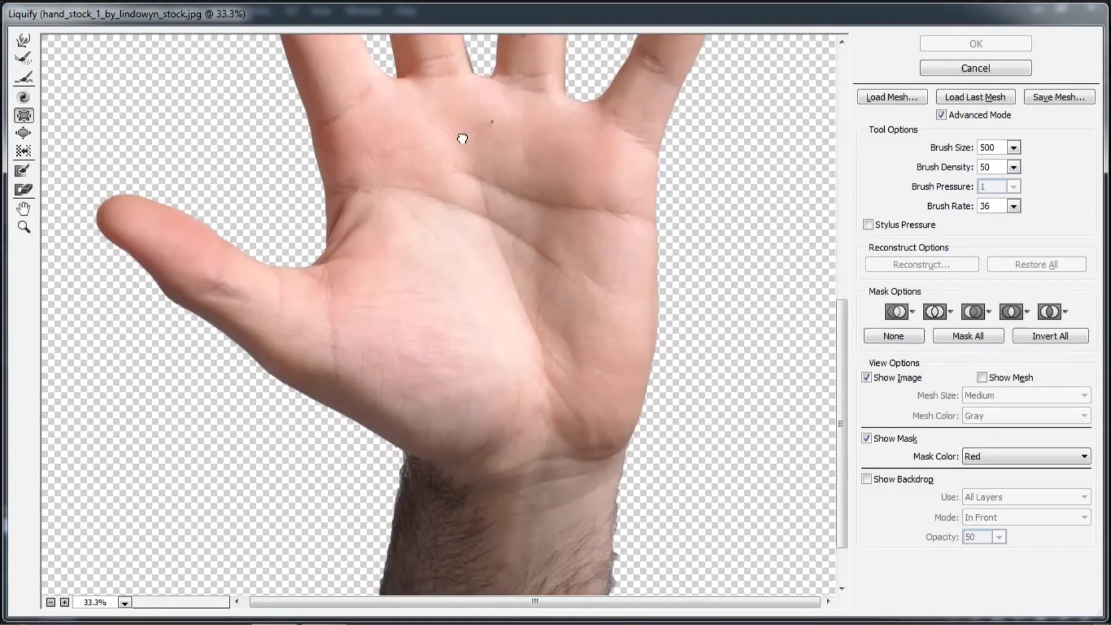
scroll(461, 137, down, 5)
key(ctrl+minus)
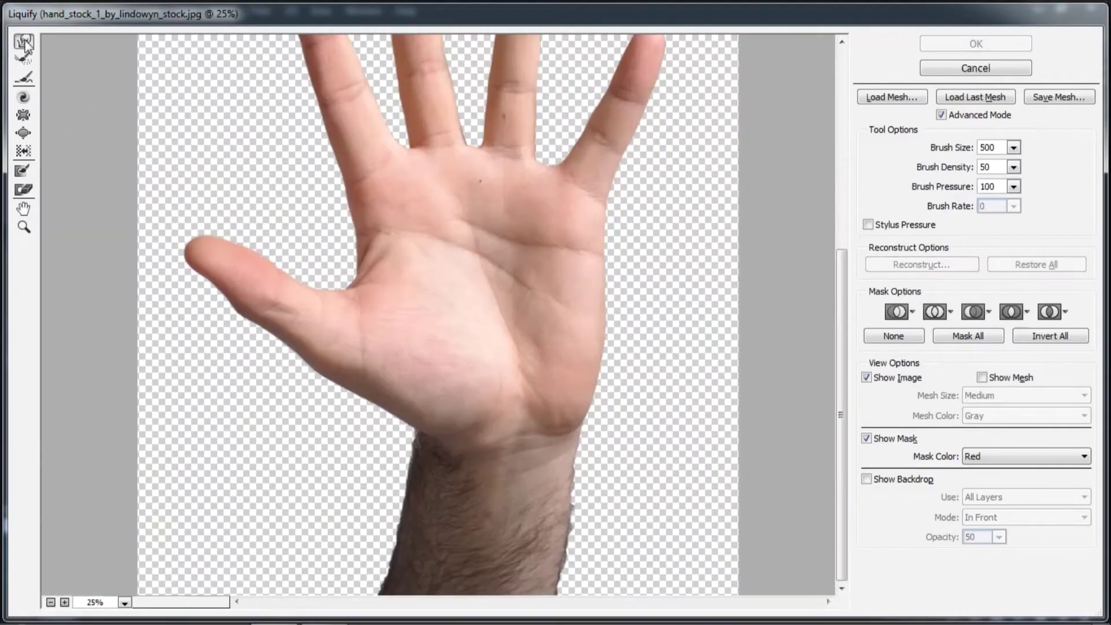
Push the wrist's right edge outward and fit the whole image in the preview.
drag(521, 538, 578, 538)
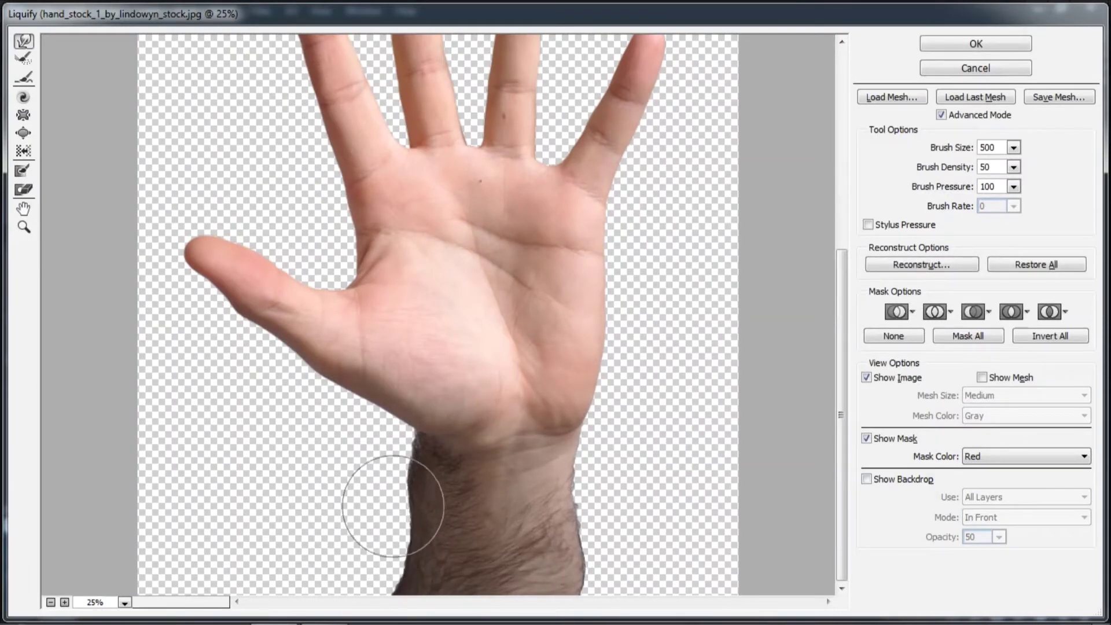
key(ctrl+minus)
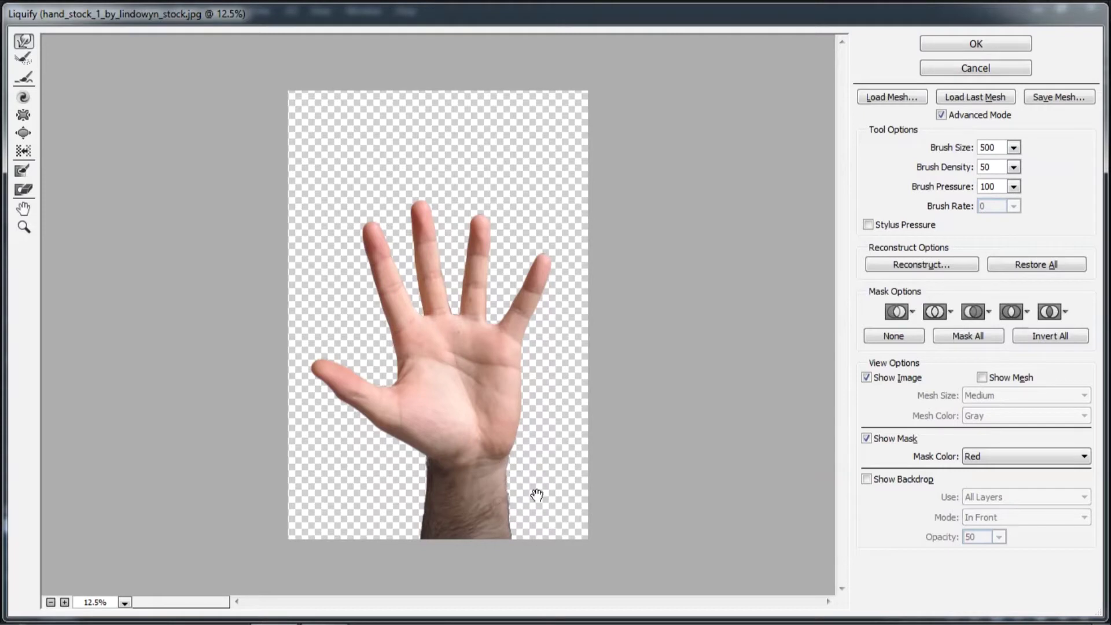
alt+click(536, 495)
click(124, 602)
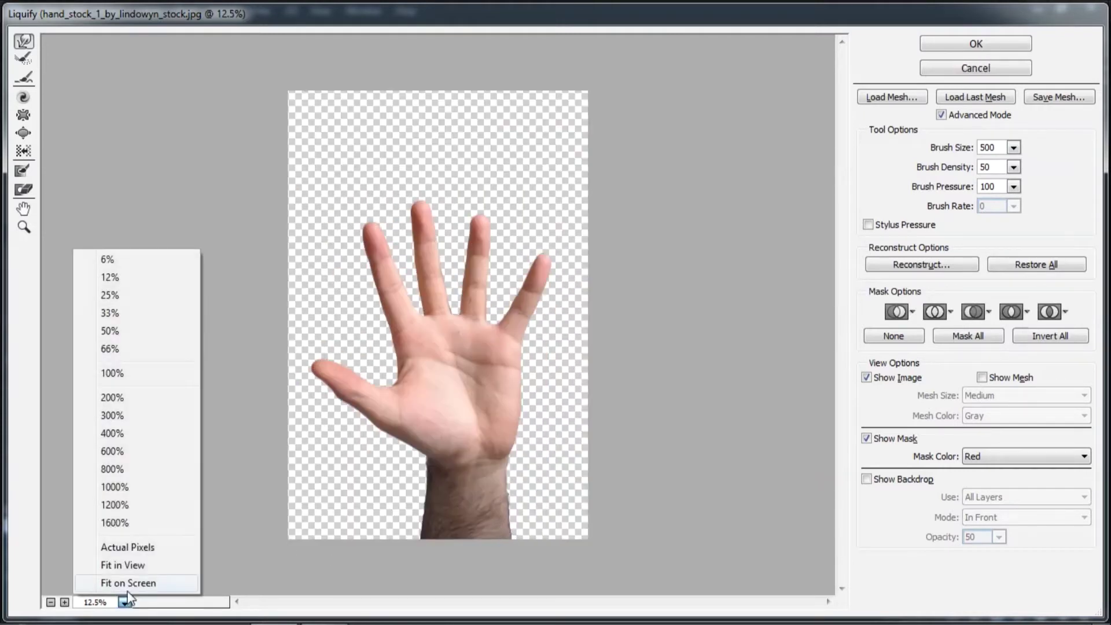
click(104, 583)
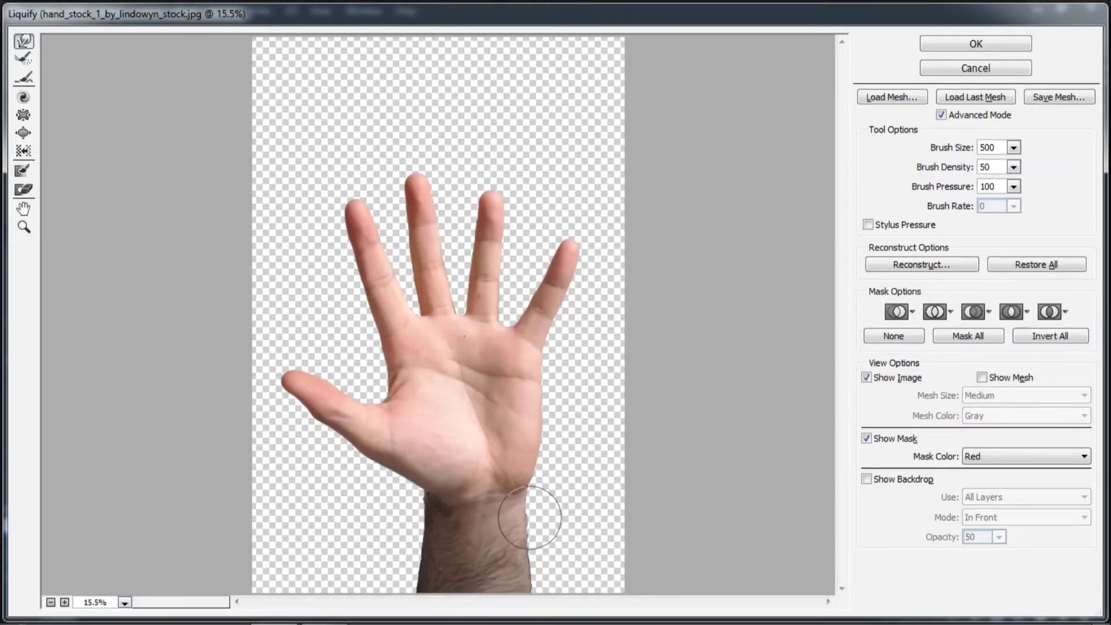
ctrl+click(467, 281)
key(s)
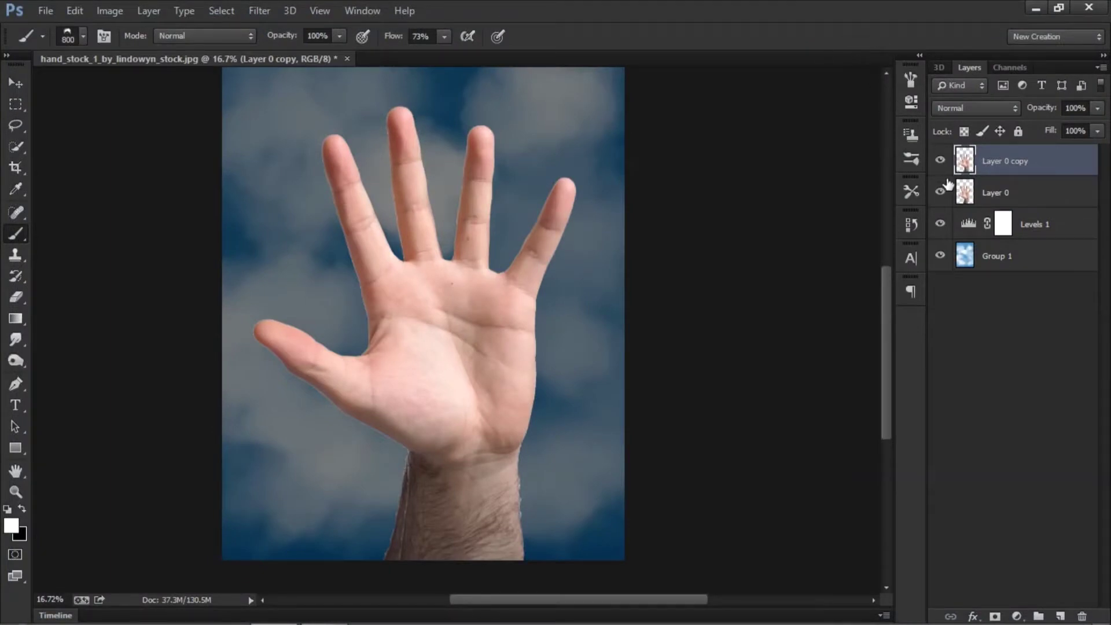
Convert Layer 0 copy to a smart object.
click(939, 161)
click(940, 160)
click(940, 161)
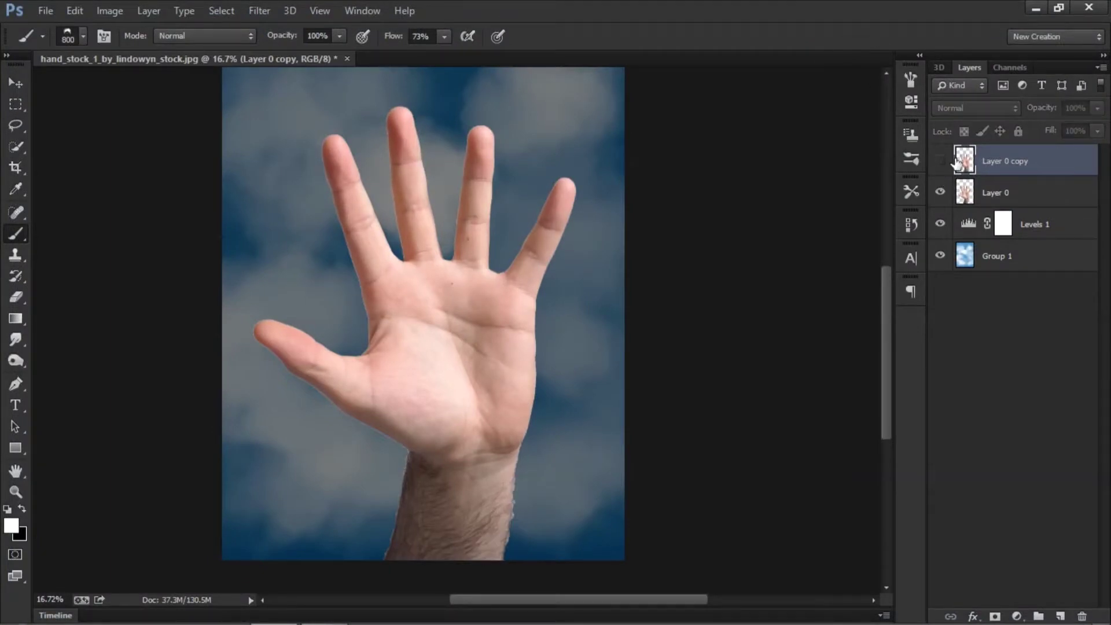
right_click(1011, 161)
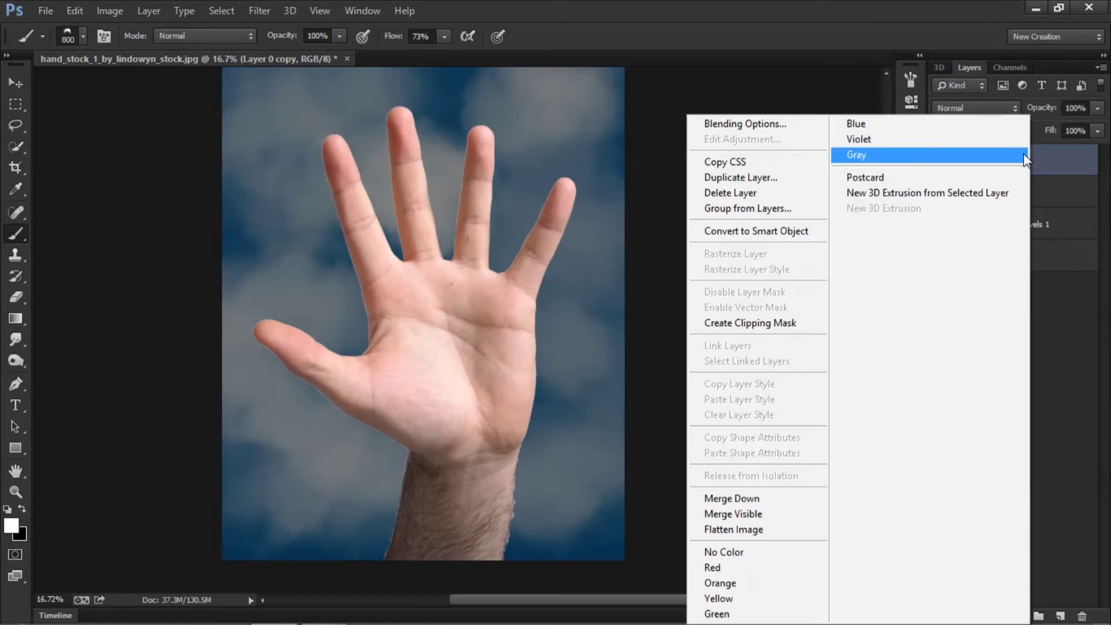
click(805, 231)
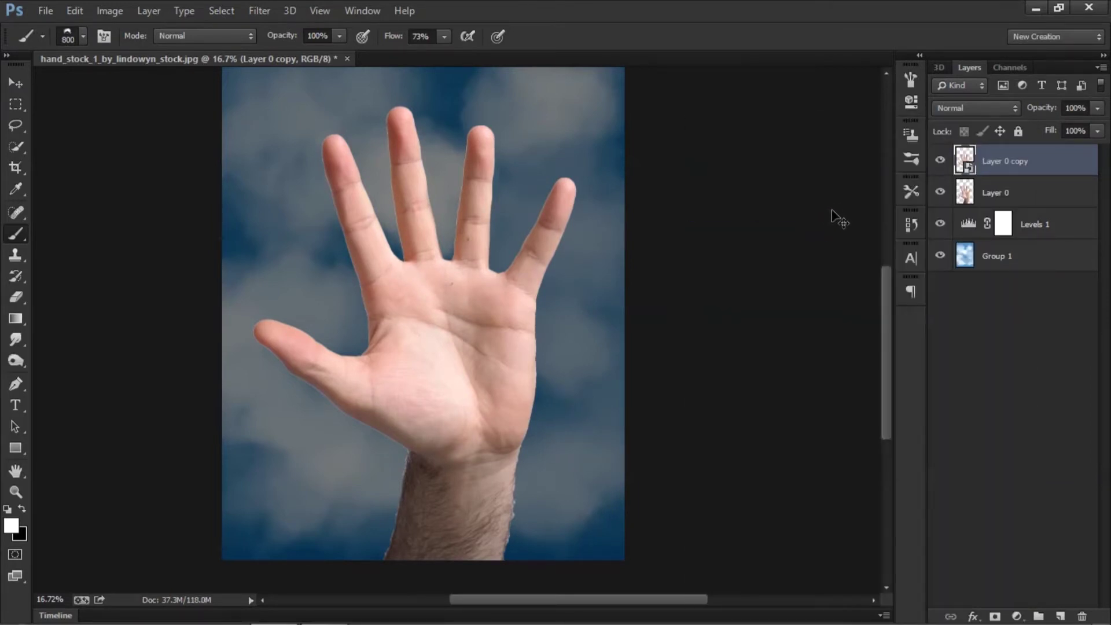
Scale the copy to 23.48%, rotate it −19.04°, and place it on the index fingertip.
key(ctrl+t)
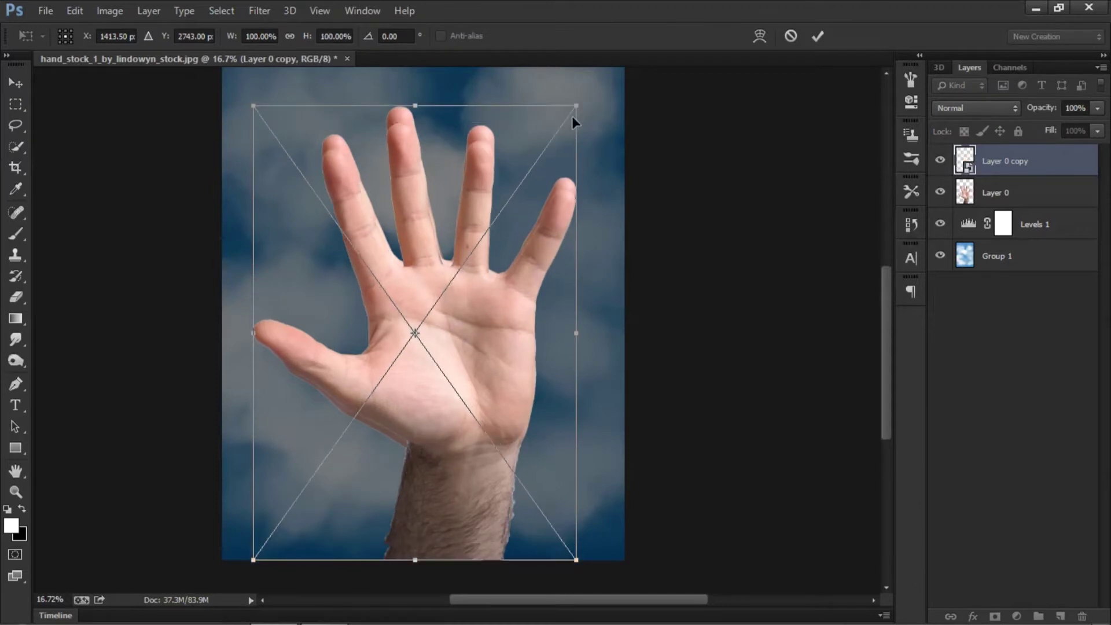
drag(577, 106, 445, 300)
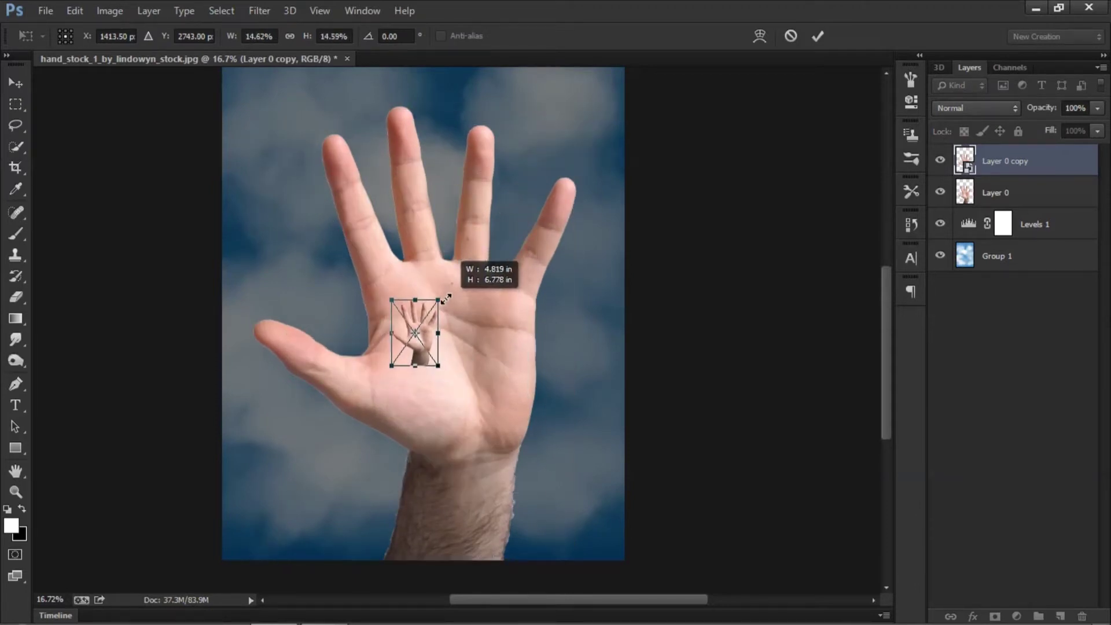
scroll(437, 278, up, 5)
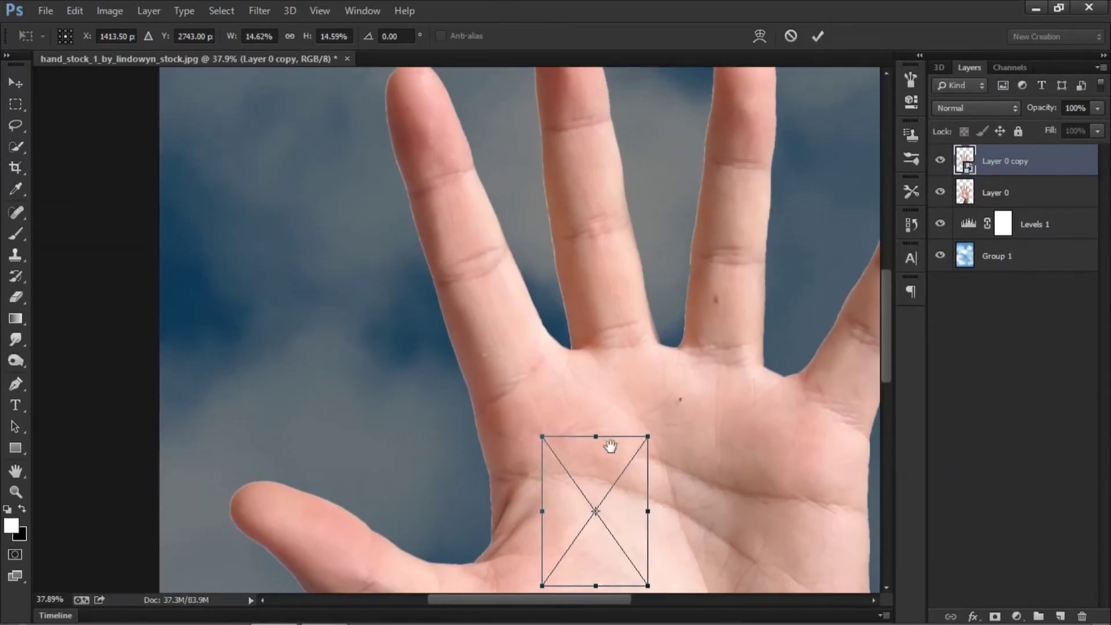
drag(449, 255, 509, 189)
scroll(509, 189, up, 5)
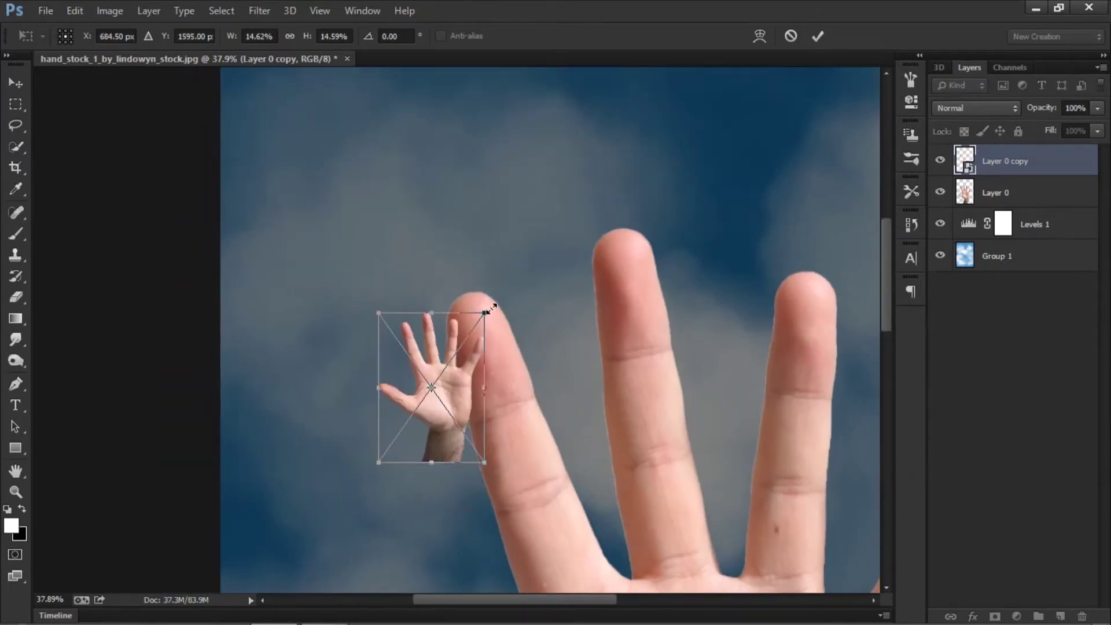
mouse_move(489, 310)
mouse_down()
mouse_move(483, 295)
mouse_move(442, 277)
mouse_move(452, 284)
mouse_move(468, 187)
mouse_move(463, 127)
mouse_up()
mouse_move(457, 241)
mouse_down()
mouse_move(468, 192)
mouse_move(448, 224)
mouse_up()
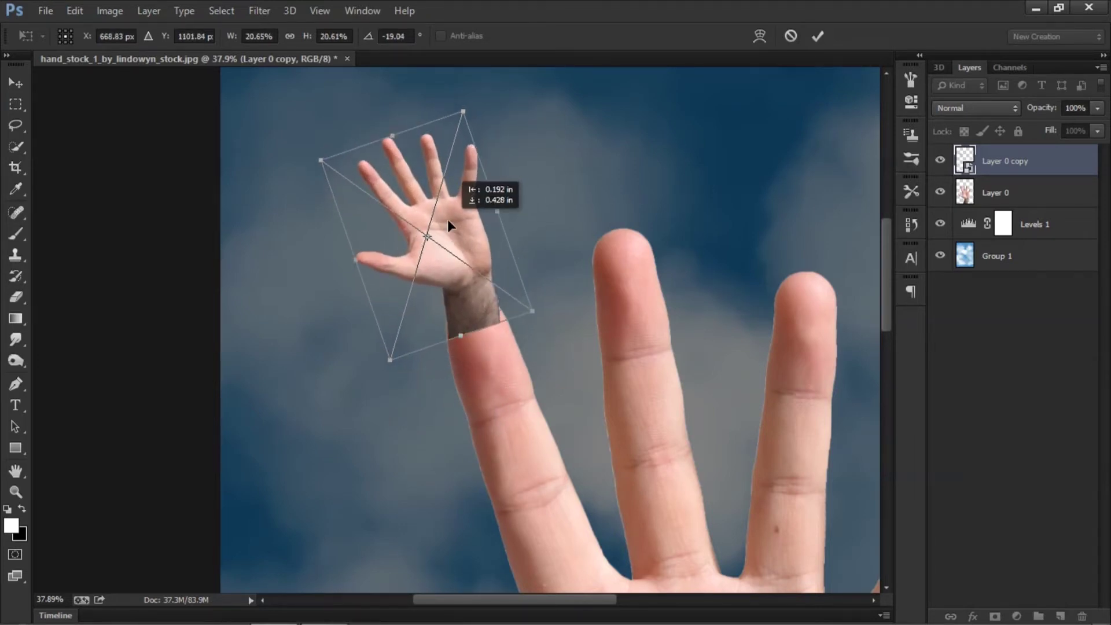
drag(465, 106, 468, 94)
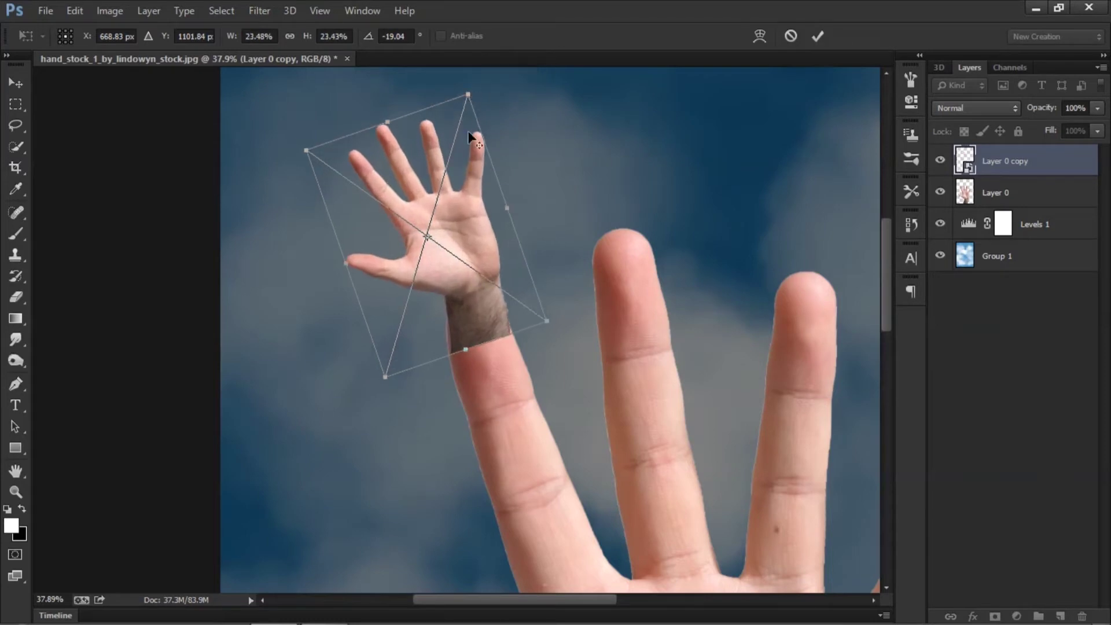
drag(467, 243, 463, 245)
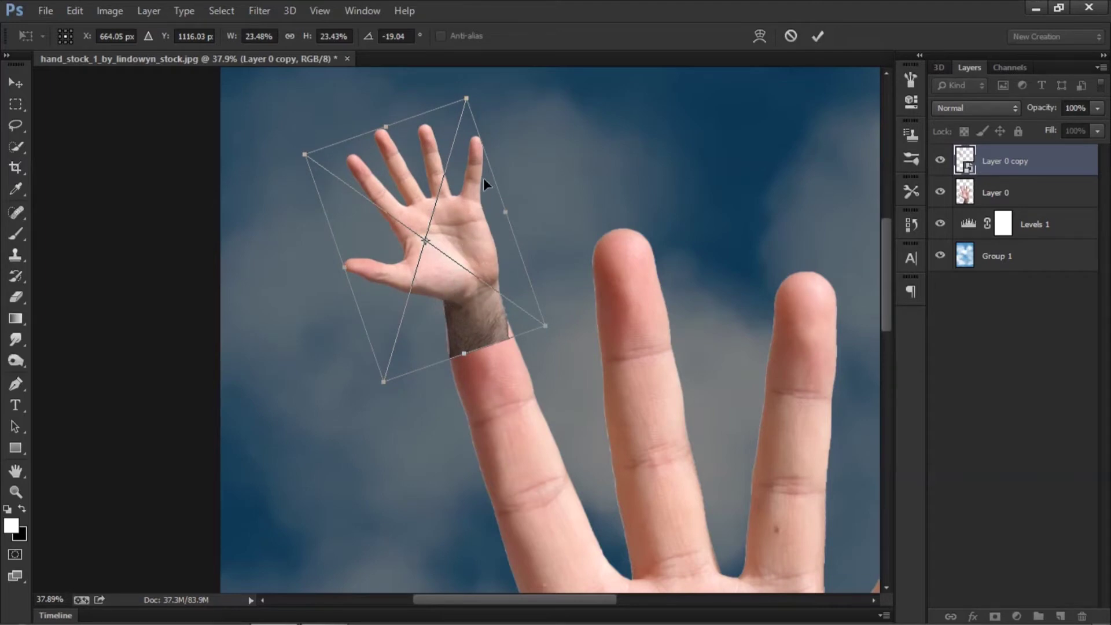
Commit the first small hand and place a rotated copy on the middle finger.
click(817, 36)
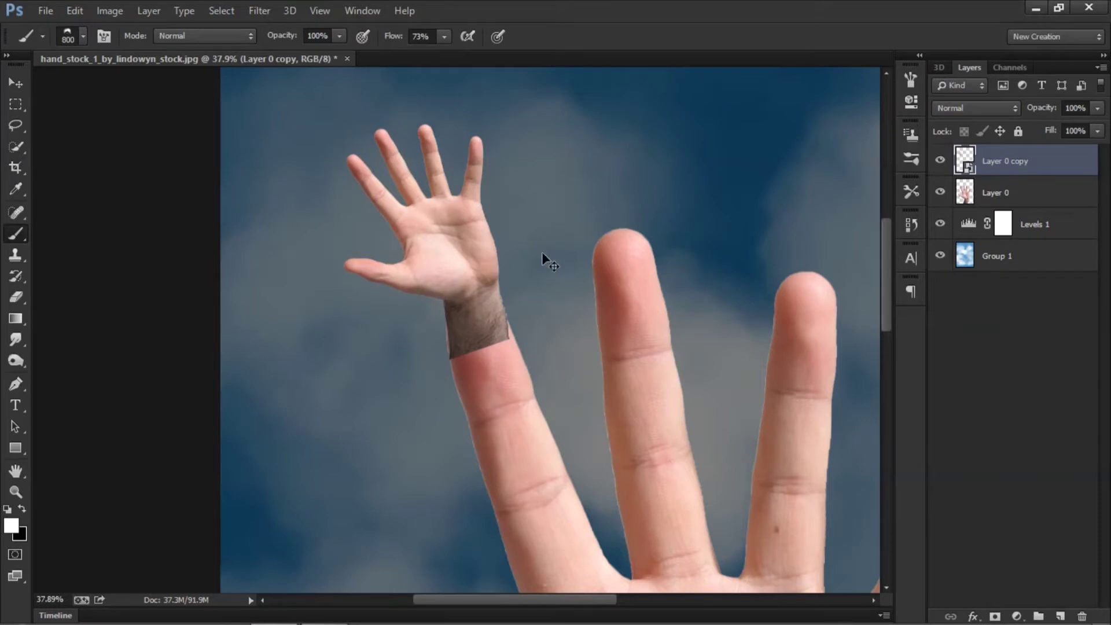
drag(444, 262, 612, 190)
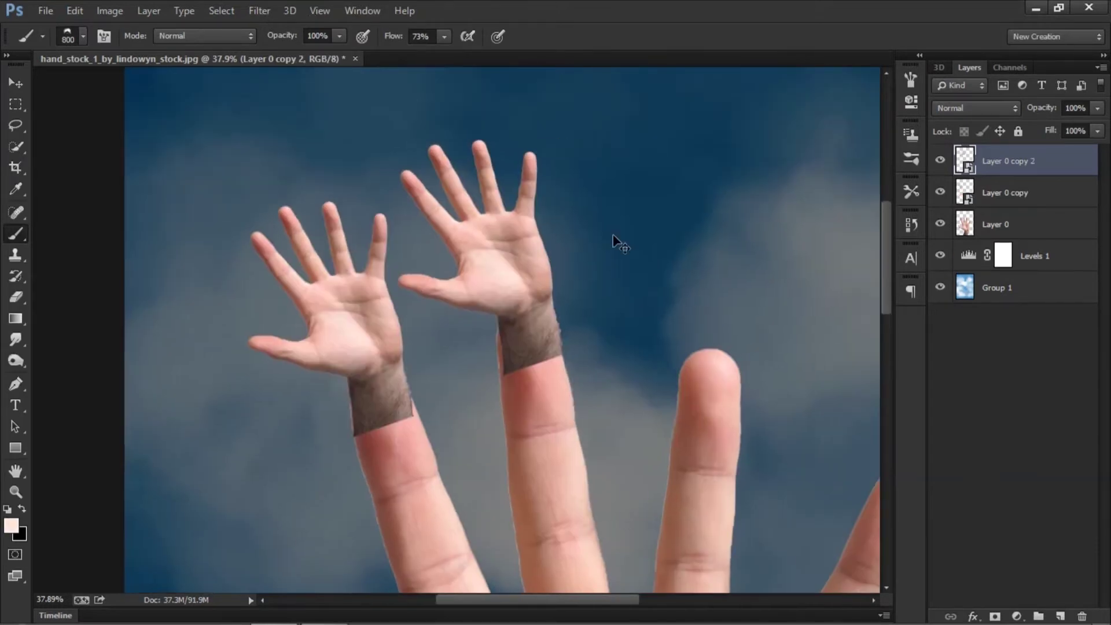
key(ctrl+t)
drag(615, 241, 576, 144)
drag(509, 220, 601, 168)
drag(570, 231, 539, 258)
key(Return)
key(b)
drag(688, 226, 454, 237)
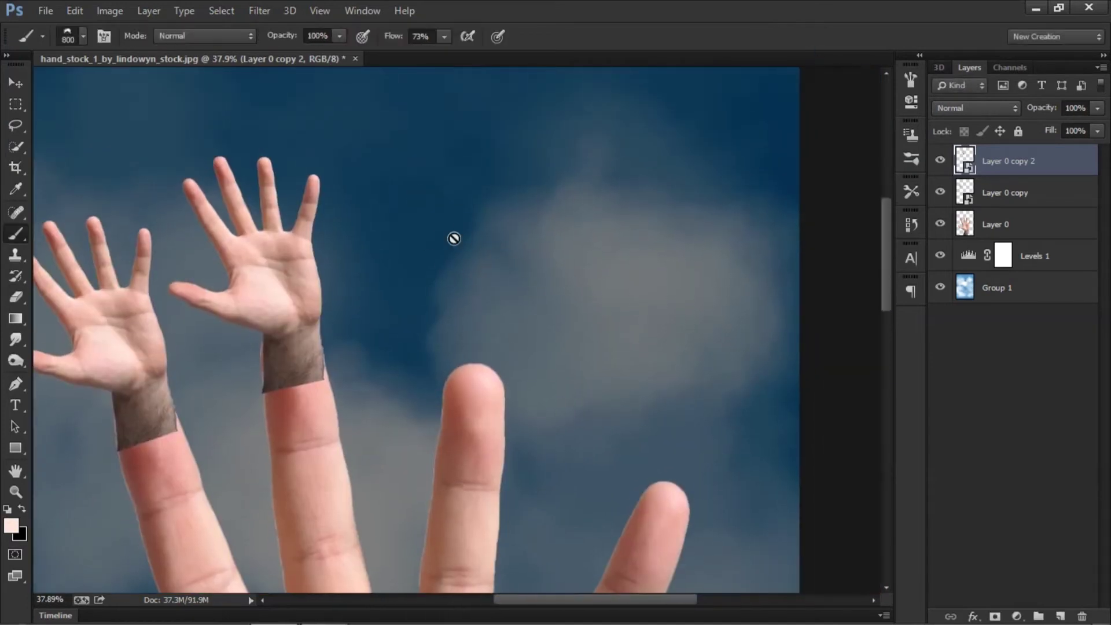
Position and tilt a third small hand onto the ring finger.
drag(280, 276, 484, 297)
key(ctrl+t)
drag(601, 204, 608, 216)
drag(596, 211, 592, 215)
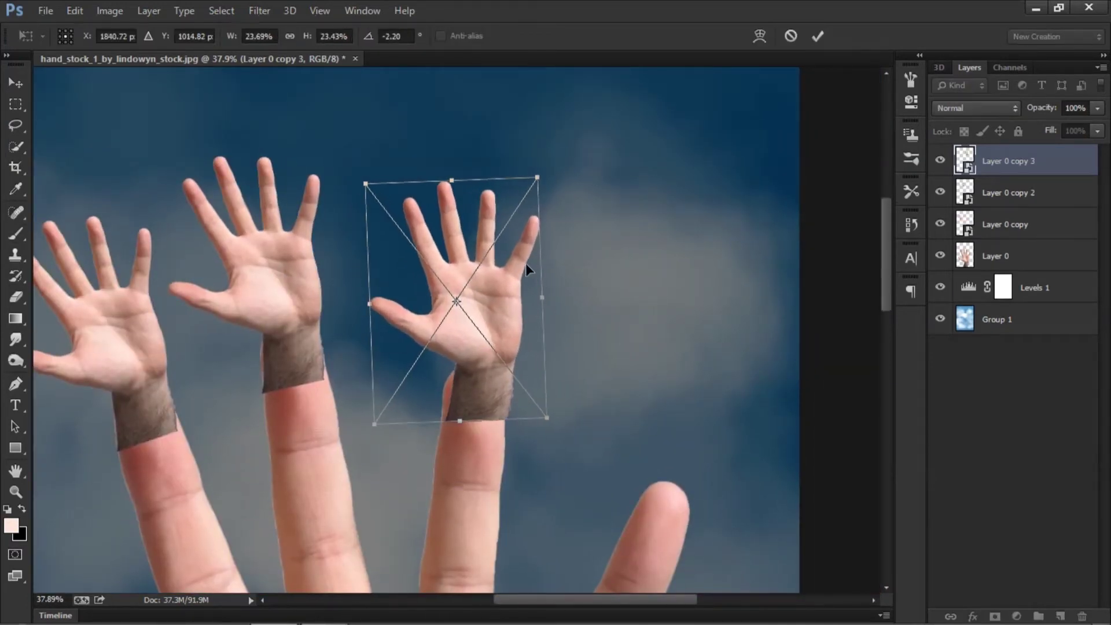
mouse_move(518, 273)
mouse_down()
mouse_move(498, 314)
mouse_move(500, 299)
mouse_up()
key(Return)
key(b)
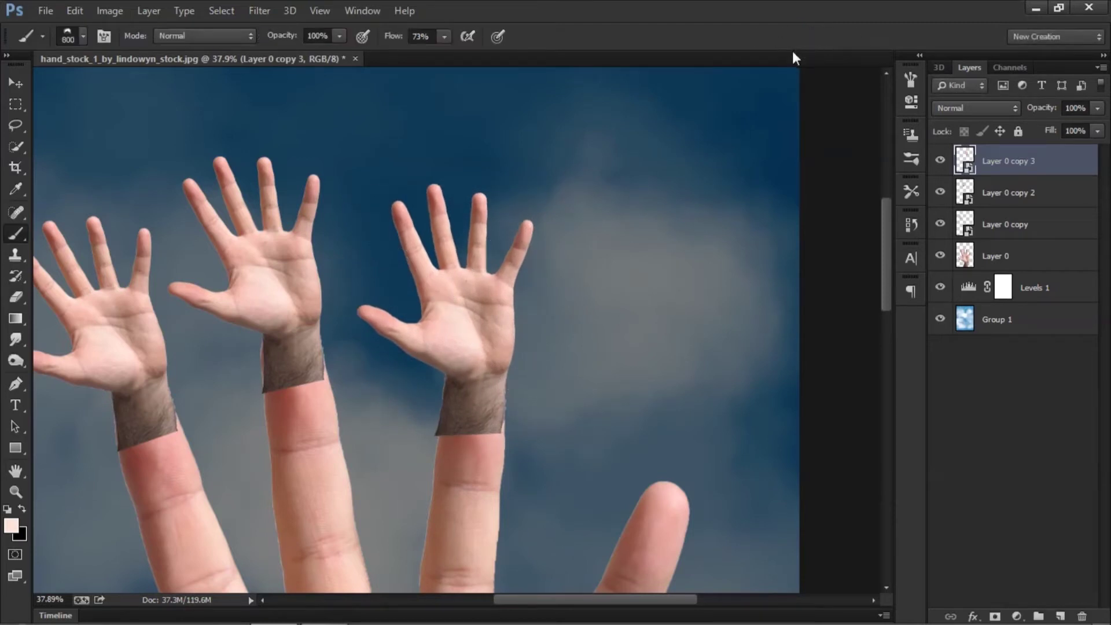
Duplicate the small hand and rotate the copy onto the rightmost finger.
key(ctrl+j)
key(ctrl+z)
key(ctrl+j)
drag(481, 301, 708, 307)
key(ctrl+t)
drag(674, 180, 654, 133)
mouse_move(567, 191)
mouse_down()
mouse_move(589, 210)
mouse_move(618, 157)
mouse_up()
key(Return)
key(b)
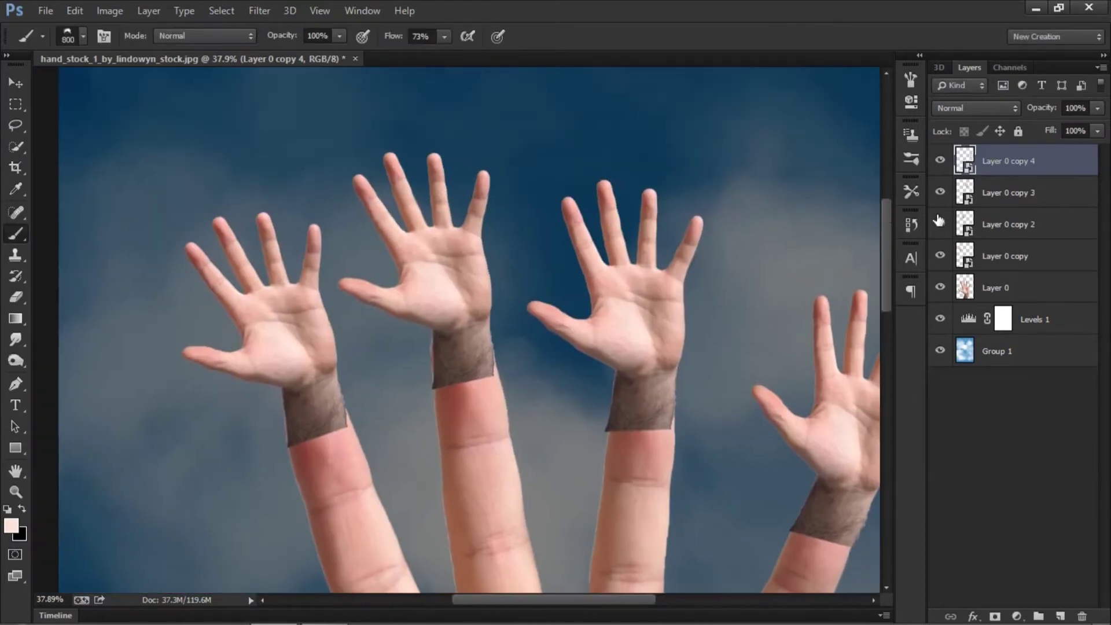
Tilt the middle small hand slightly further and nudge it left onto its finger.
click(938, 220)
key(ctrl+t)
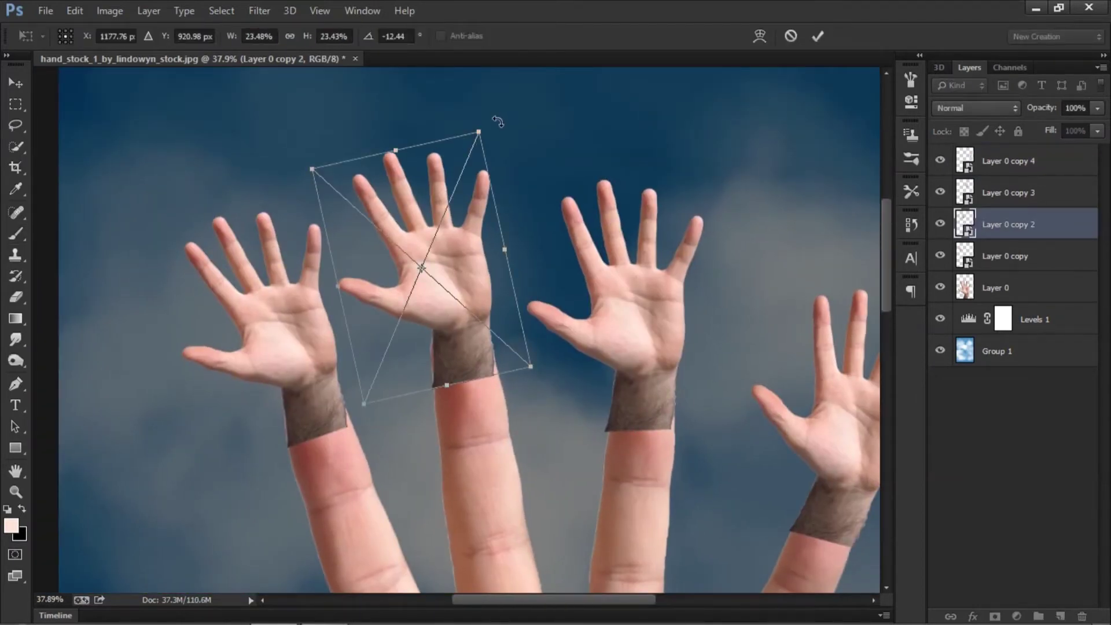
drag(498, 122, 492, 119)
drag(457, 198, 452, 193)
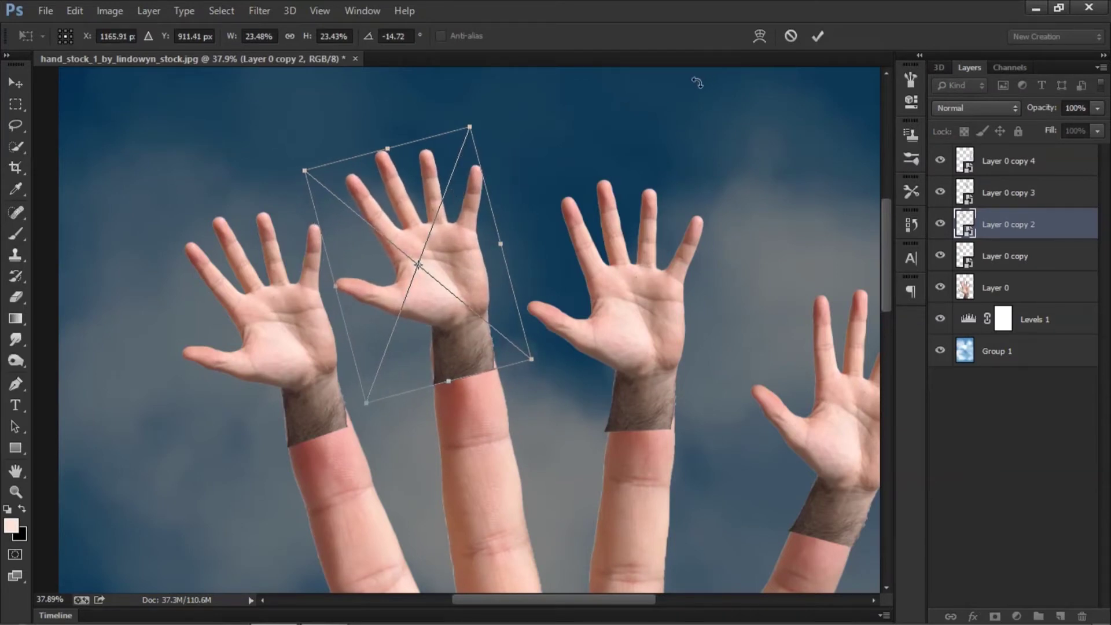
key(Left)
key(Left)
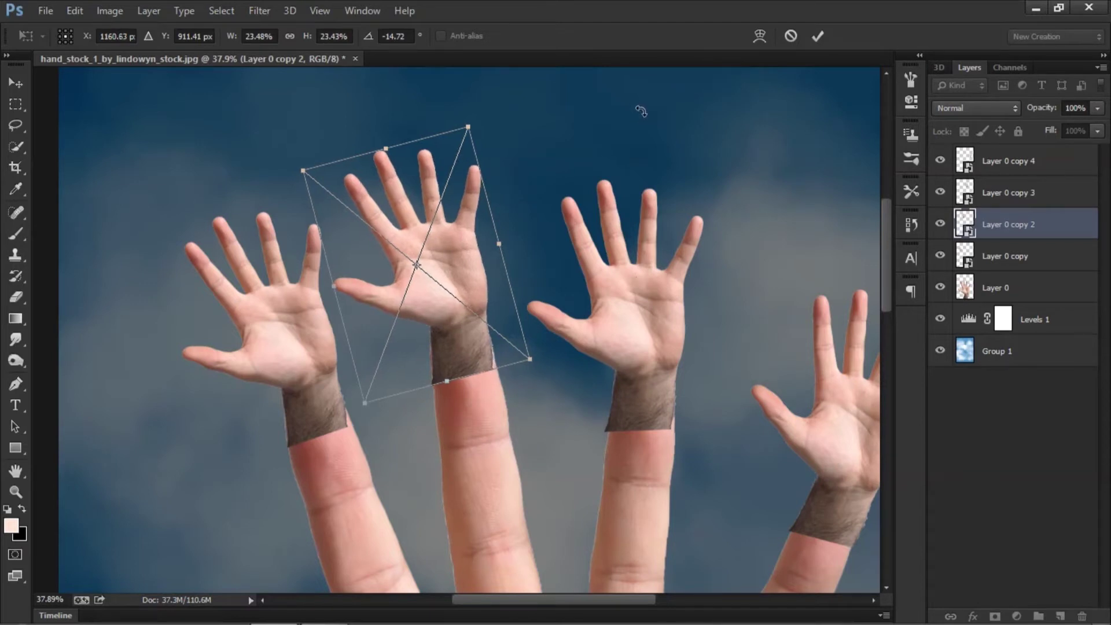
key(Left)
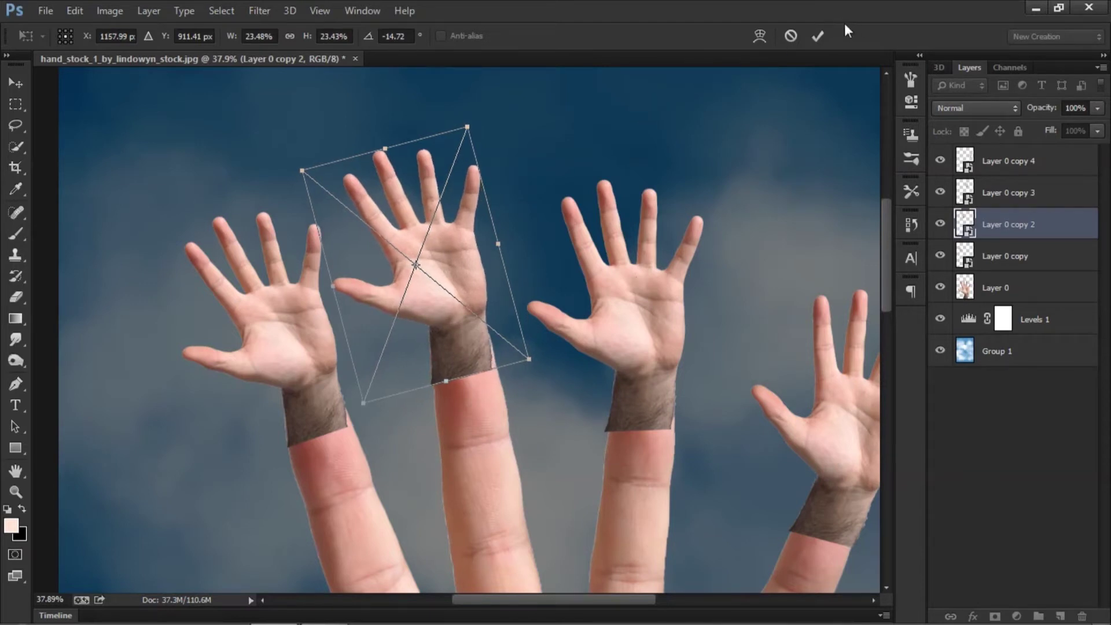
key(b)
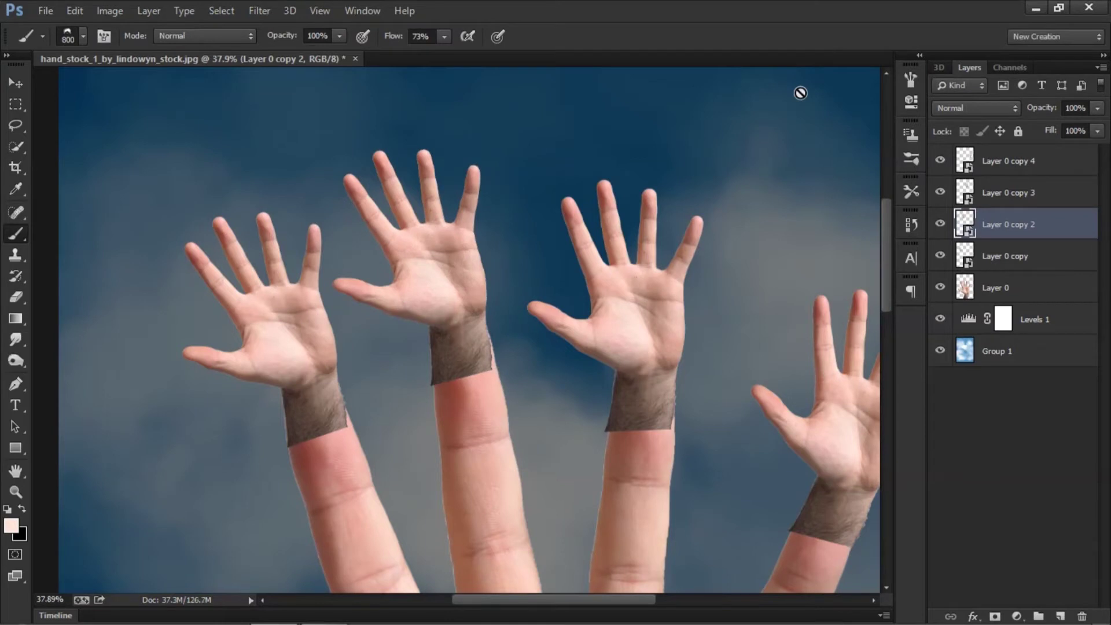
Add a layer mask to the leftmost small hand and set up a soft, low-opacity brush.
click(974, 282)
click(970, 266)
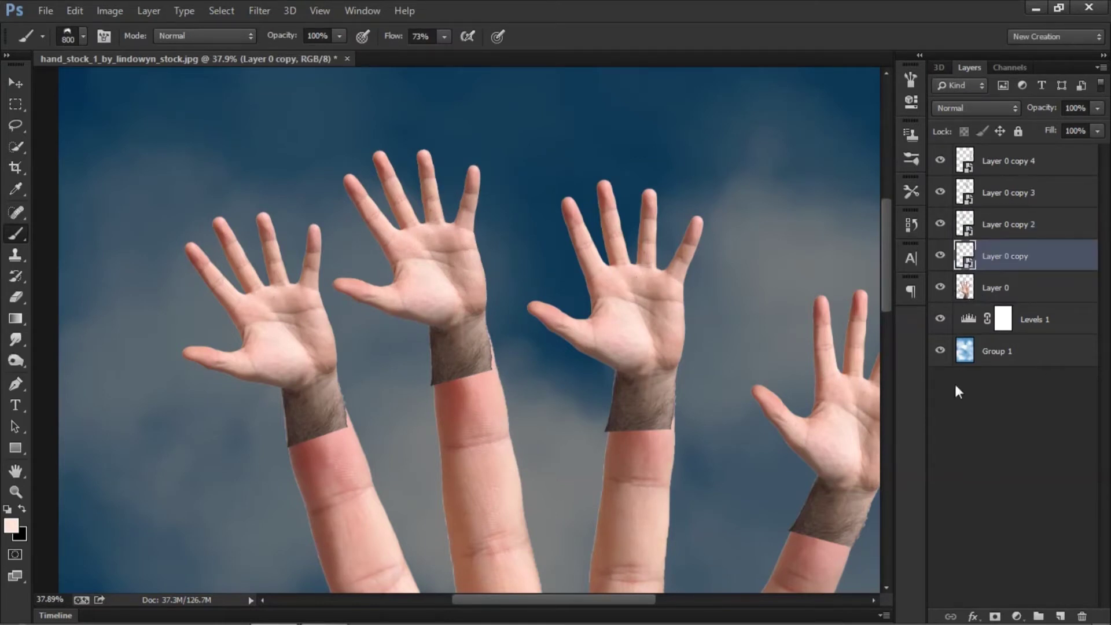
click(994, 616)
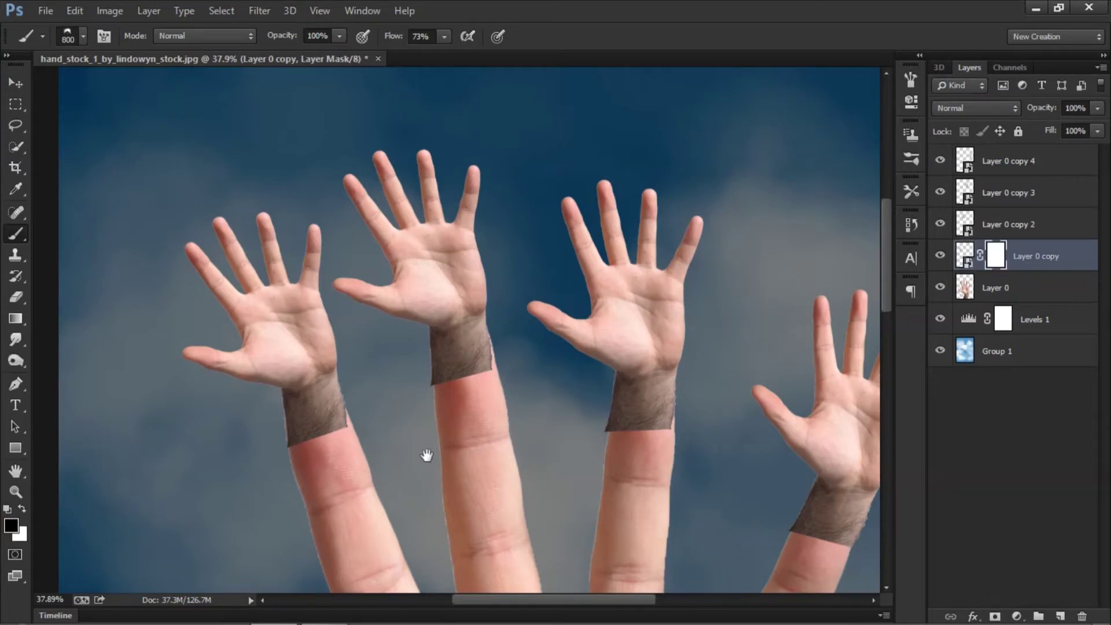
scroll(426, 455, up, 5)
right_click(373, 231)
key(Escape)
key(4)
key(4)
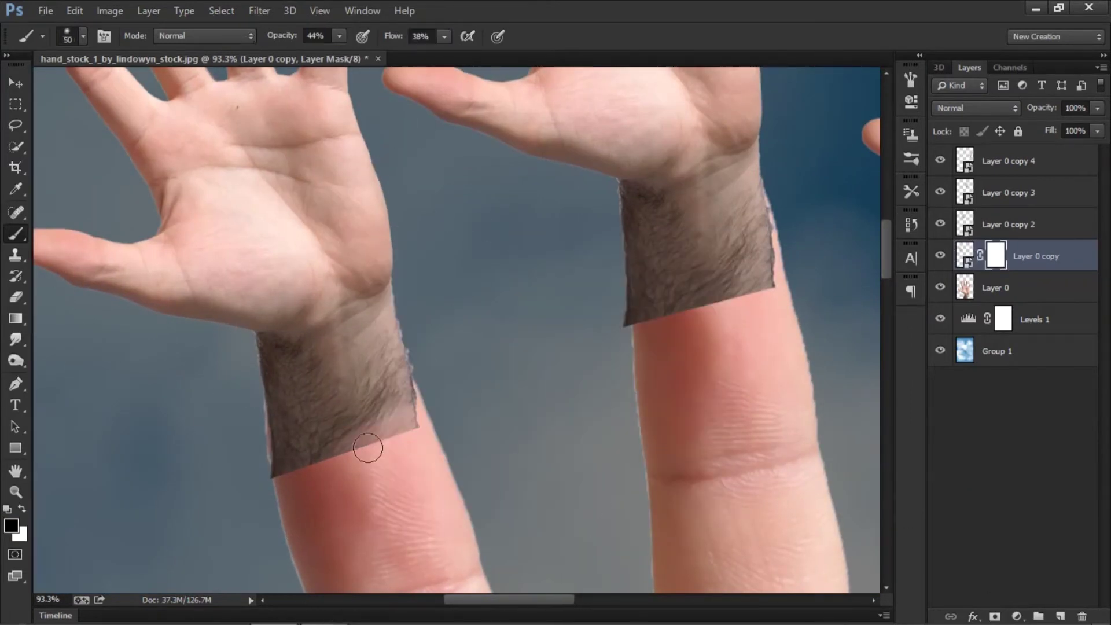
key(1)
key(3)
key(bracketright)
Mask away the hair on the left wrist, fixing its edge with white.
mouse_move(368, 447)
mouse_down()
mouse_move(268, 436)
mouse_move(310, 454)
mouse_move(362, 363)
mouse_move(382, 446)
mouse_move(390, 355)
mouse_up()
right_click(418, 328)
key(Escape)
drag(273, 44, 282, 44)
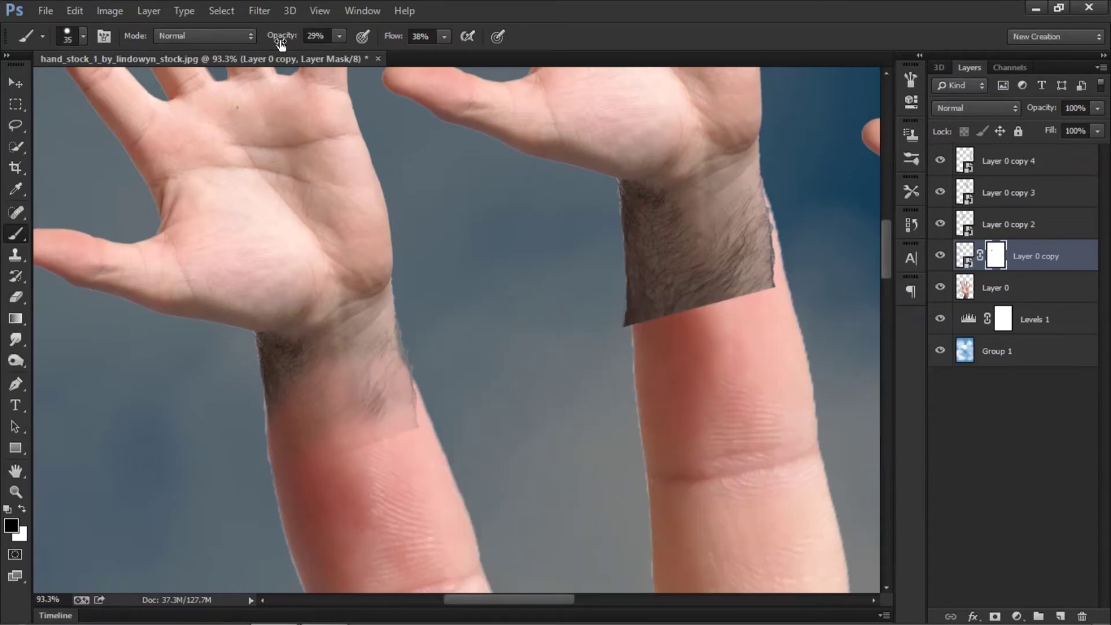
drag(407, 314, 415, 361)
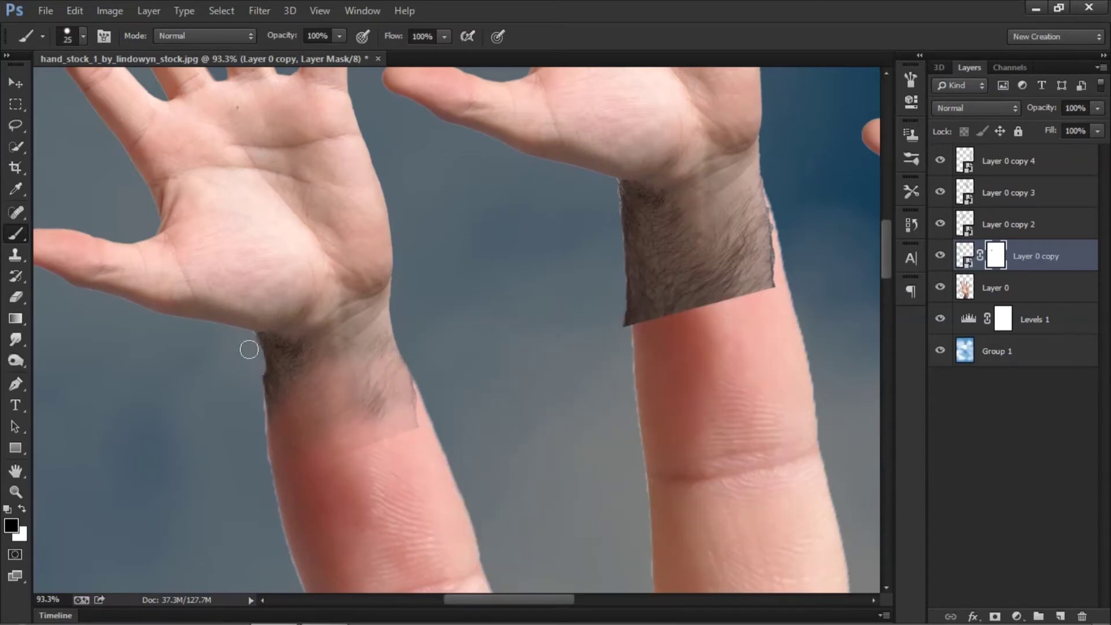
key(x)
drag(291, 344, 281, 452)
key(x)
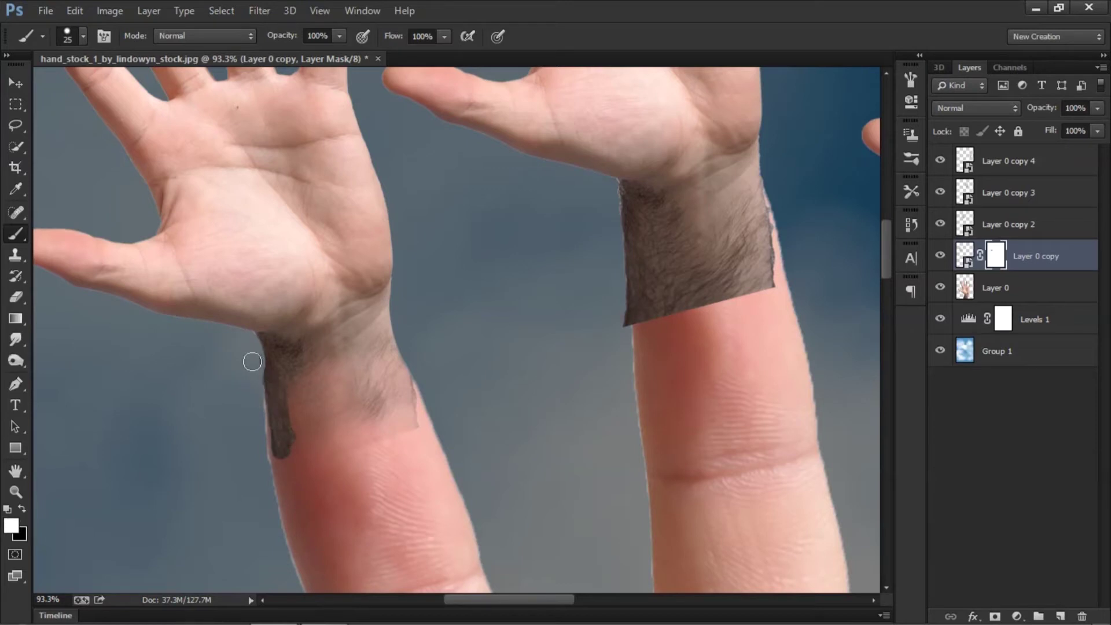
Fade the left wrist stubble, restoring a little near the wrist crease.
key(x)
key(x)
key(bracketright)
key(bracketright)
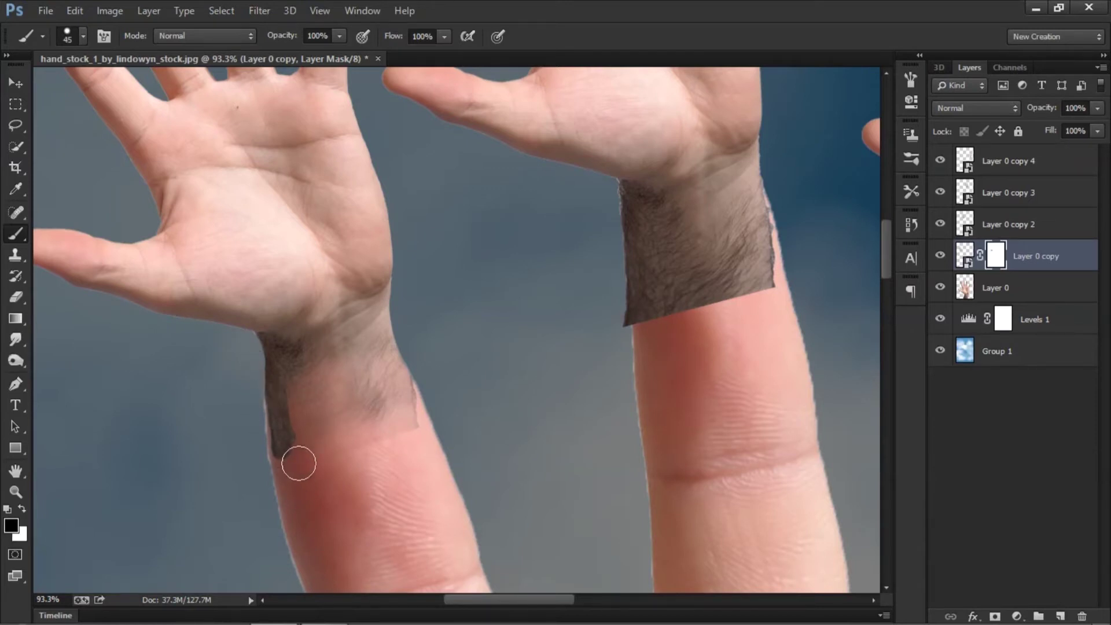
drag(278, 36, 241, 36)
mouse_move(399, 399)
mouse_down()
mouse_move(421, 421)
mouse_move(367, 402)
mouse_move(324, 341)
mouse_move(284, 454)
mouse_move(307, 409)
mouse_up()
key(x)
mouse_move(376, 342)
mouse_down()
mouse_move(349, 343)
mouse_move(305, 436)
mouse_up()
key(x)
Reset the brush to full opacity and flow, and add a layer mask to Layer 0.
right_click(473, 224)
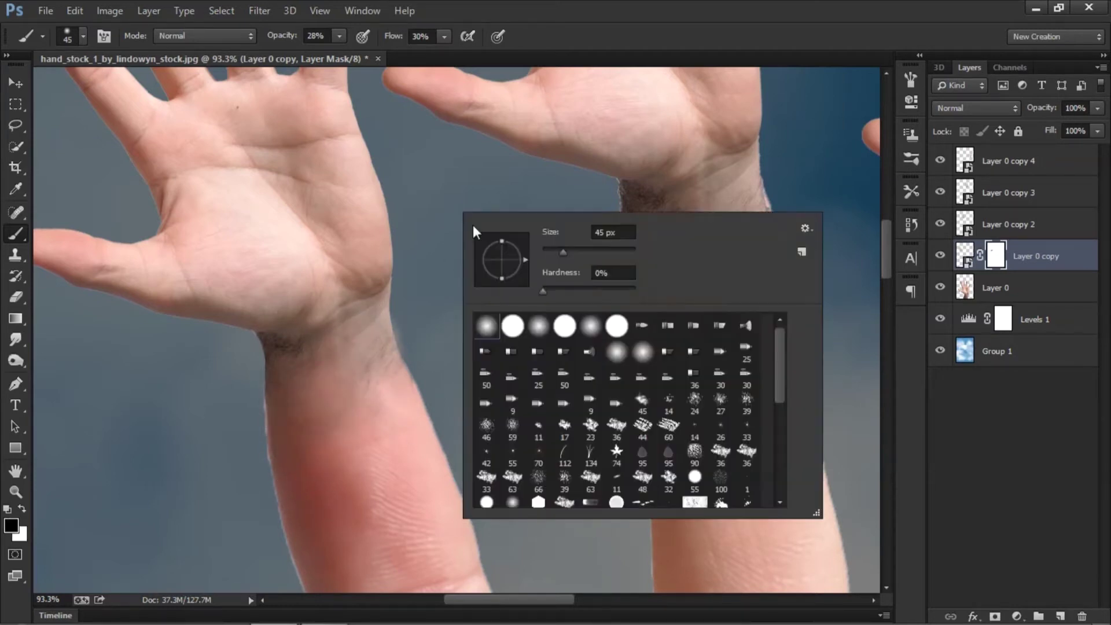
key(Escape)
key(0)
key(shift+0)
click(1018, 287)
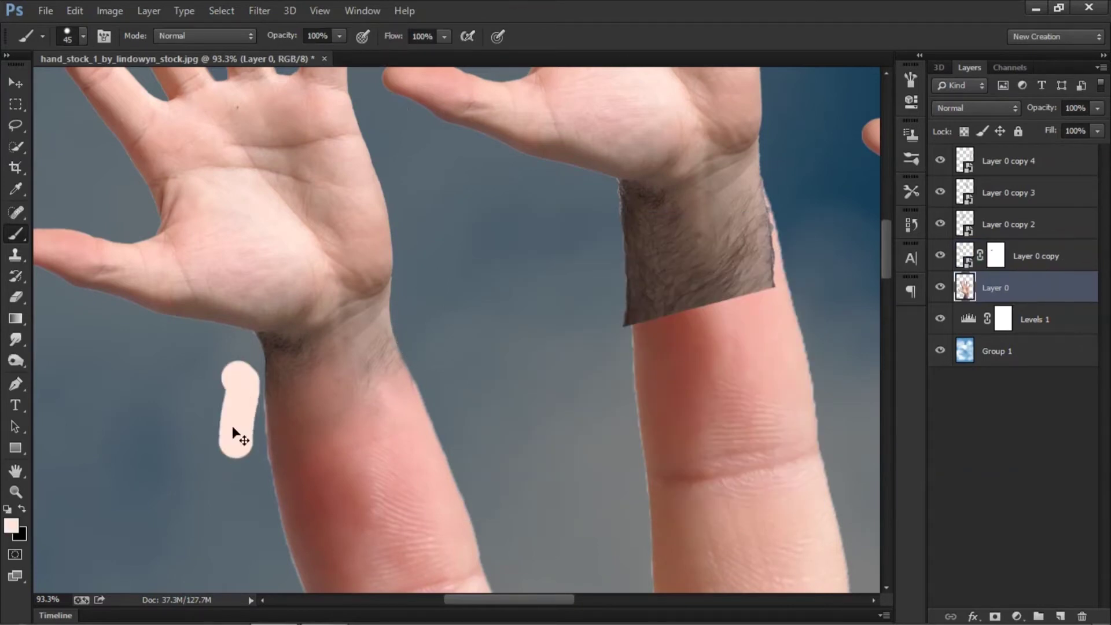
click(994, 616)
alt+click(261, 523)
click(259, 11)
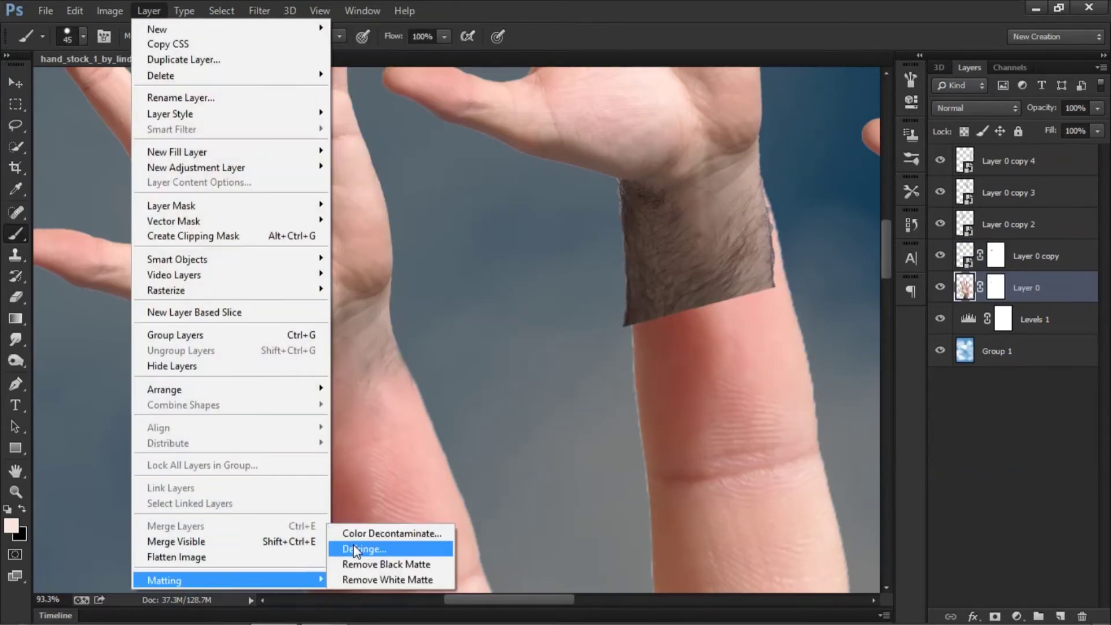
click(484, 271)
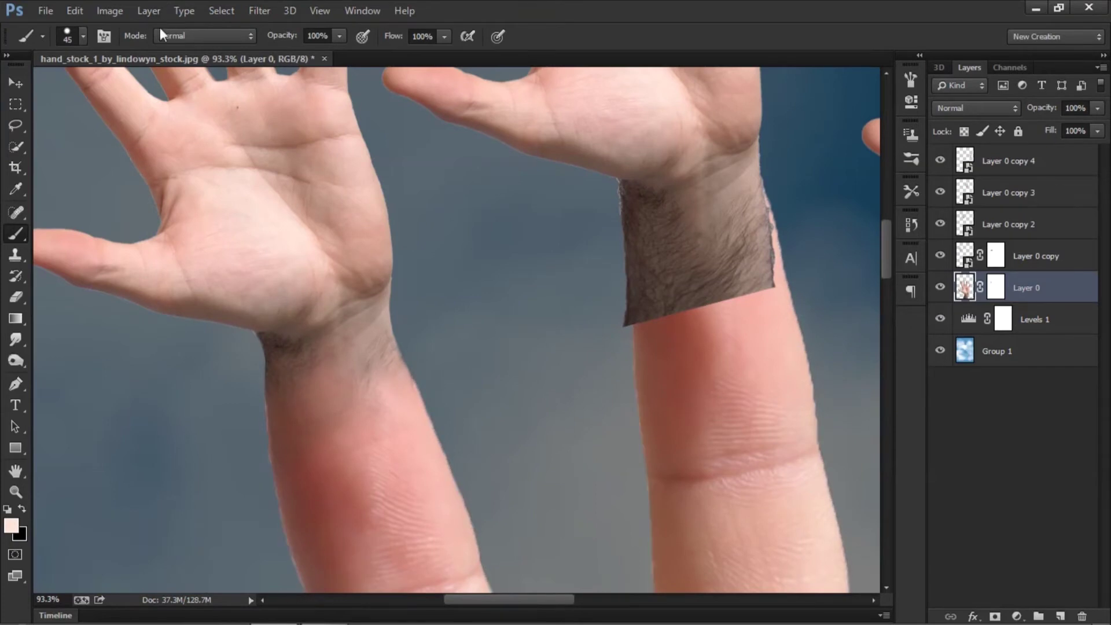
Reset colours to black and white on Layer 0's mask, then duplicate the small hand.
drag(453, 347, 434, 304)
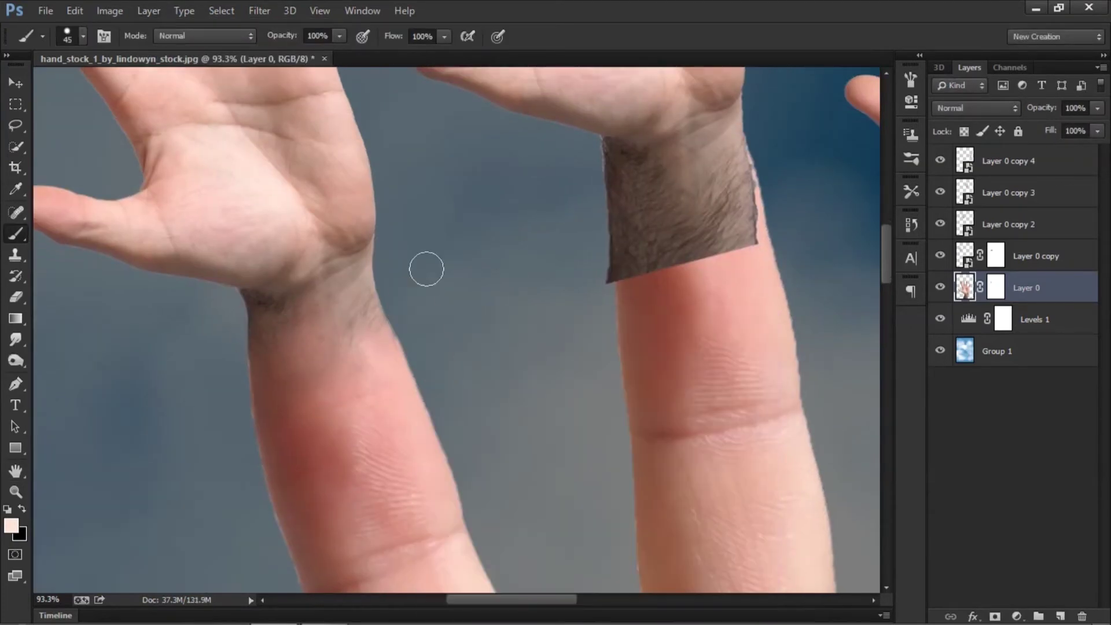
key(ctrl+backslash)
key(d)
key(bracketleft)
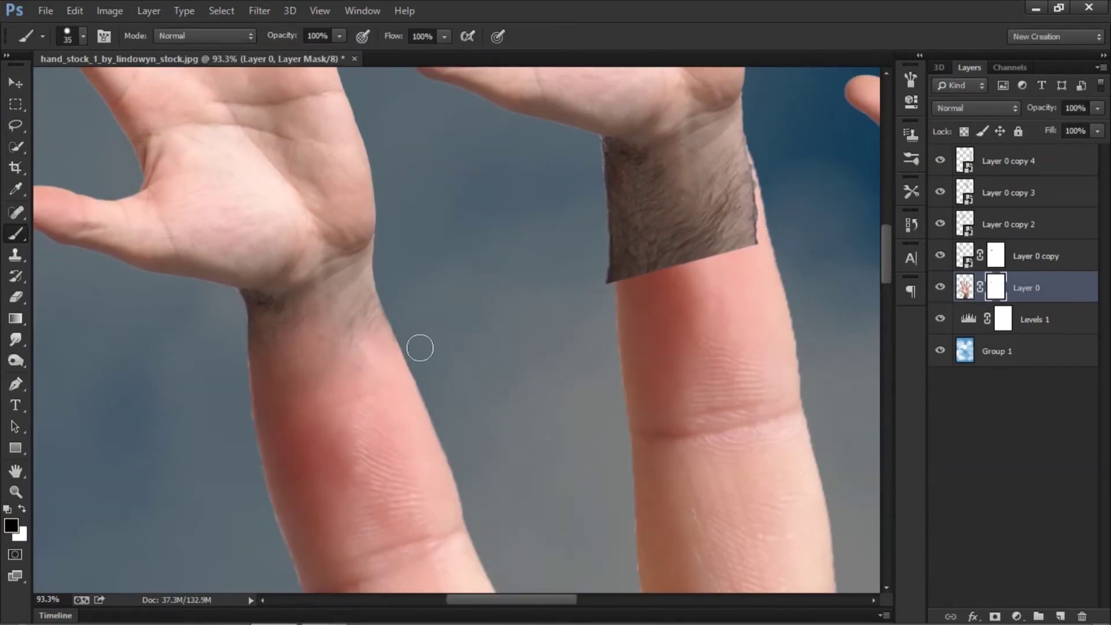
key(alt+bracketright)
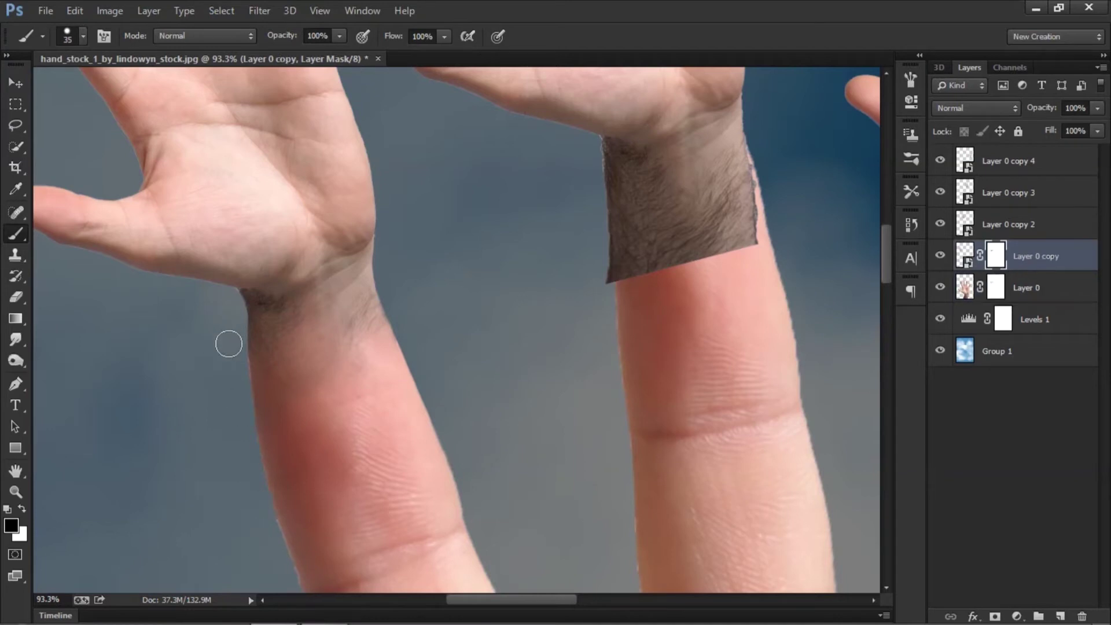
key(alt+bracketleft)
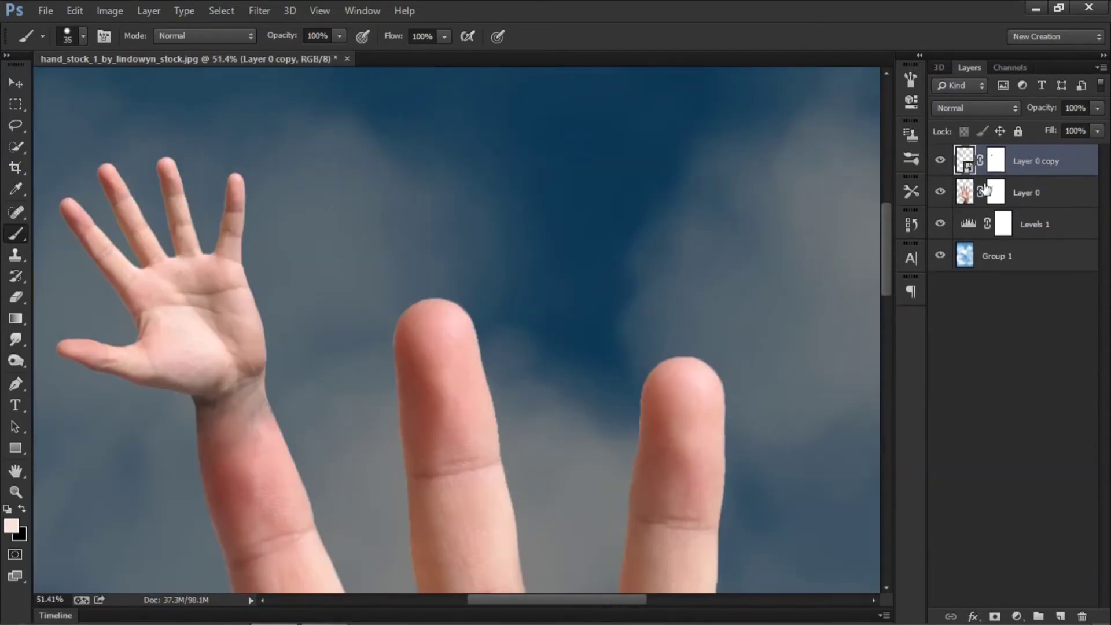
key(ctrl+j)
key(ctrl+t)
Position the duplicated hand and pin along its wrist for Puppet Warp.
drag(370, 263, 405, 226)
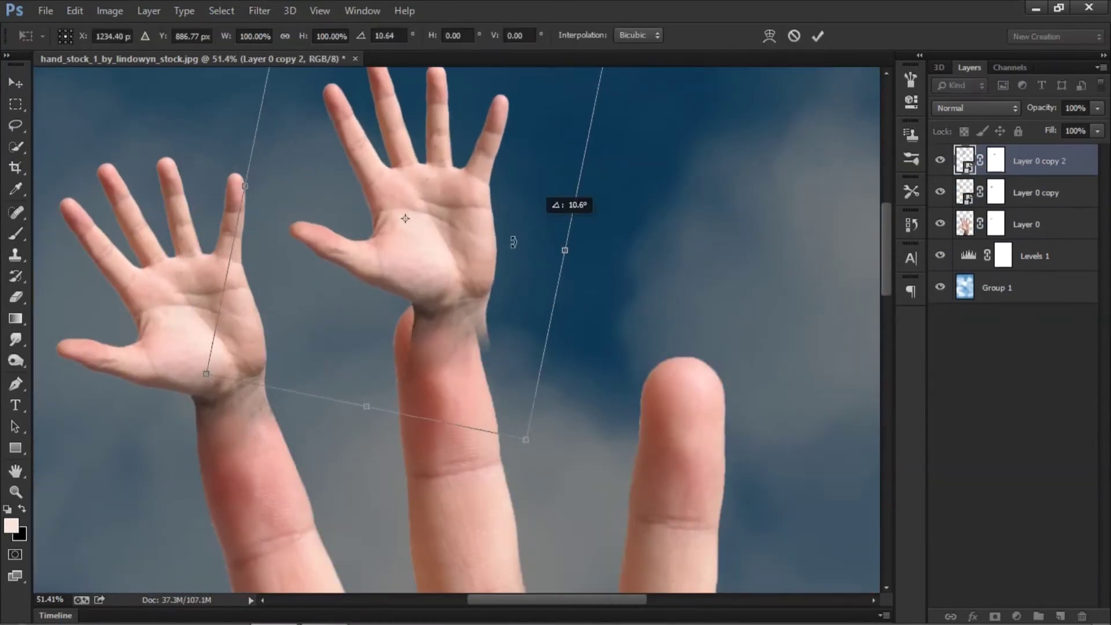
drag(557, 198, 544, 209)
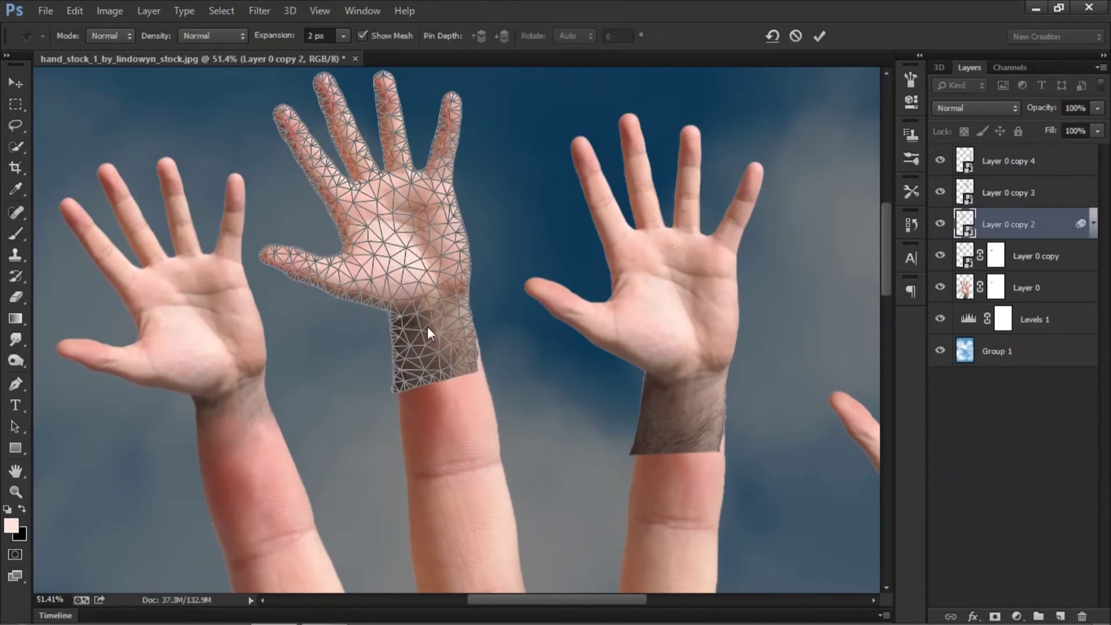
click(404, 308)
click(419, 303)
click(440, 295)
click(455, 288)
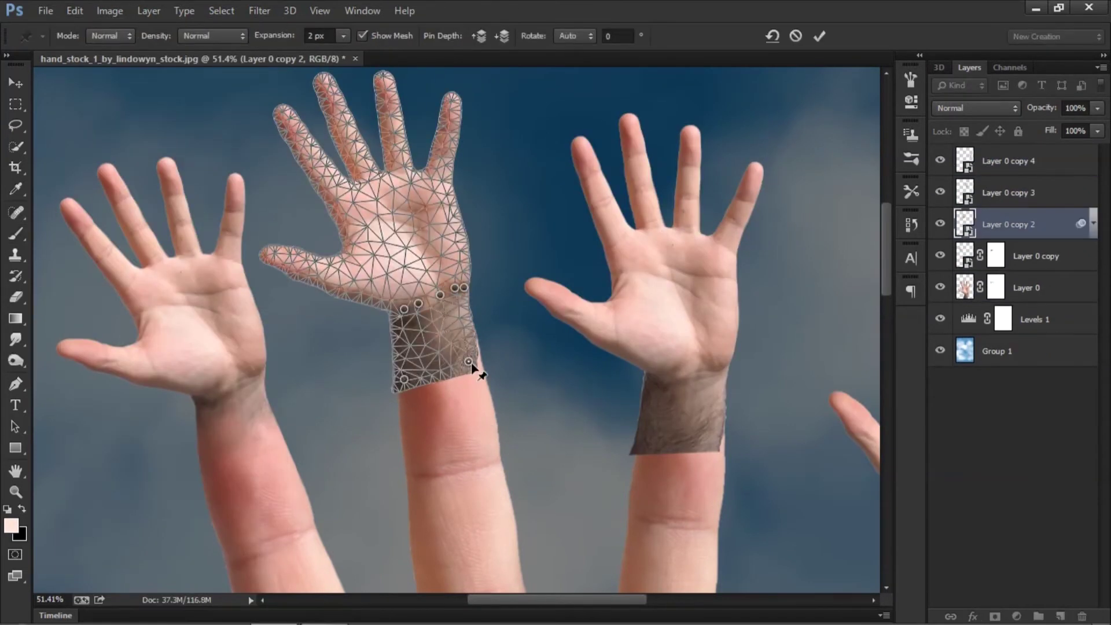
click(401, 354)
Drag warp pins to bend the wrist along the finger and commit the warp.
drag(404, 379, 407, 382)
drag(469, 362, 482, 367)
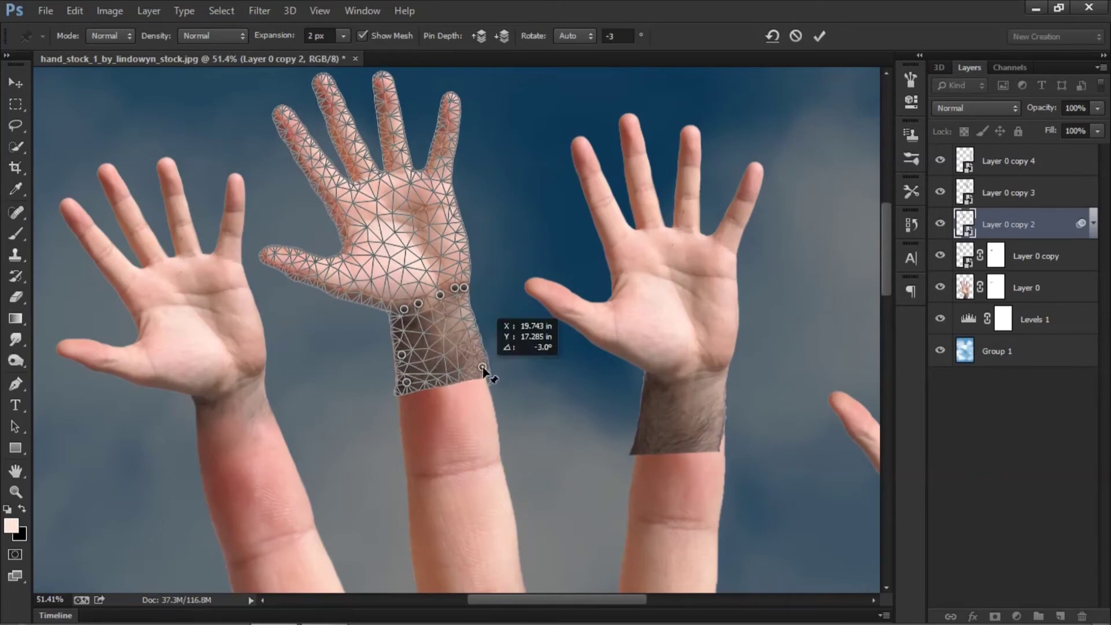
click(462, 315)
click(477, 342)
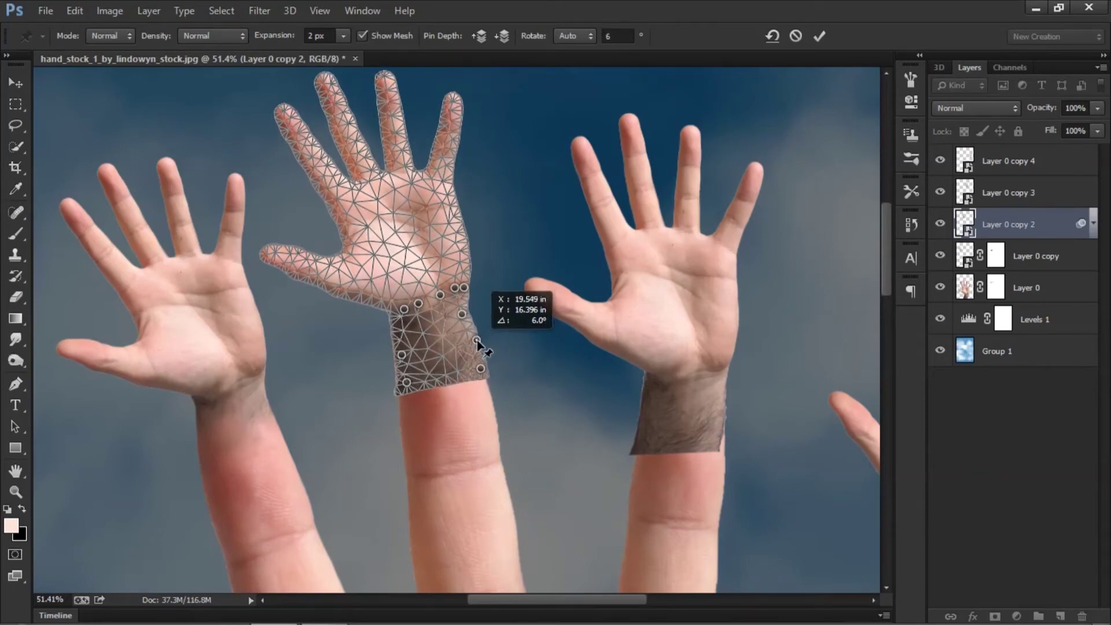
key(Return)
scroll(439, 324, up, 5)
Target the Layer 0 copy 2 mask and clean hair off the wrist's left edge.
key(b)
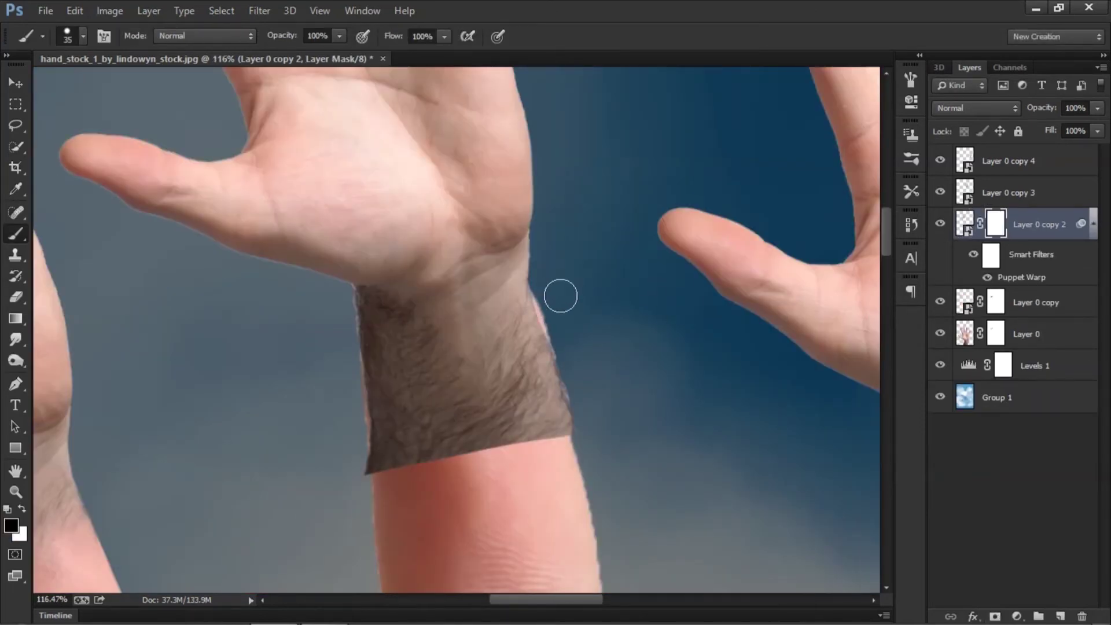
click(995, 336)
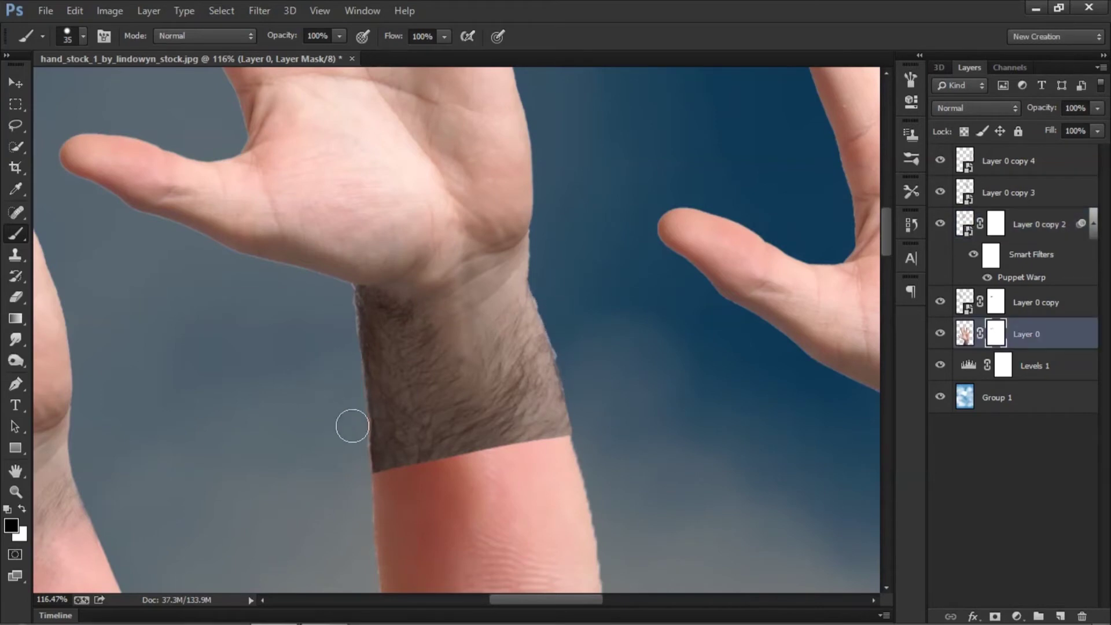
click(992, 309)
key(alt+bracketright)
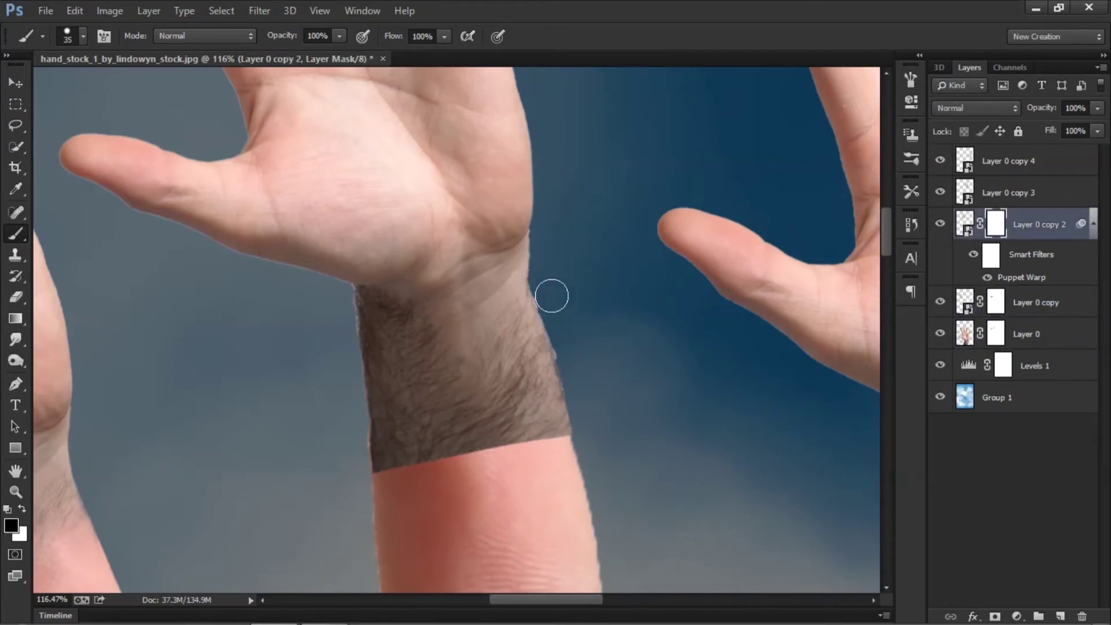
drag(354, 347, 347, 307)
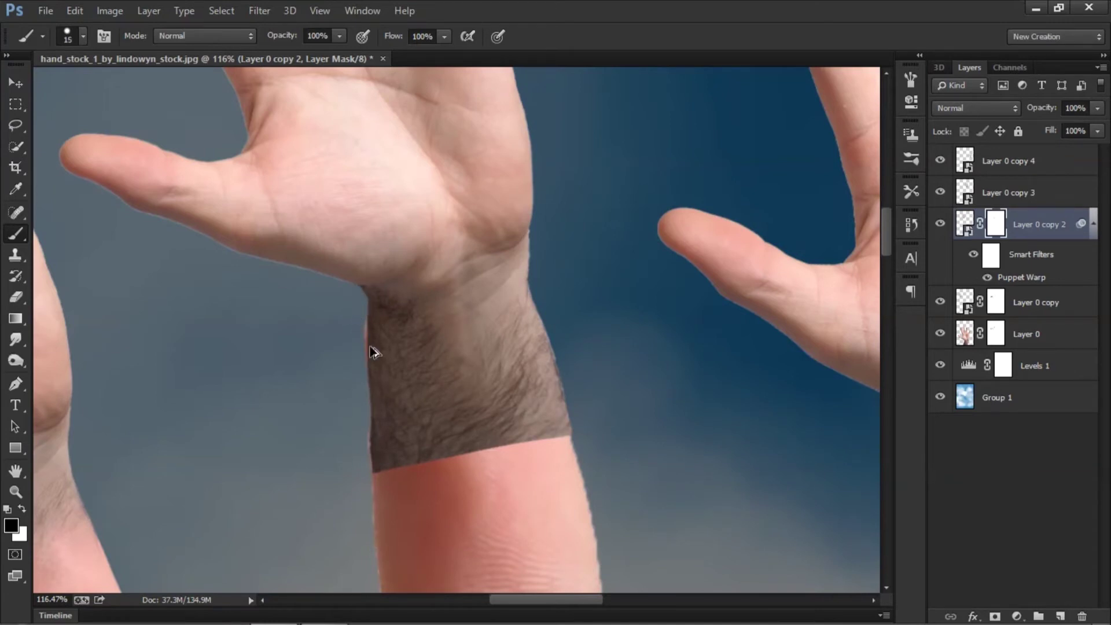
key(x)
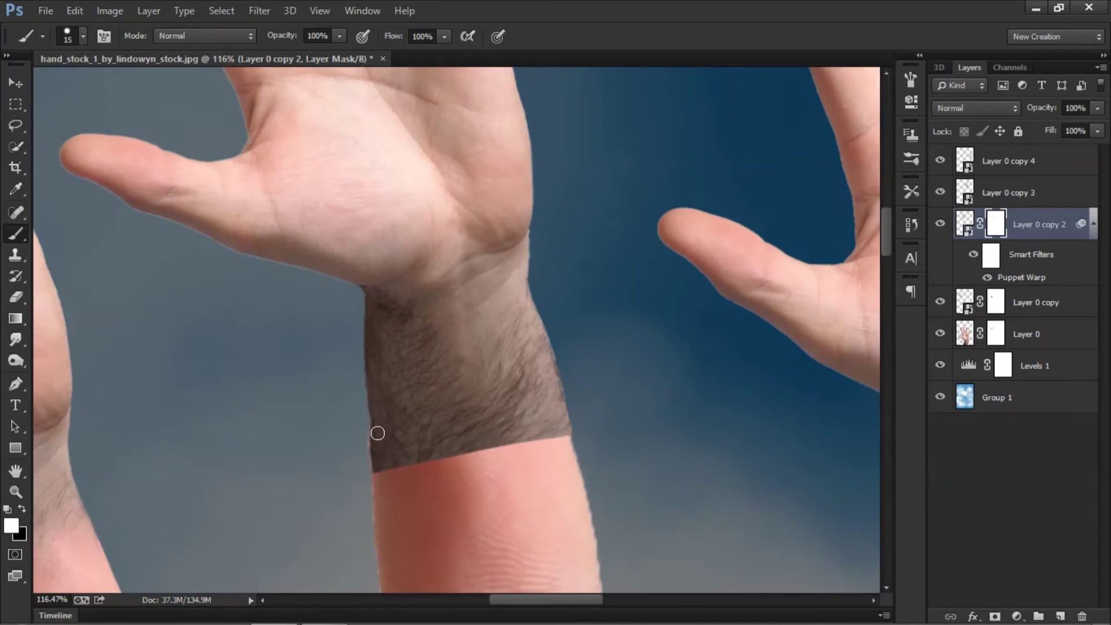
key(x)
Trim the ragged right wrist edge and paint away remaining hair with a low-opacity, low-flow brush.
drag(544, 315, 535, 284)
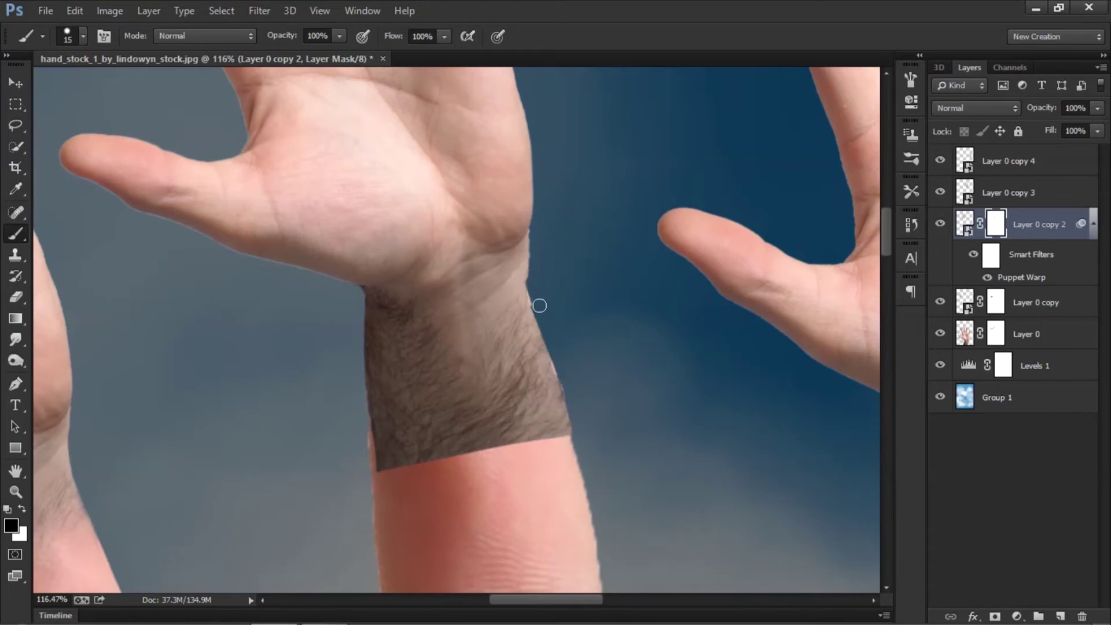
drag(552, 371, 541, 287)
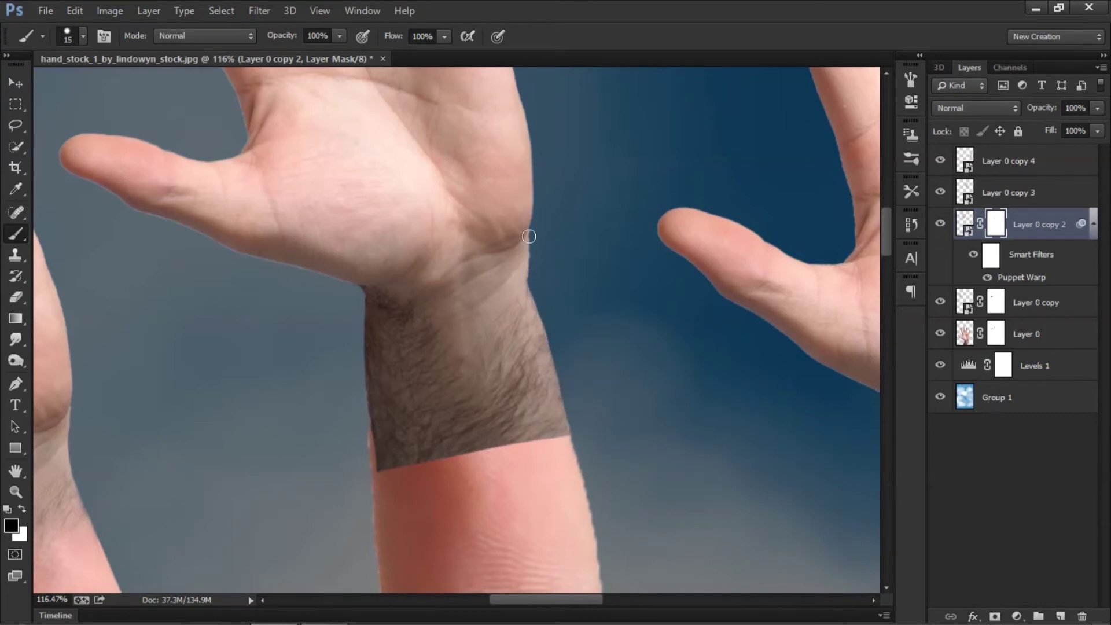
scroll(539, 281, down, 2)
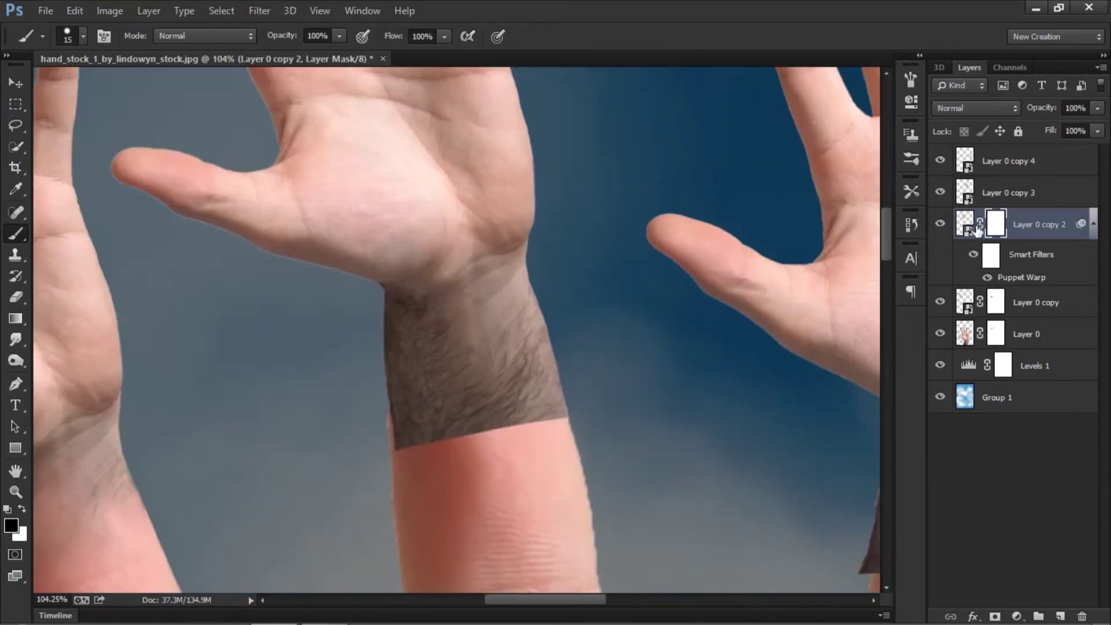
right_click(366, 247)
key(shift+2)
key(shift+2)
key(2)
key(6)
key(bracketright)
key(bracketright)
key(bracketright)
drag(402, 432, 564, 422)
key(bracketleft)
mouse_move(389, 300)
mouse_down()
mouse_move(406, 362)
mouse_move(476, 397)
mouse_move(516, 382)
mouse_move(448, 382)
mouse_move(459, 409)
mouse_move(433, 349)
mouse_move(478, 290)
mouse_move(539, 379)
mouse_move(548, 364)
mouse_move(547, 421)
mouse_move(549, 399)
mouse_move(426, 358)
mouse_up()
Restore full brush opacity and flow, then move on to the Layer 0 copy 3 hand.
key(x)
key(0)
key(shift+0)
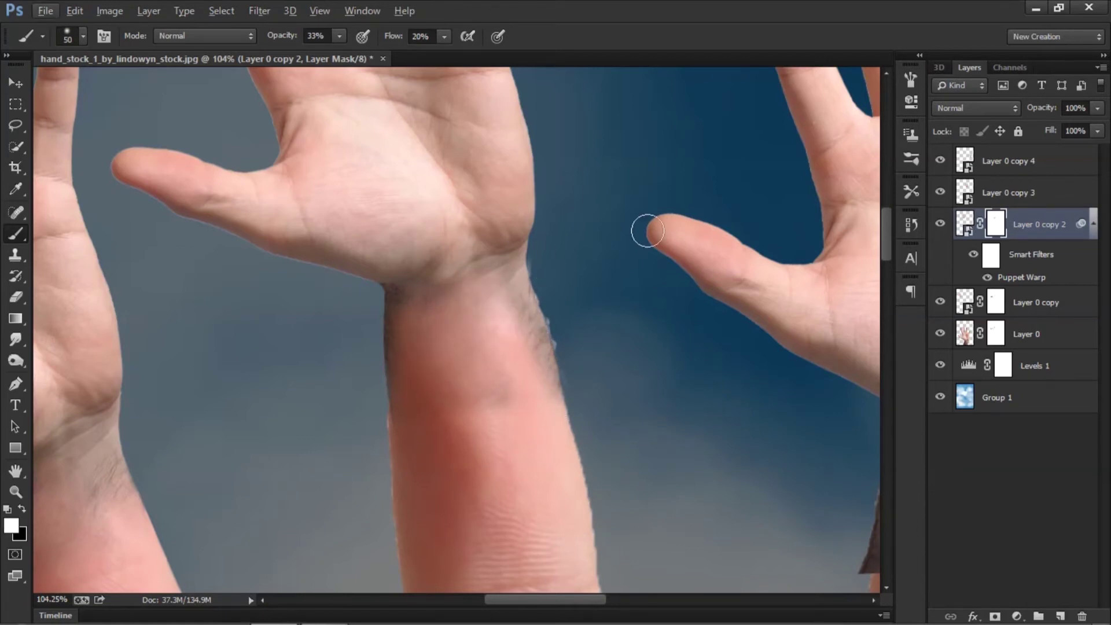
right_click(559, 258)
key(Escape)
key(x)
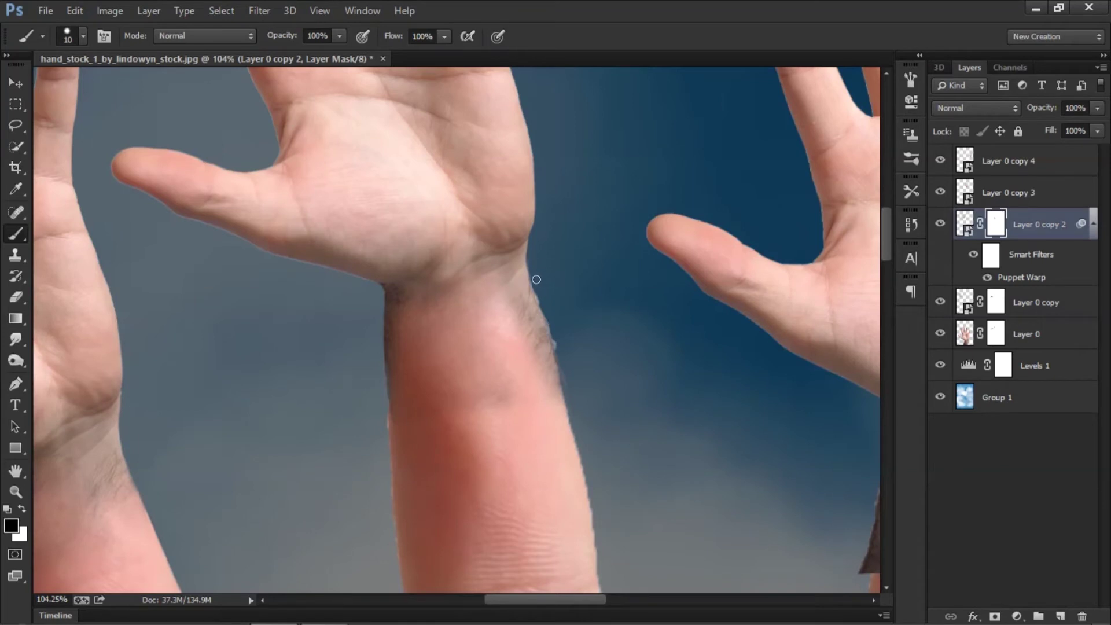
right_click(538, 283)
key(Escape)
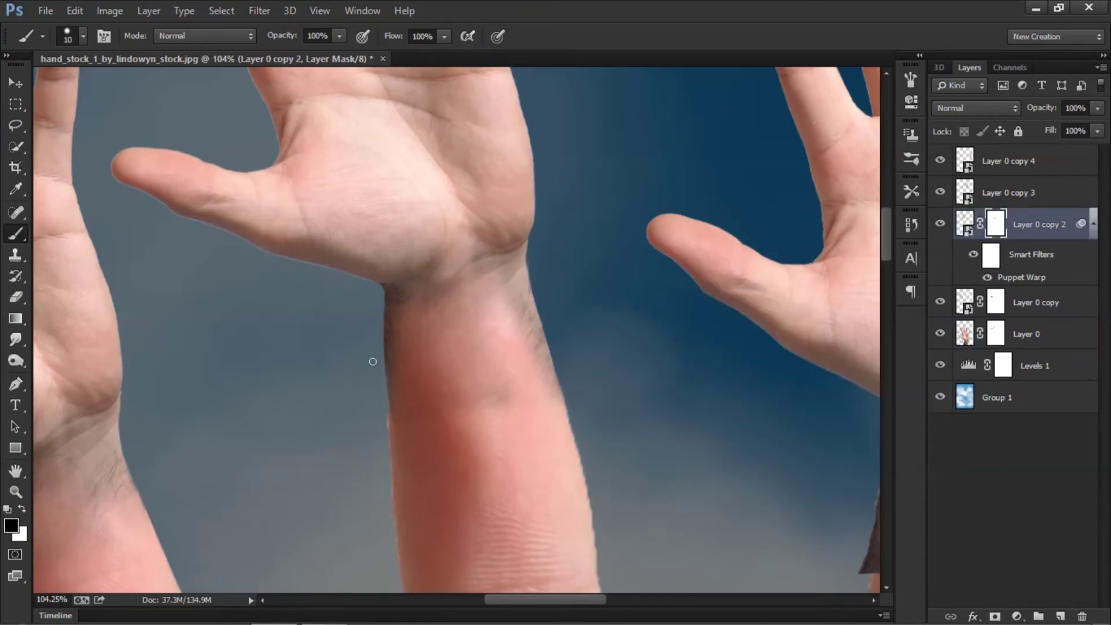
key(alt+bracketleft)
key(alt+bracketleft)
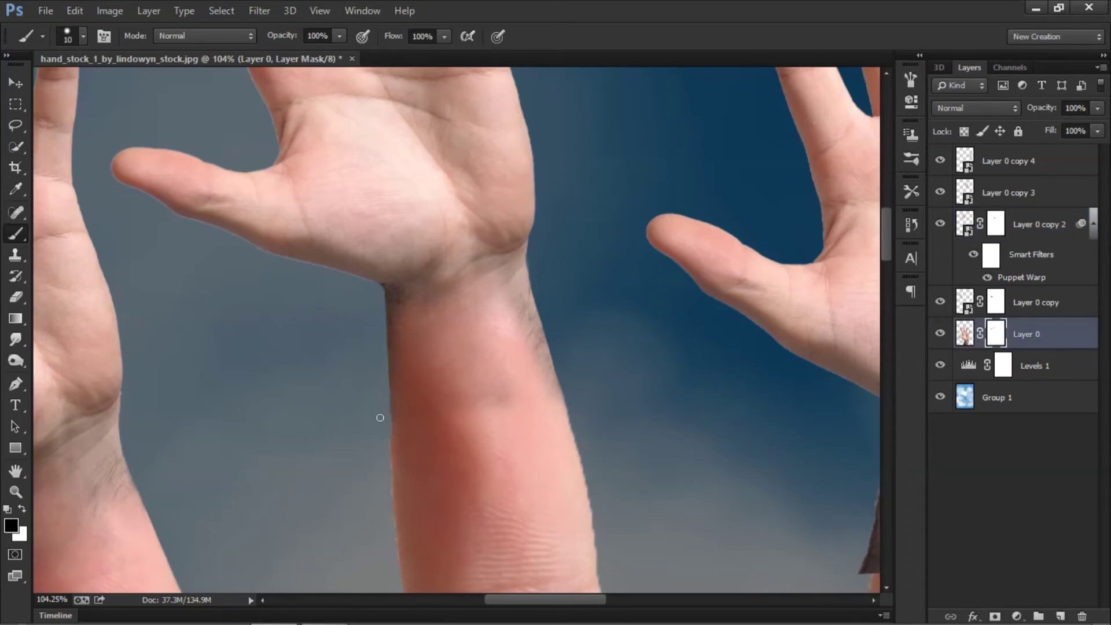
scroll(379, 417, down, 5)
scroll(496, 330, up, 2)
key(alt+bracketright)
key(alt+bracketright)
key(alt+bracketright)
Delete the existing layer mask on Layer 0 copy 3.
scroll(496, 330, up, 3)
right_click(496, 330)
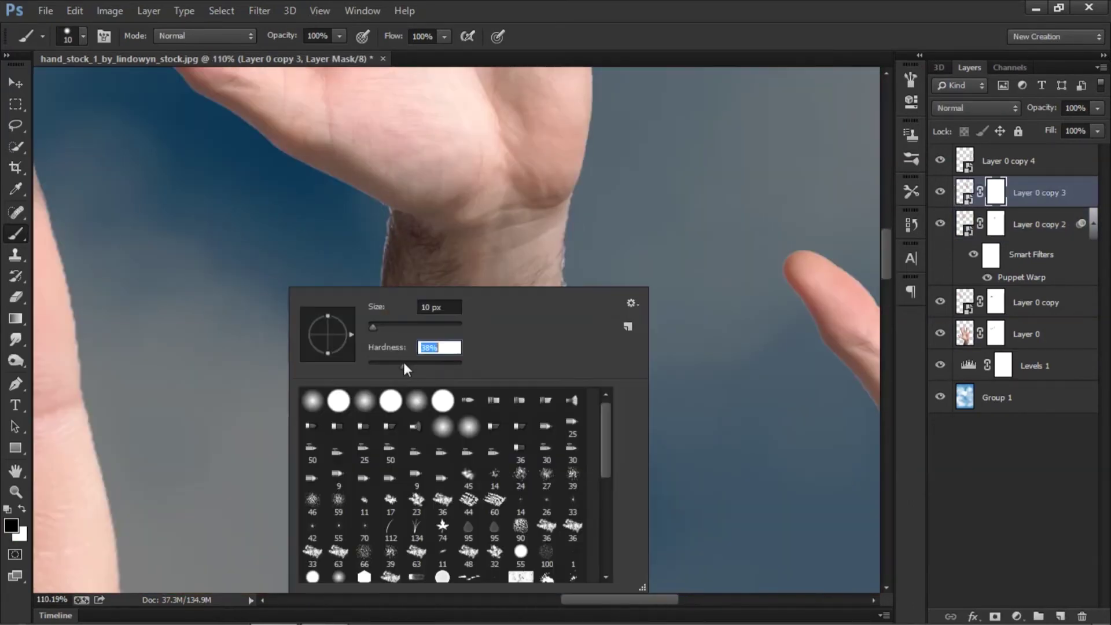
key(Return)
click(74, 10)
right_click(994, 197)
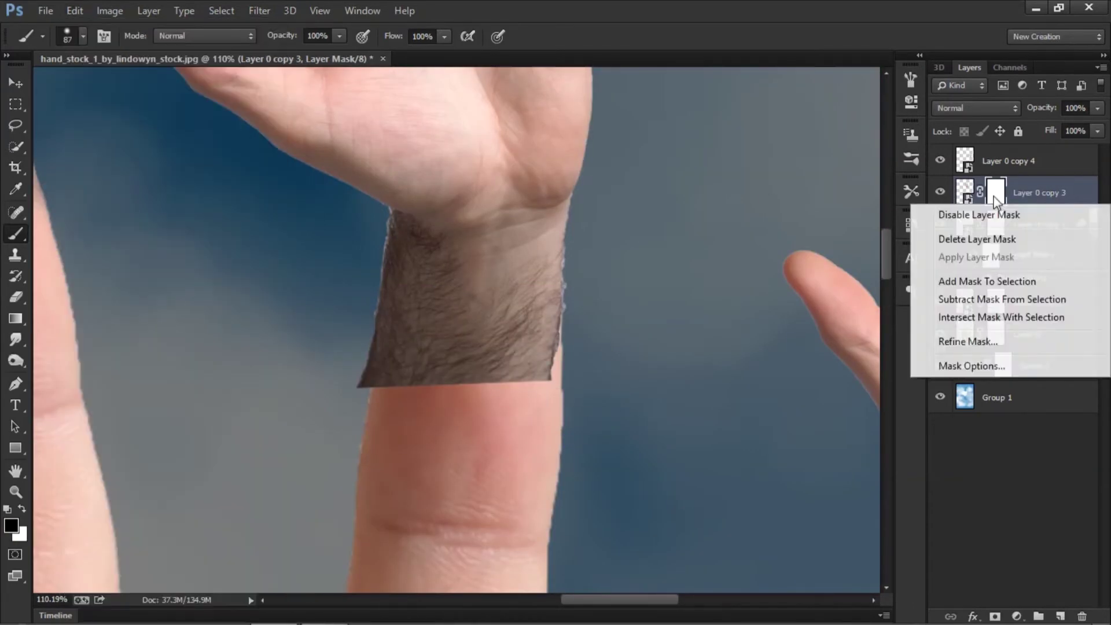
click(977, 239)
Start Puppet Warp on the Layer 0 copy 3 hand, pinning and pulling the wrist's upper edge.
click(74, 10)
click(145, 295)
click(402, 223)
click(428, 221)
click(452, 215)
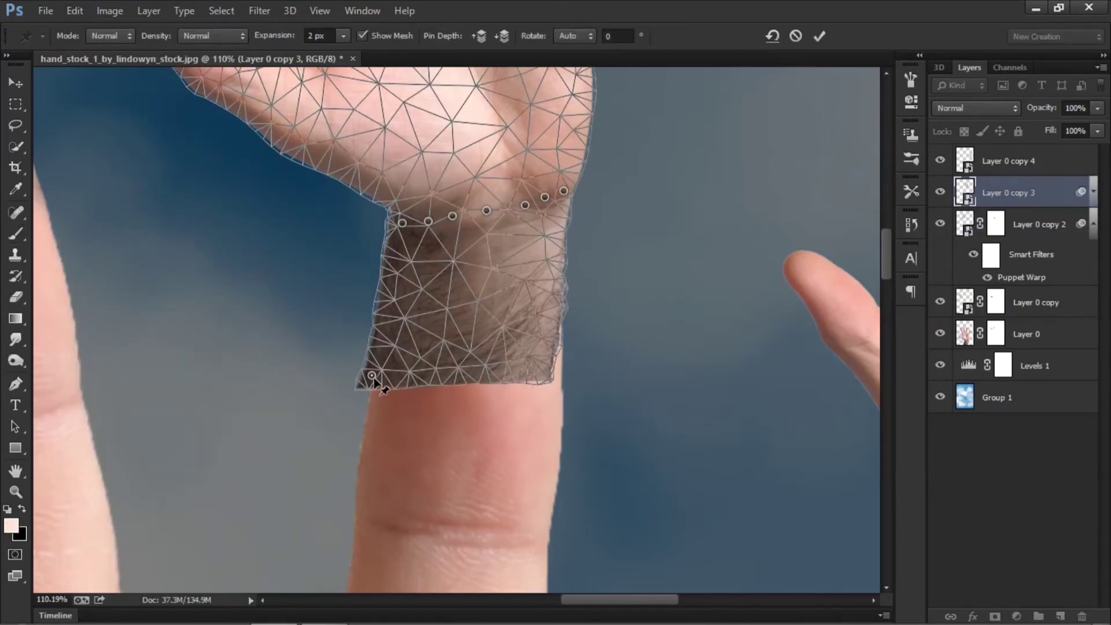
drag(372, 376, 383, 377)
Pin the wrist's side edges, apply the warp, and add a fresh layer mask.
click(388, 301)
click(548, 366)
click(551, 253)
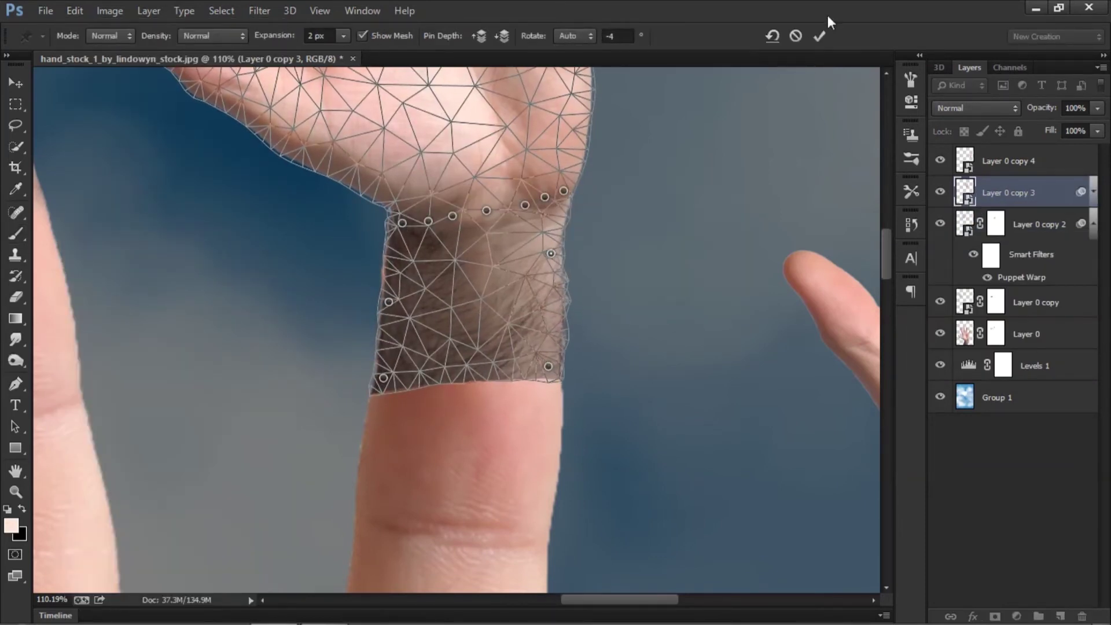
click(819, 36)
click(994, 616)
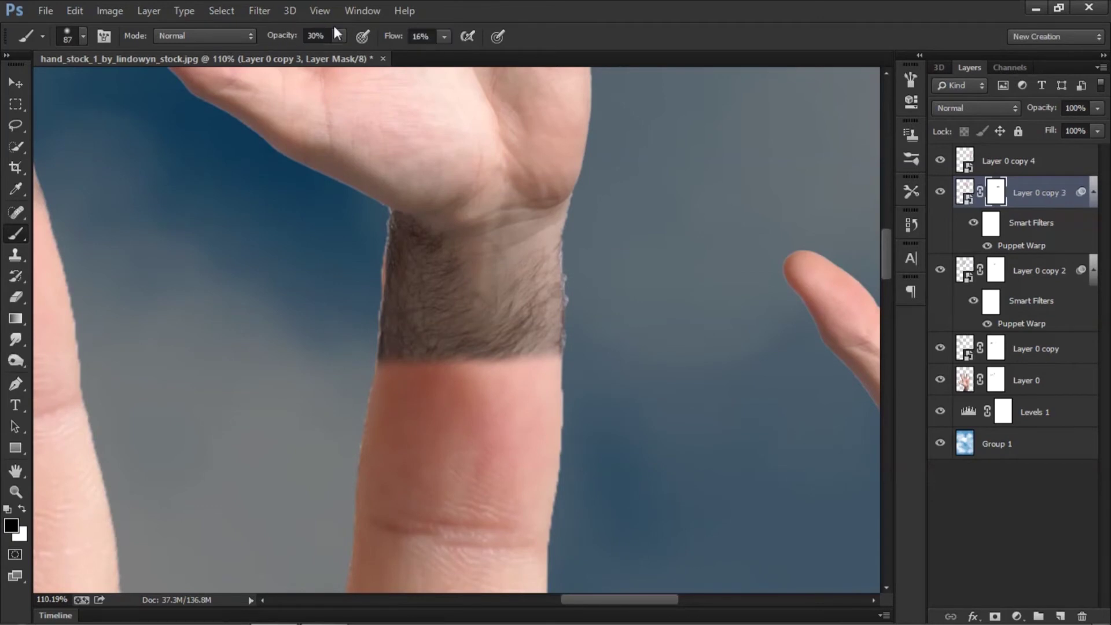
With a smaller brush, paint black on Layer 0 copy 3's mask over the wrist hair.
key(bracketleft)
key(bracketleft)
key(bracketleft)
drag(416, 305, 412, 424)
mouse_move(440, 324)
mouse_down()
mouse_move(504, 260)
mouse_move(520, 273)
mouse_move(506, 300)
mouse_up()
mouse_move(388, 373)
mouse_down()
mouse_move(471, 310)
mouse_move(496, 352)
mouse_move(451, 243)
mouse_move(497, 302)
mouse_up()
Set up a small white brush at full opacity and near-full flow for edge work.
key(bracketright)
key(bracketleft)
key(bracketleft)
key(bracketleft)
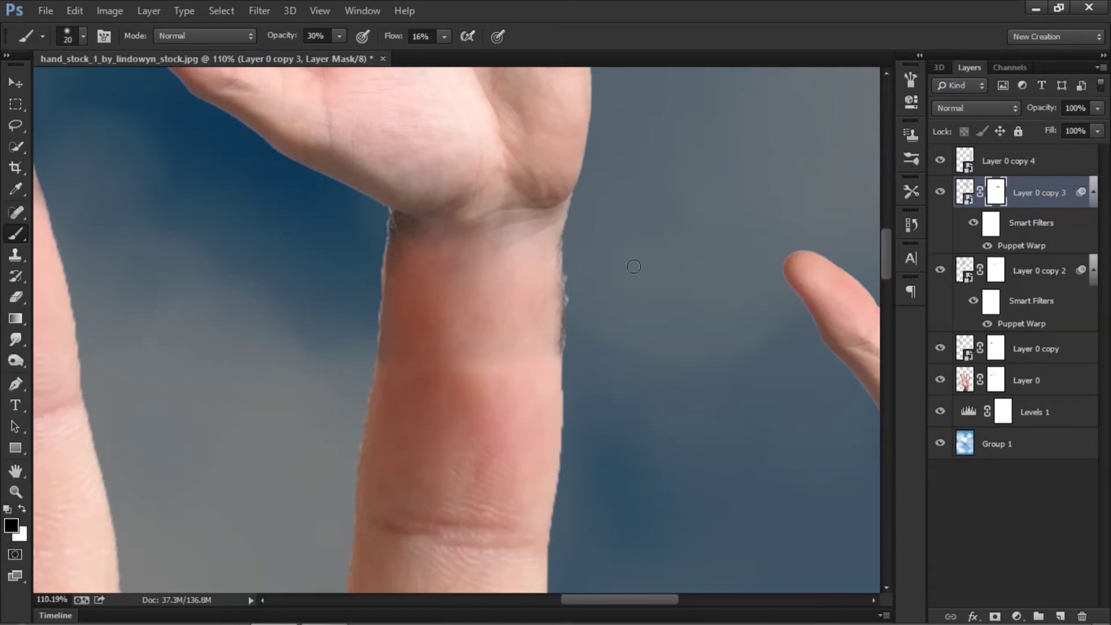
key(x)
right_click(596, 272)
key(Escape)
key(0)
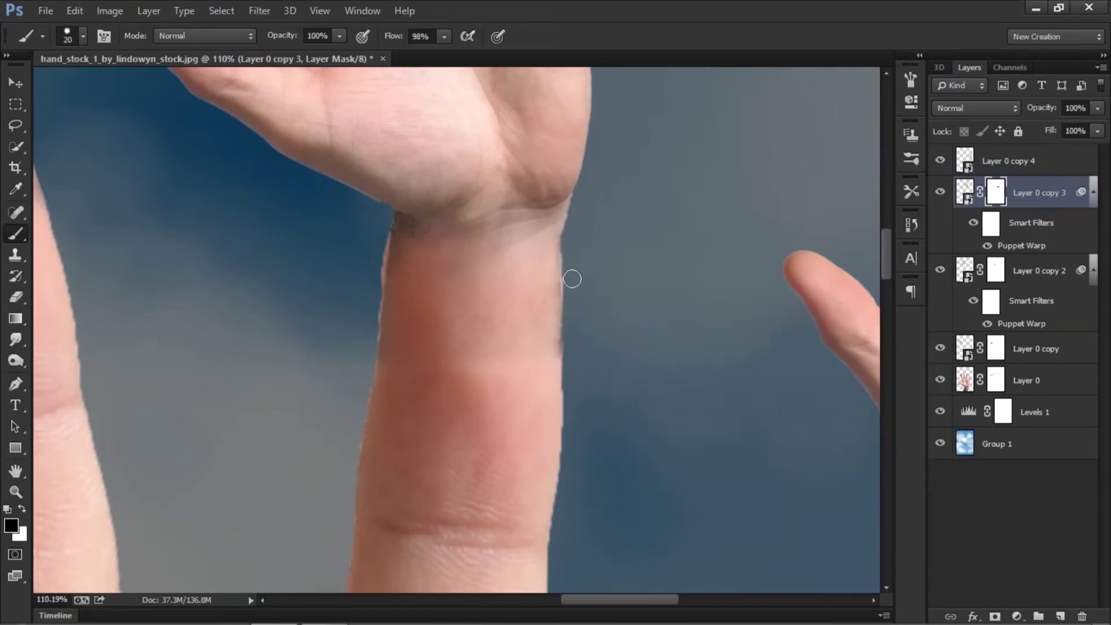
Restore the wrist's left edge on Layer 0's mask, then return to Layer 0 copy 3's mask.
key(alt+bracketleft)
key(alt+bracketleft)
key(alt+bracketleft)
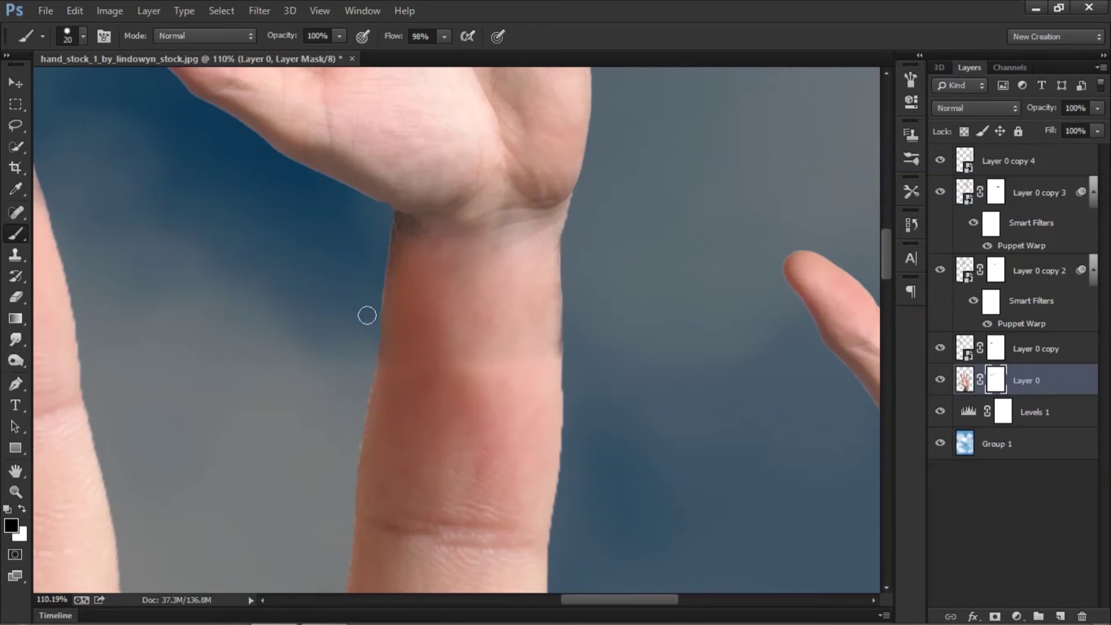
key(x)
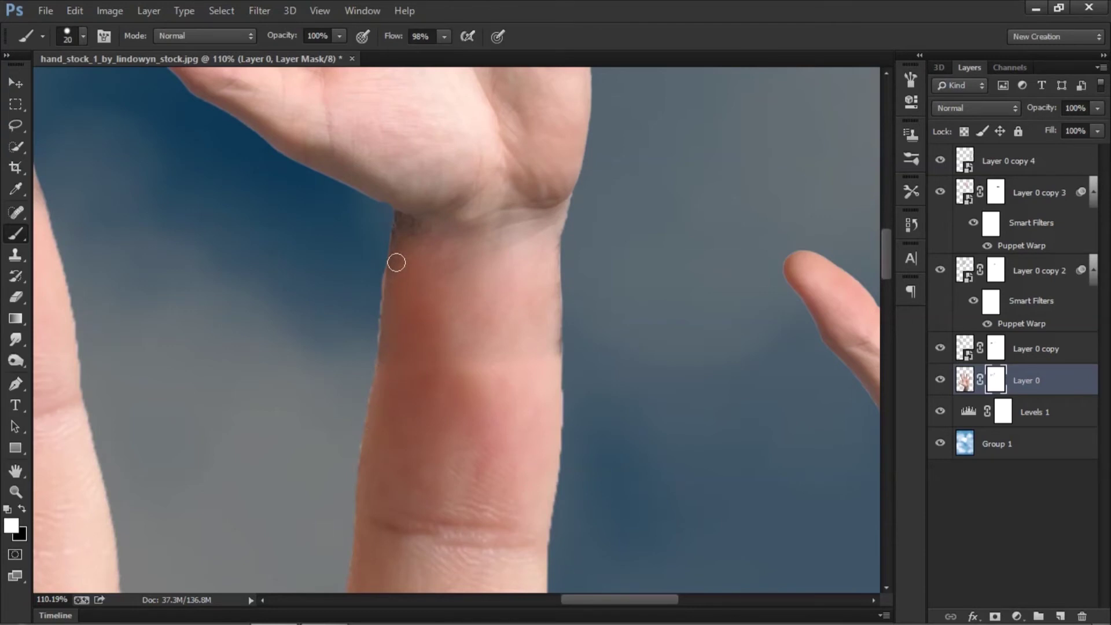
key(x)
drag(397, 263, 389, 314)
key(x)
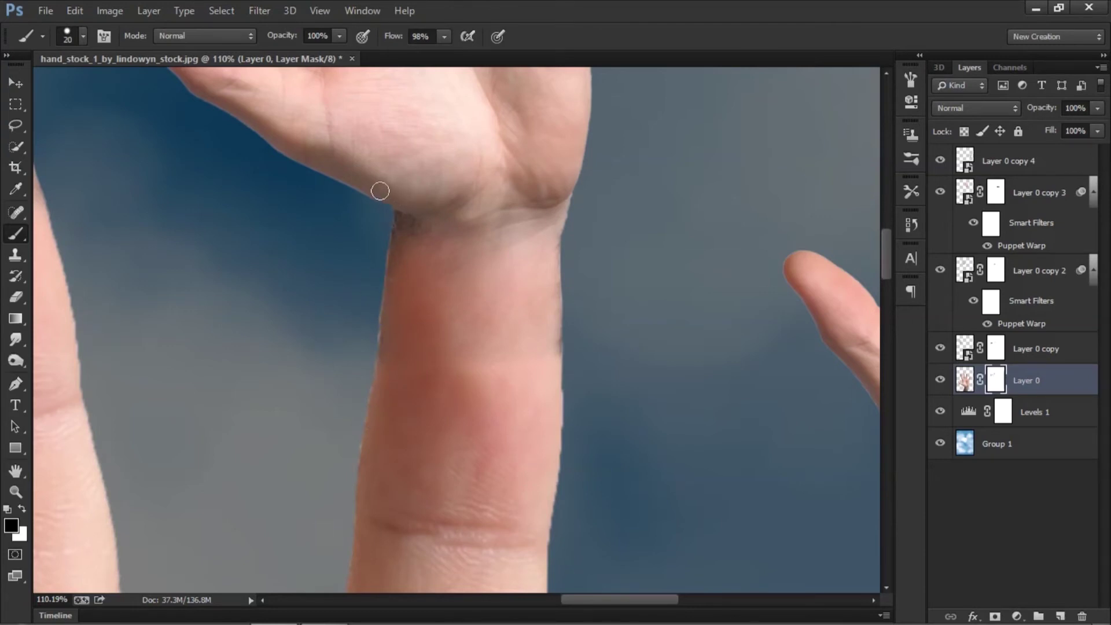
click(995, 192)
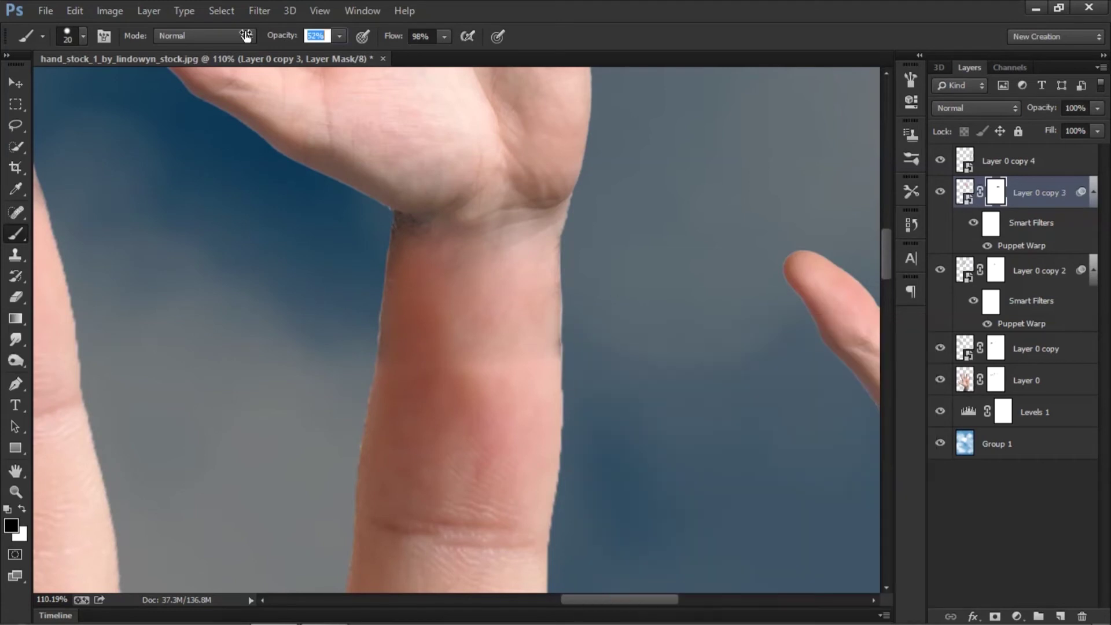
Soften the wrist's right edge on Layer 0 copy 3's mask with a 25% opacity brush.
key(2)
key(5)
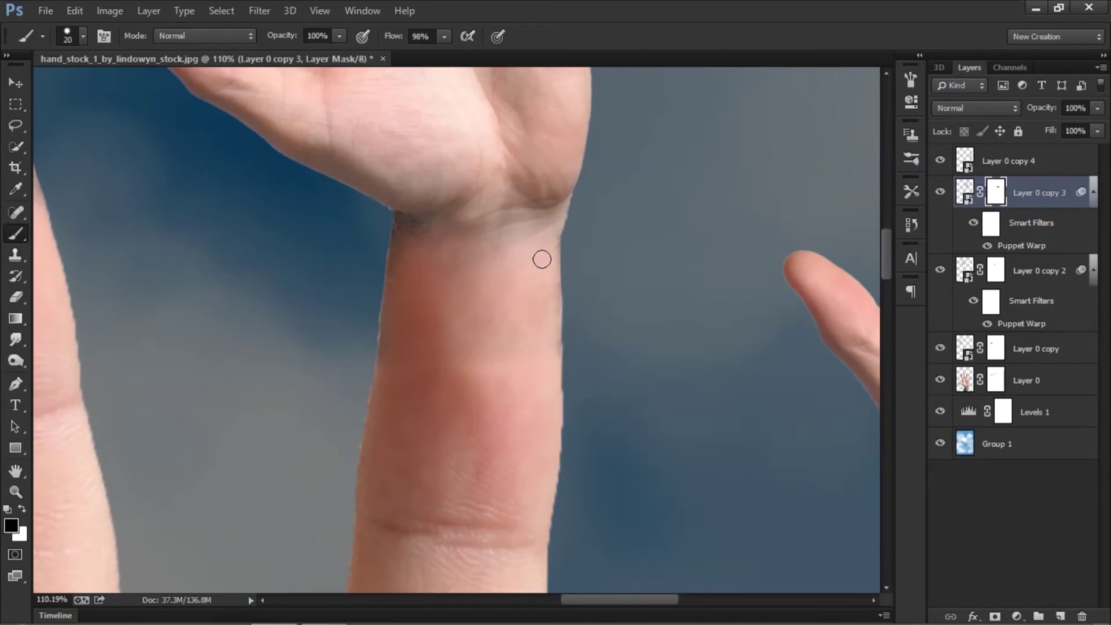
key(x)
drag(542, 259, 540, 268)
key(x)
right_click(534, 240)
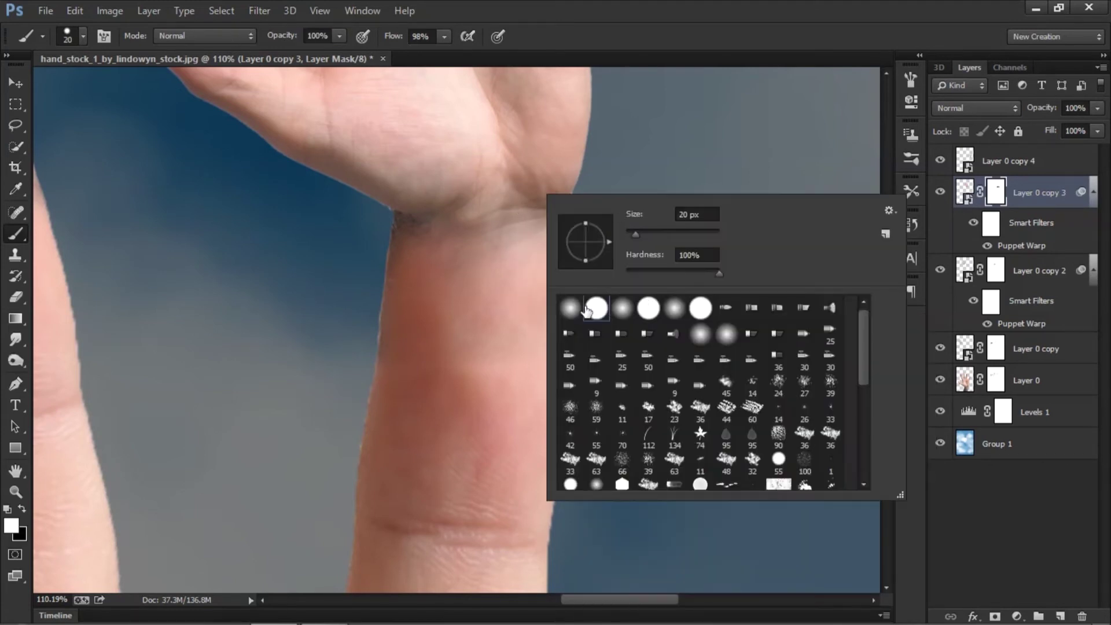
key(ctrl+z)
key(x)
right_click(571, 259)
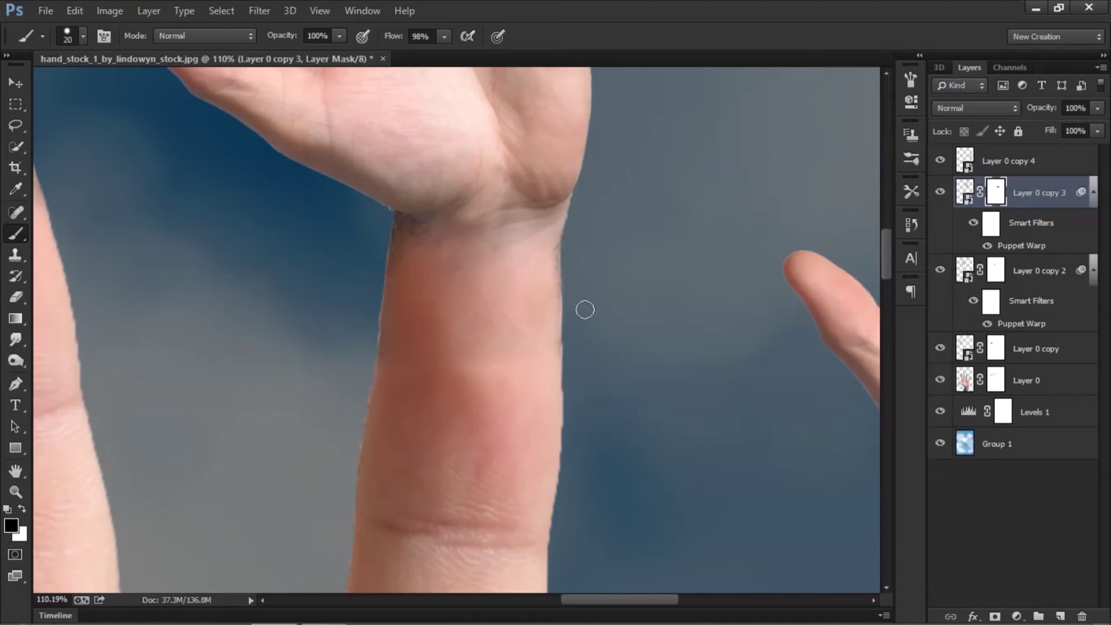
scroll(575, 321, down, 5)
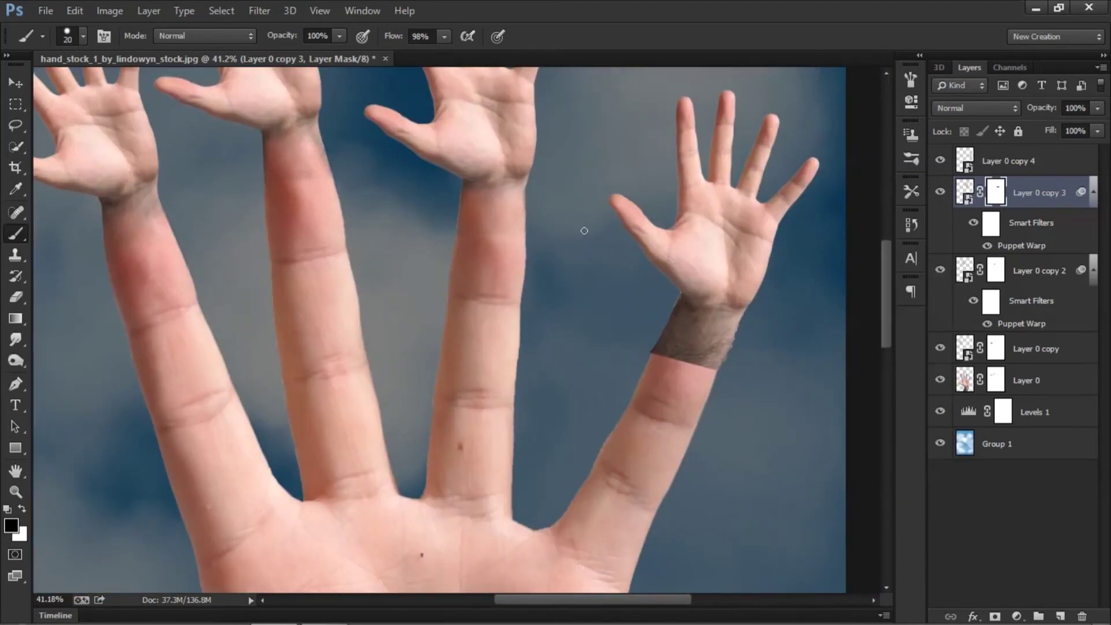
On Layer 0 copy 4's mask, hide the hairy patch's lower-left and right edges.
key(alt+bracketright)
scroll(630, 350, up, 6)
drag(301, 319, 315, 394)
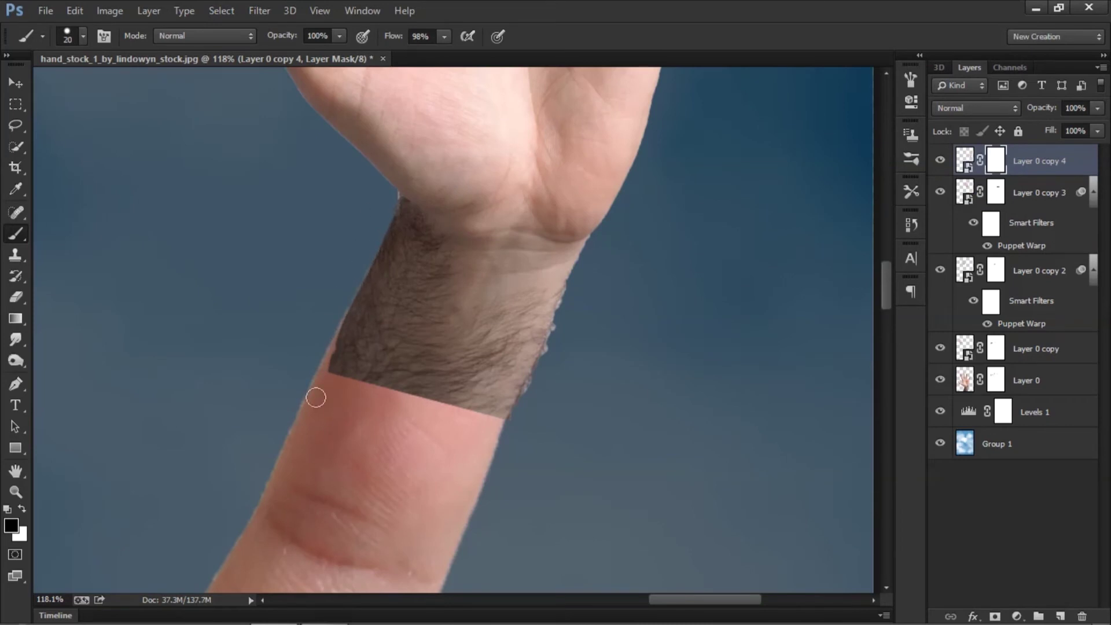
mouse_move(601, 256)
mouse_down()
mouse_move(555, 295)
mouse_move(566, 279)
mouse_move(546, 272)
mouse_move(533, 310)
mouse_move(574, 290)
mouse_move(526, 343)
mouse_move(506, 399)
mouse_up()
Fade the hairy wrist patch with a larger, low-opacity brush at about 15%.
key(x)
key(x)
key(3)
key(5)
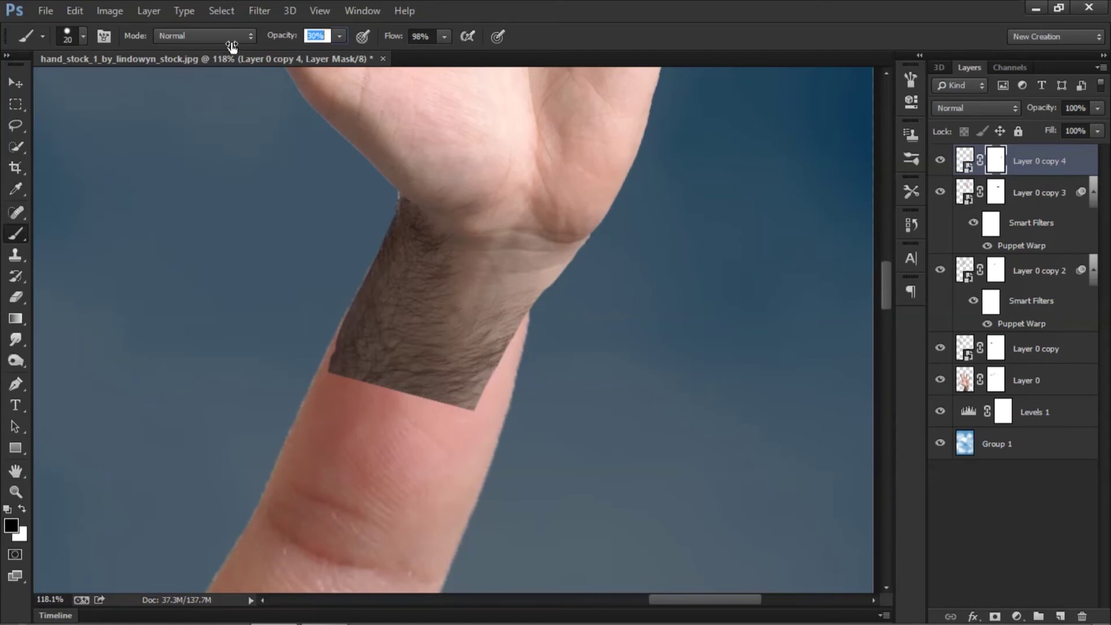
key(shift+7)
key(shift+7)
key(bracketright)
key(bracketright)
key(bracketright)
drag(331, 406, 474, 359)
key(1)
key(5)
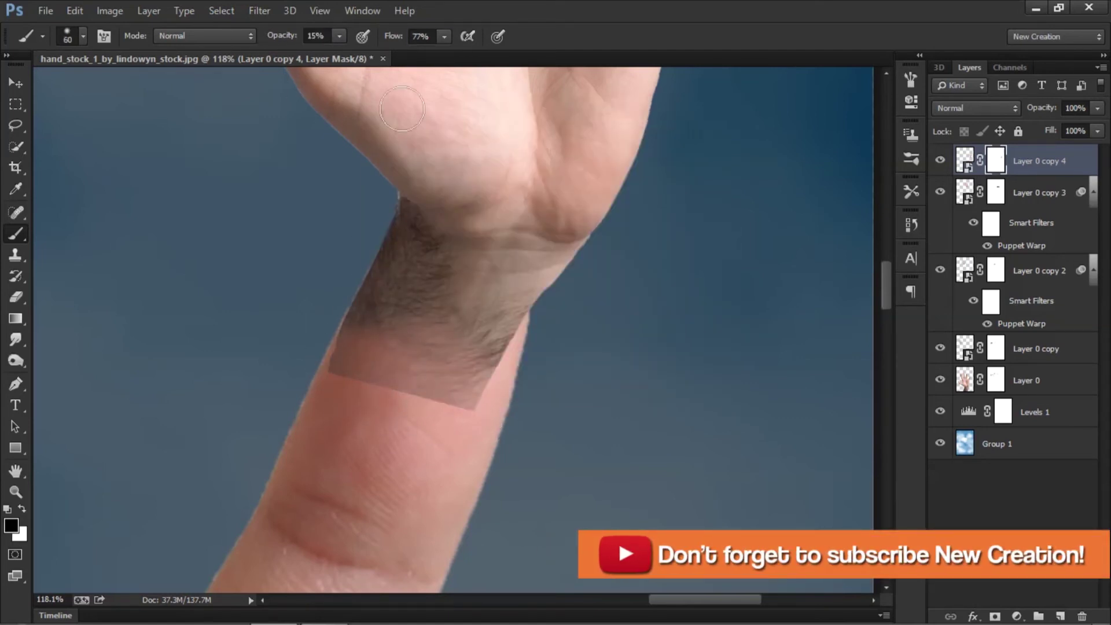
mouse_move(379, 349)
mouse_down()
mouse_move(457, 289)
mouse_move(511, 302)
mouse_move(463, 395)
mouse_move(404, 399)
mouse_move(390, 338)
mouse_move(503, 316)
mouse_up()
Fade the dark hair at the wrist with a larger brush at about 27% opacity.
key(bracketright)
key(bracketright)
key(7)
key(6)
key(2)
key(7)
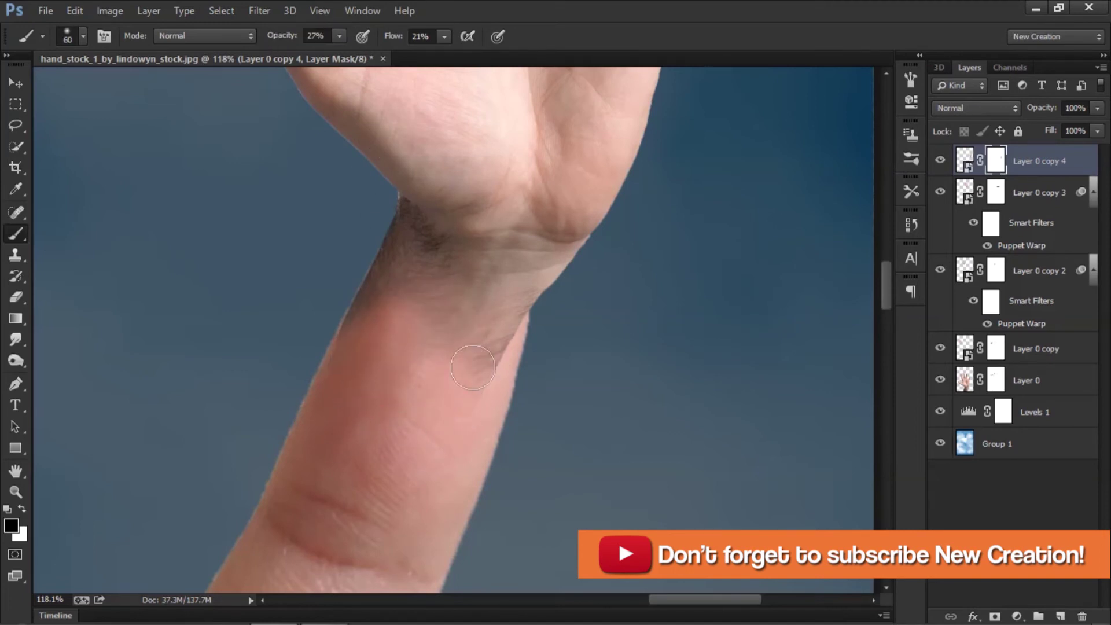
key(bracketleft)
key(bracketleft)
key(bracketleft)
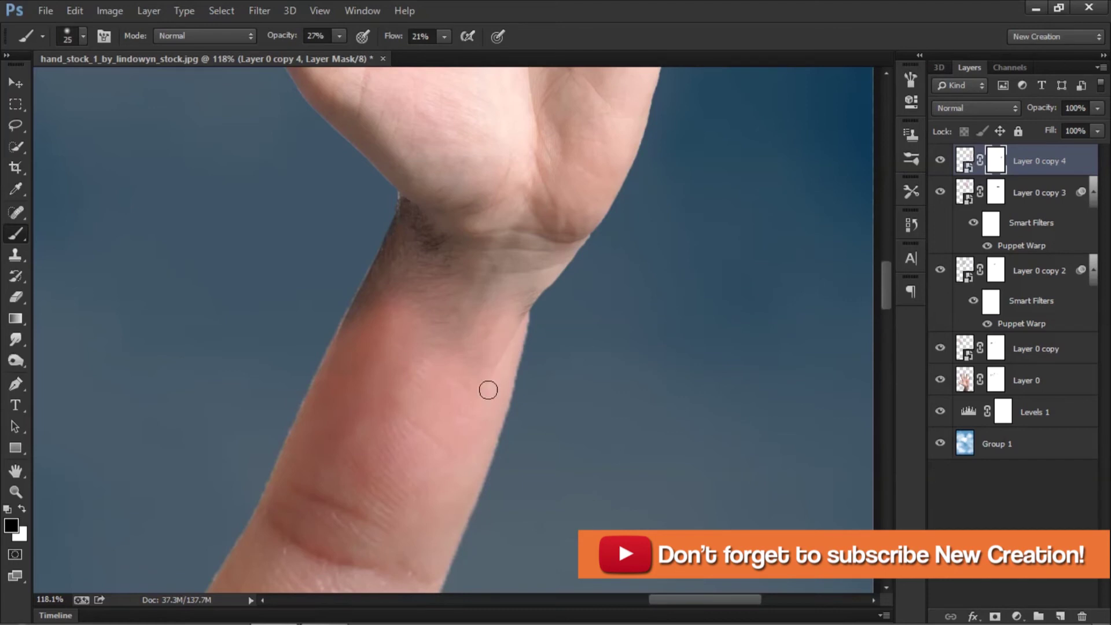
key(bracketright)
key(bracketright)
key(bracketright)
mouse_move(508, 325)
mouse_down()
mouse_move(392, 277)
mouse_move(440, 256)
mouse_move(422, 248)
mouse_move(445, 260)
mouse_move(501, 246)
mouse_move(472, 188)
mouse_up()
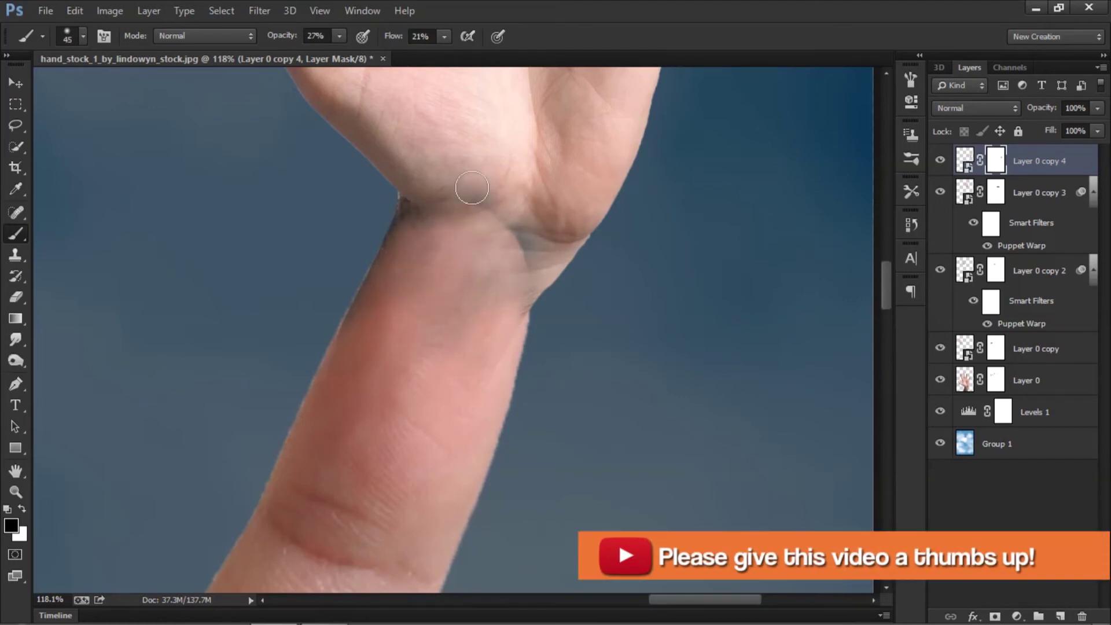
Paint white to bring back the wrist crease and blend the pale ghost edge into the sky.
key(x)
mouse_move(516, 258)
mouse_down()
mouse_move(515, 238)
mouse_move(501, 318)
mouse_move(537, 324)
mouse_up()
key(x)
key(x)
drag(513, 272, 507, 261)
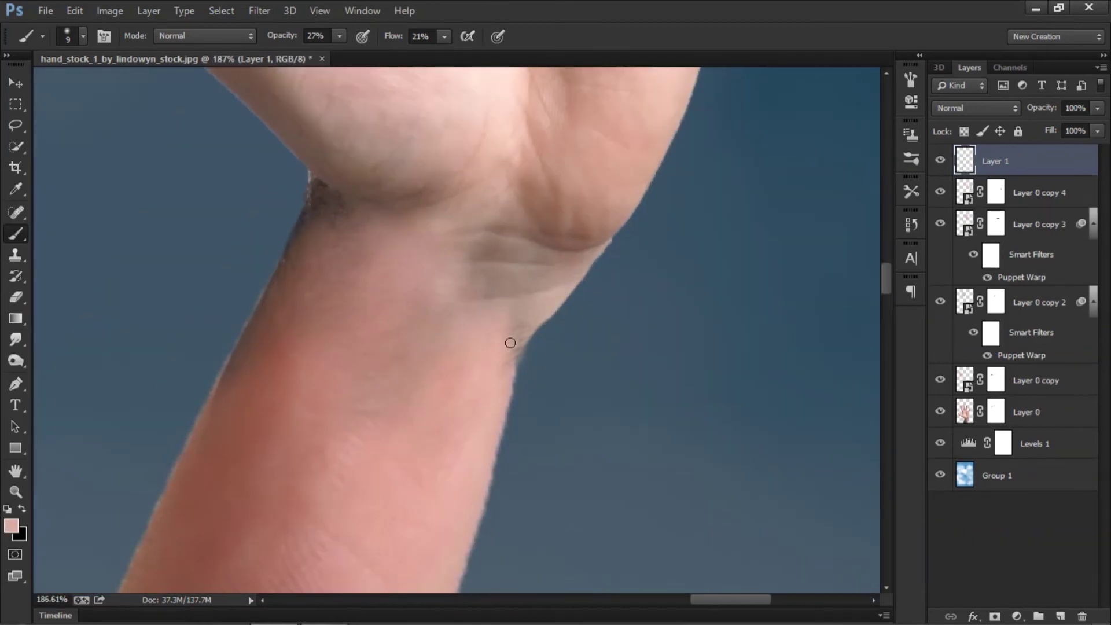
Hide Layer 1 and select the Layer 0 copy 4 hand.
right_click(509, 342)
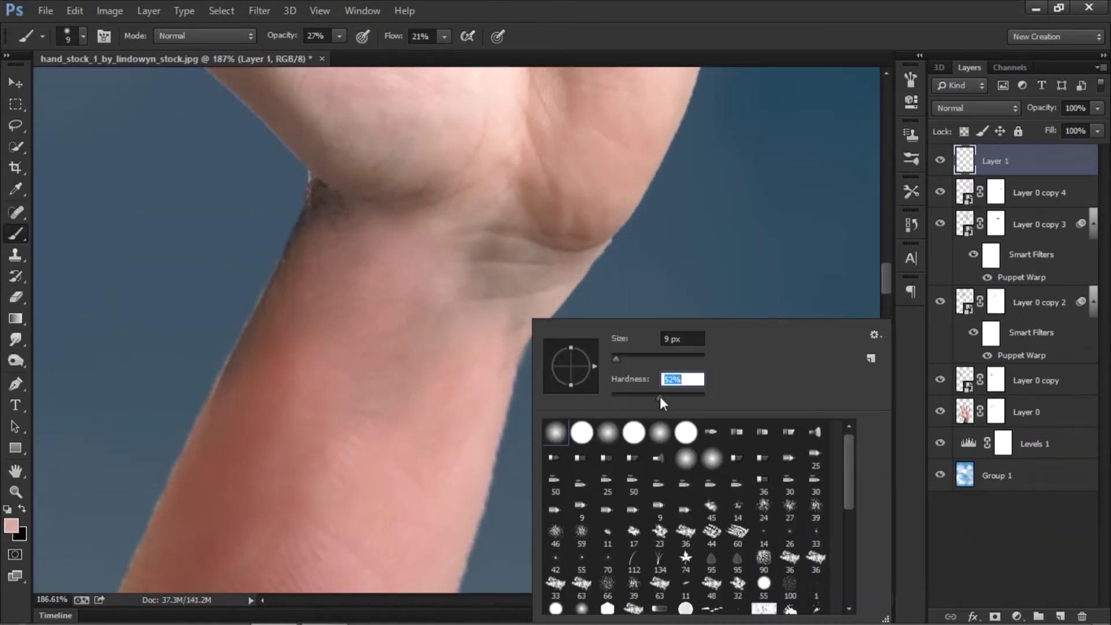
right_click(550, 344)
key(Escape)
key(e)
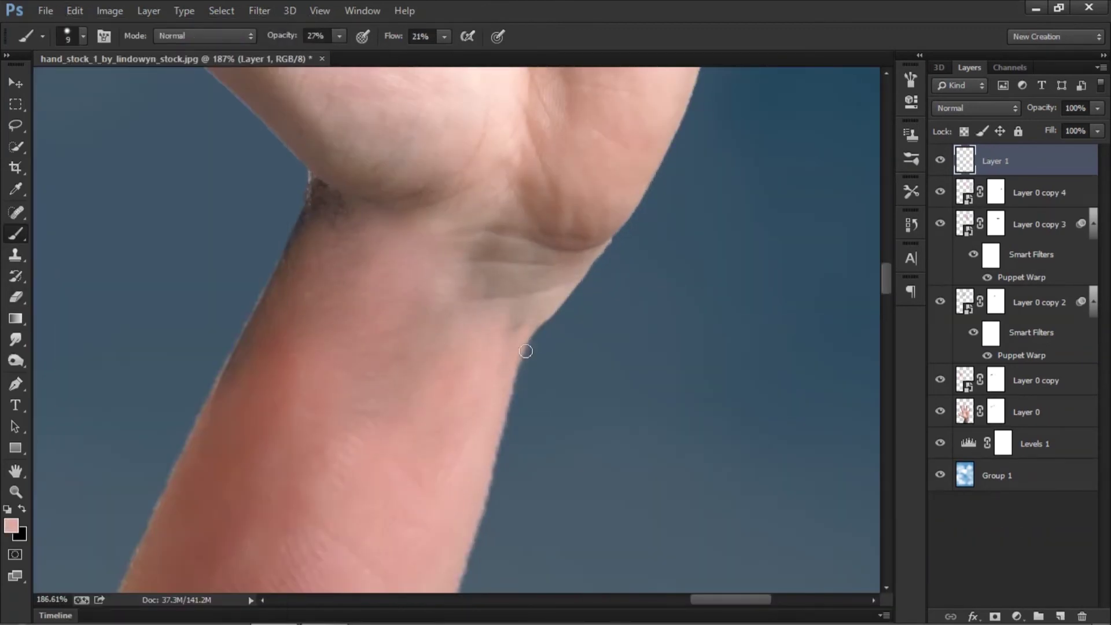
scroll(542, 328, down, 1)
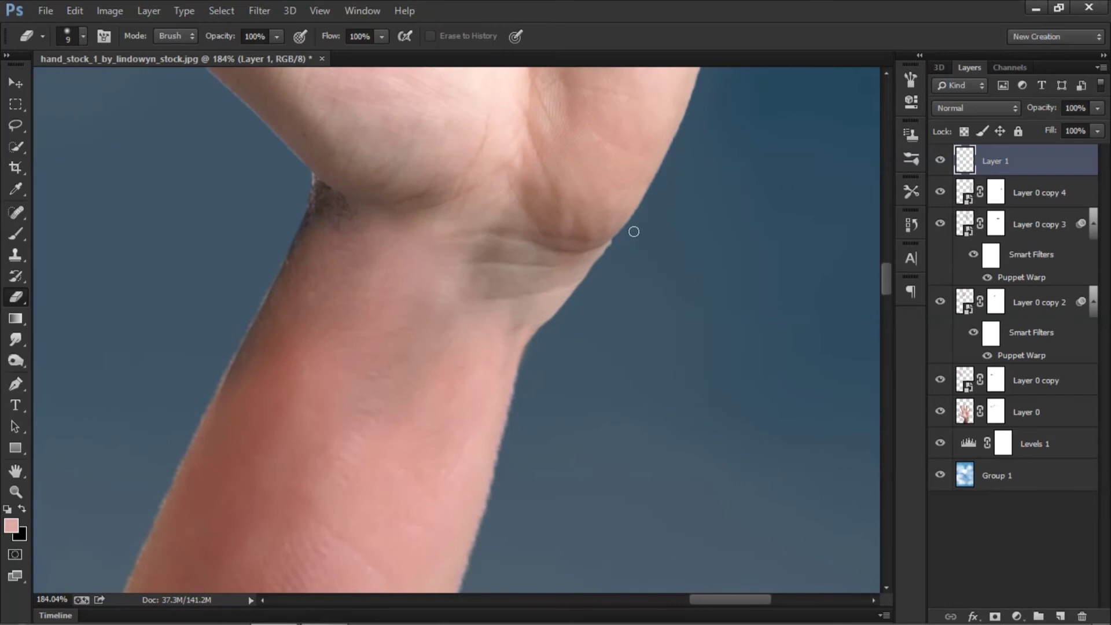
click(940, 161)
click(1030, 192)
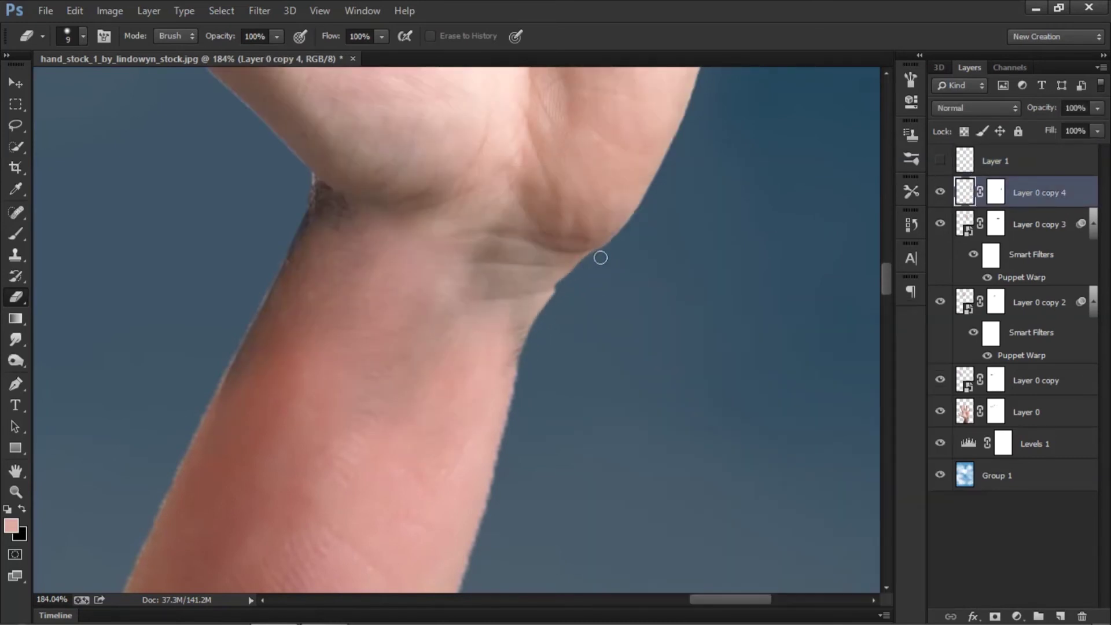
scroll(453, 283, down, 5)
scroll(523, 268, up, 5)
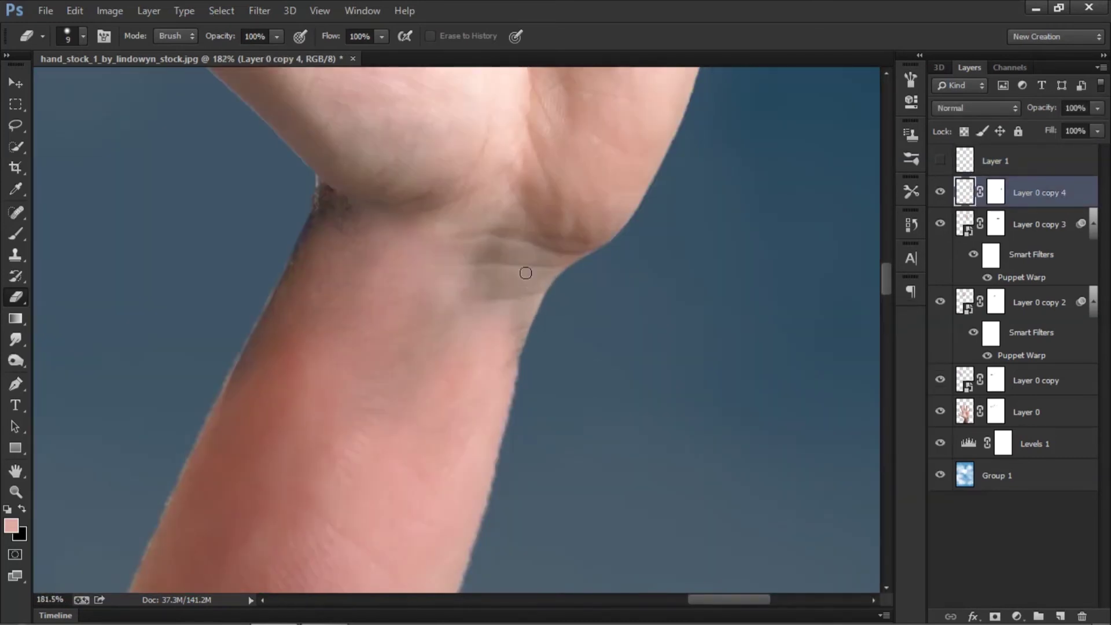
Clip Layer 1 to Layer 0 copy 4, sampling wrist skin tone with a 27 px soft brush.
key(alt+bracketright)
key(b)
alt+click(509, 339)
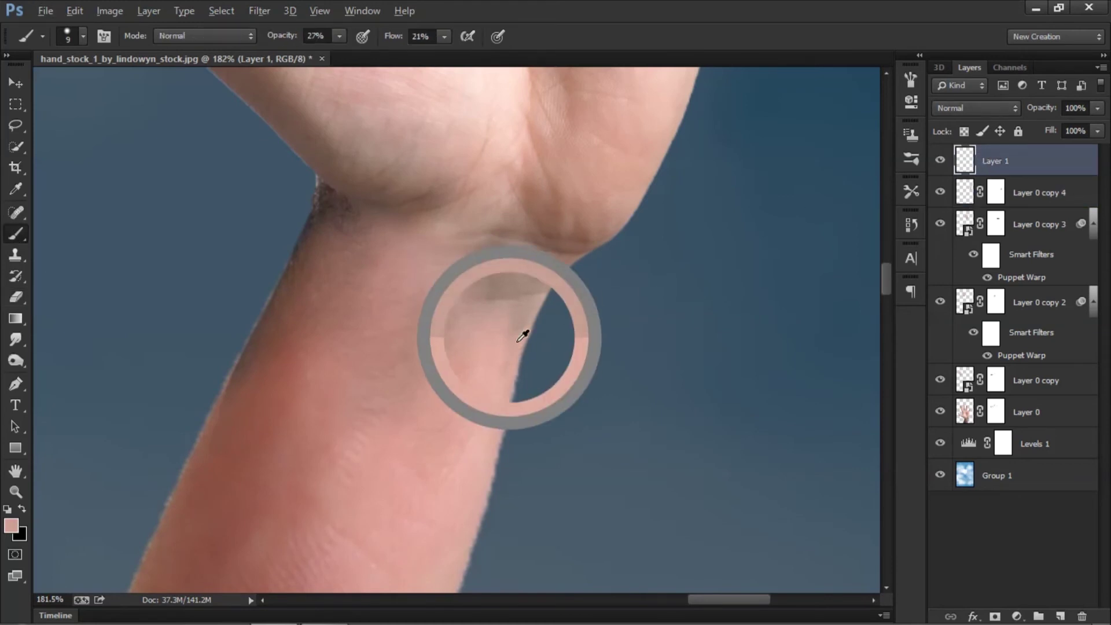
alt+click(259, 372)
right_click(280, 306)
text(27)
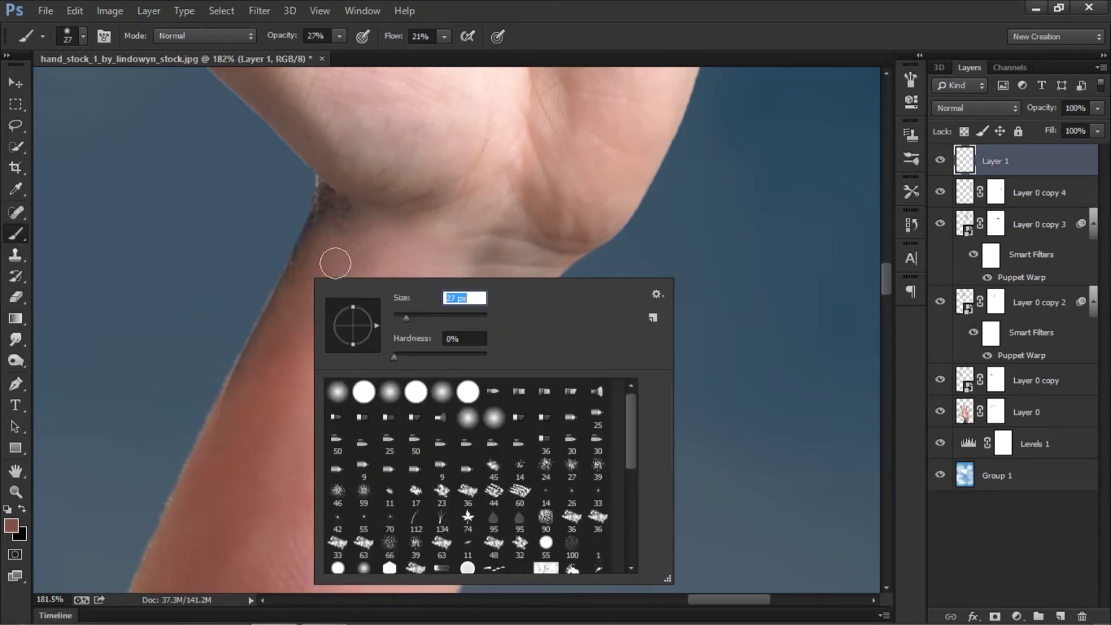
key(Return)
key(ctrl+alt+g)
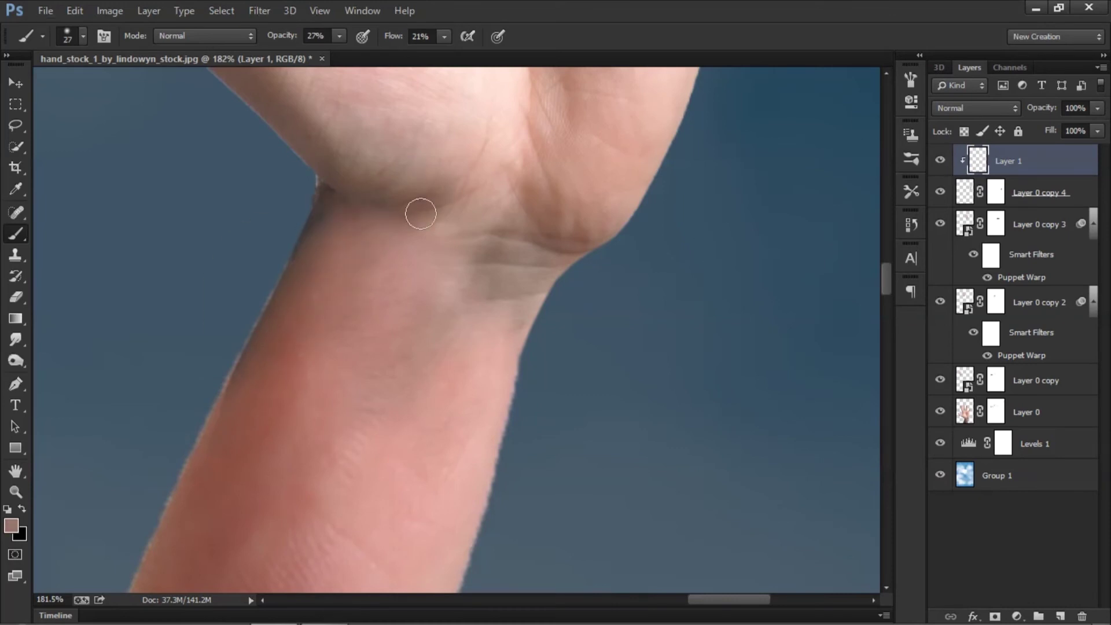
Add a new clipped layer above the next small hand and sample its wrist skin tone.
scroll(511, 274, down, 4)
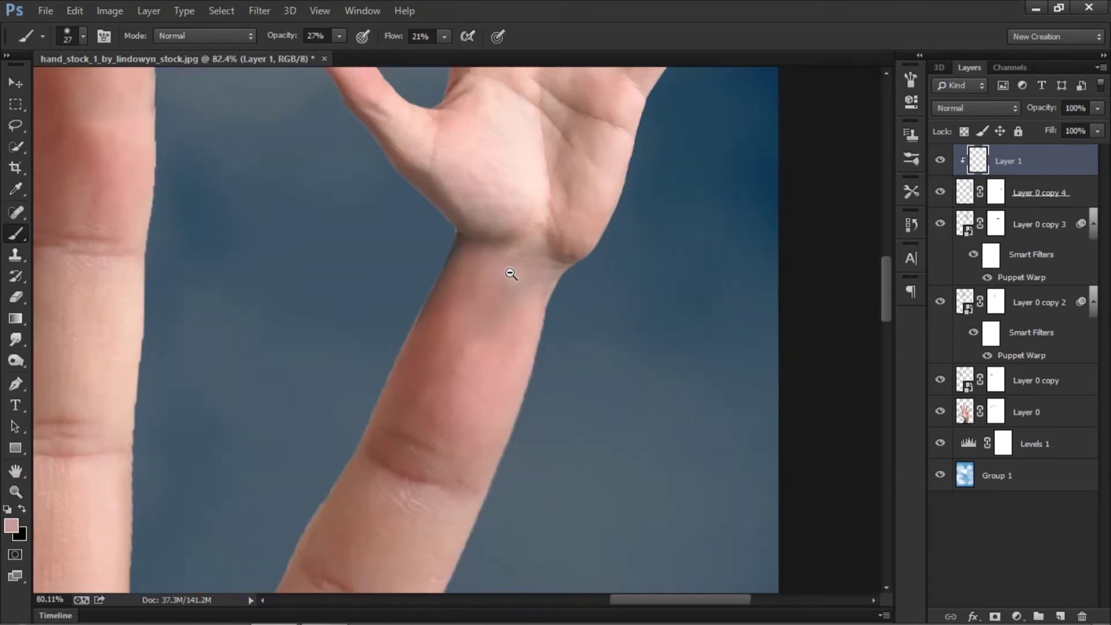
scroll(511, 274, down, 10)
click(1033, 379)
scroll(731, 297, up, 5)
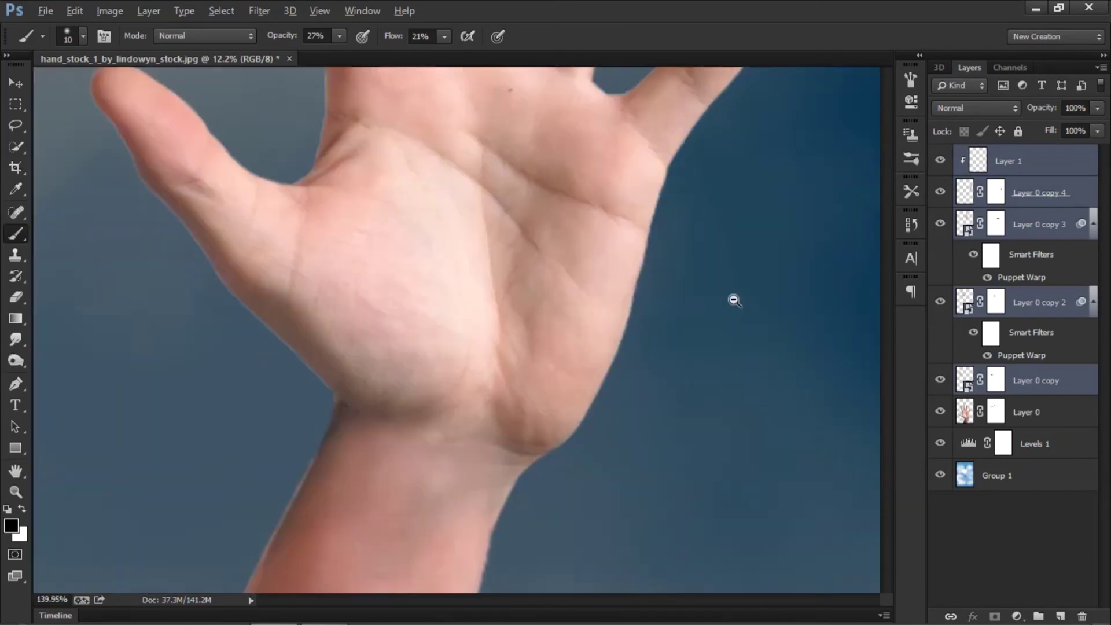
key(ctrl+shift+alt+n)
key(ctrl+alt+g)
alt+click(520, 292)
key(bracketright)
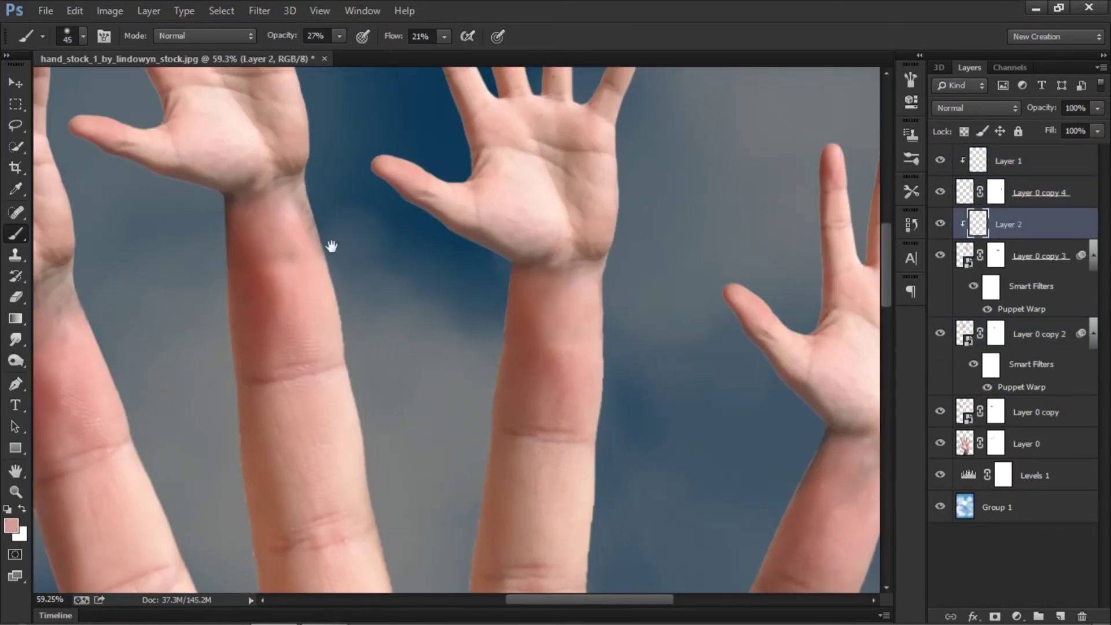
Add a new blank layer clipped to the Layer 0 copy 2 hand.
drag(331, 246, 417, 310)
key(alt+bracketleft)
key(alt+bracketleft)
key(ctrl+shift+alt+n)
key(ctrl+alt+g)
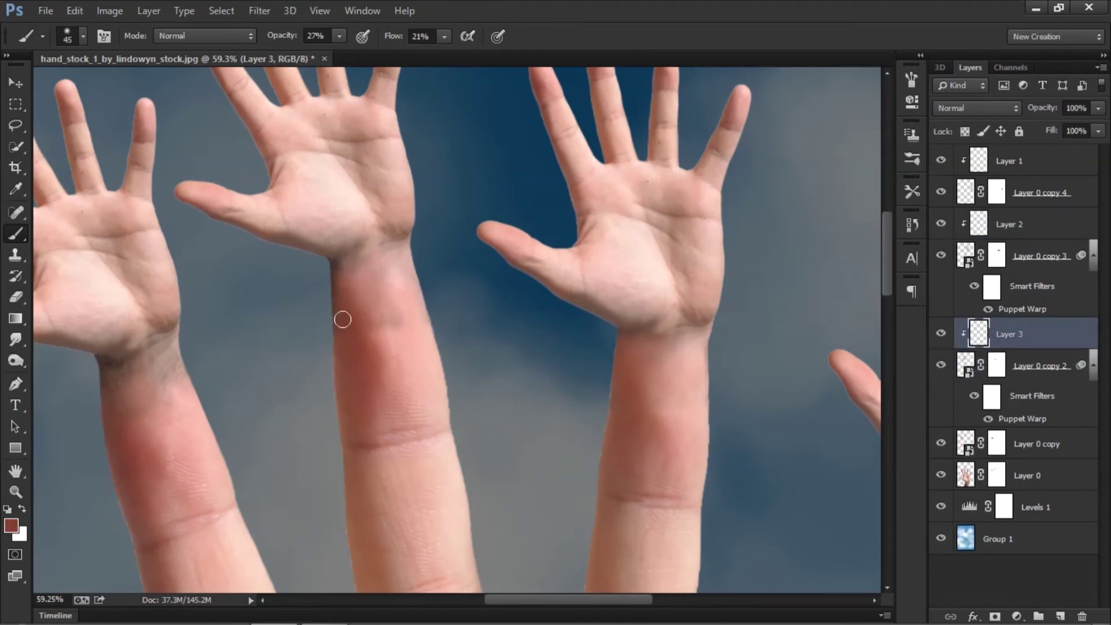
Clip Layer 4 to Layer 0 copy and paint light pink skin over the reddish upper wrist.
alt+click(397, 248)
drag(409, 279, 582, 222)
click(1035, 444)
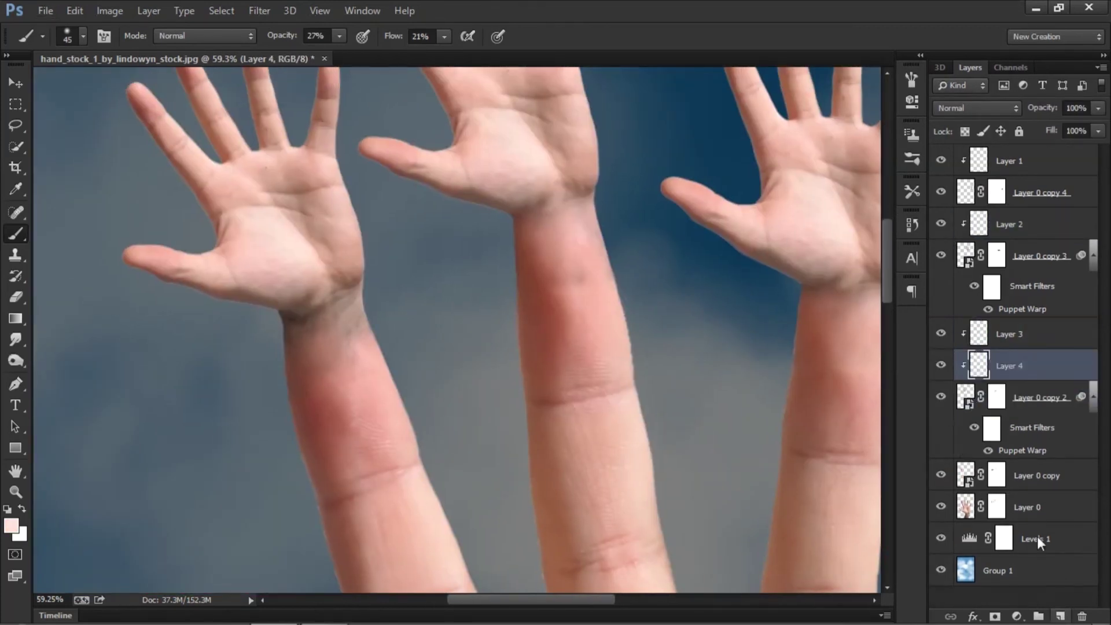
key(ctrl+shift+alt+n)
alt+click(973, 458)
alt+click(330, 358)
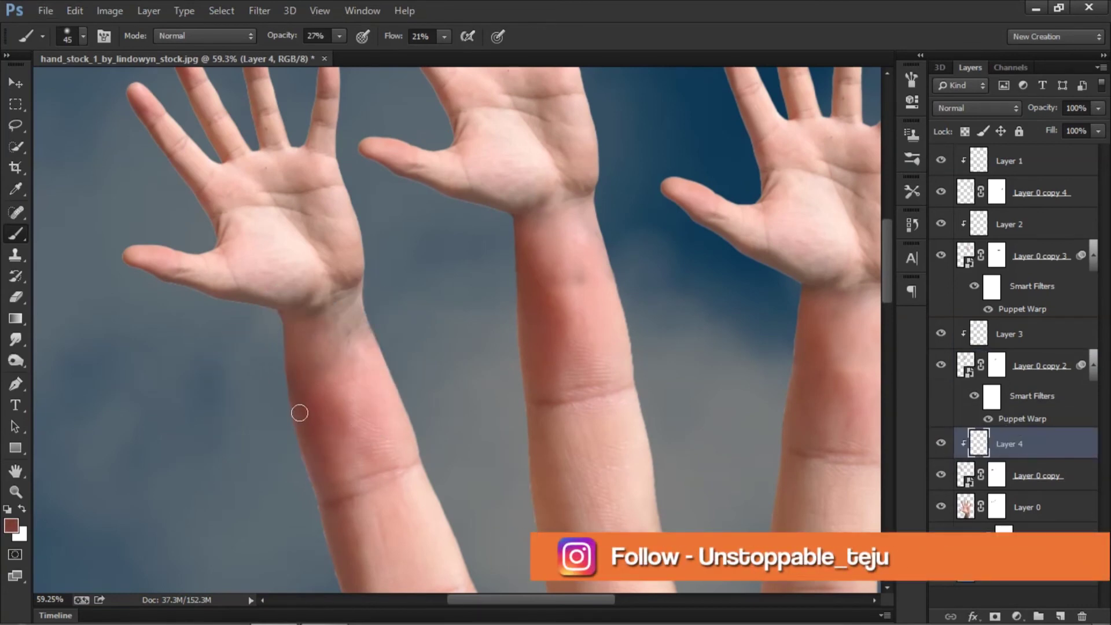
alt+click(345, 324)
mouse_move(367, 366)
mouse_down()
mouse_move(330, 304)
mouse_move(339, 360)
mouse_up()
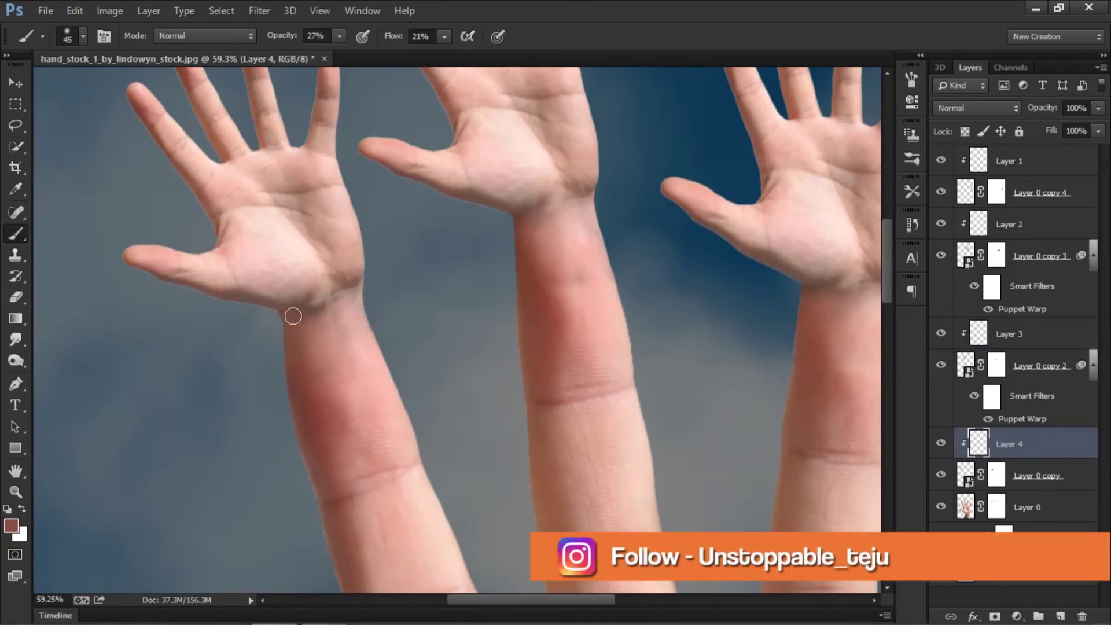
key(ctrl+0)
click(1026, 507)
Group all the hand layers, duplicate the group, and shrink the copy.
key(ctrl+alt+a)
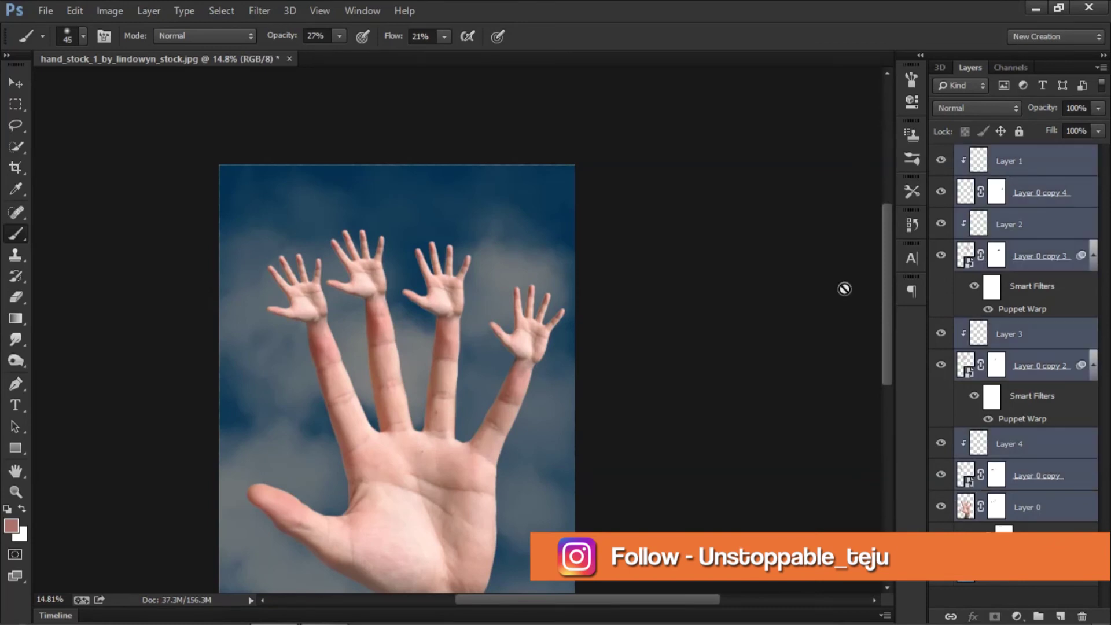
key(ctrl+g)
key(ctrl+j)
key(ctrl+t)
mouse_move(573, 249)
mouse_down()
mouse_move(450, 351)
mouse_move(440, 410)
mouse_up()
drag(406, 462, 543, 238)
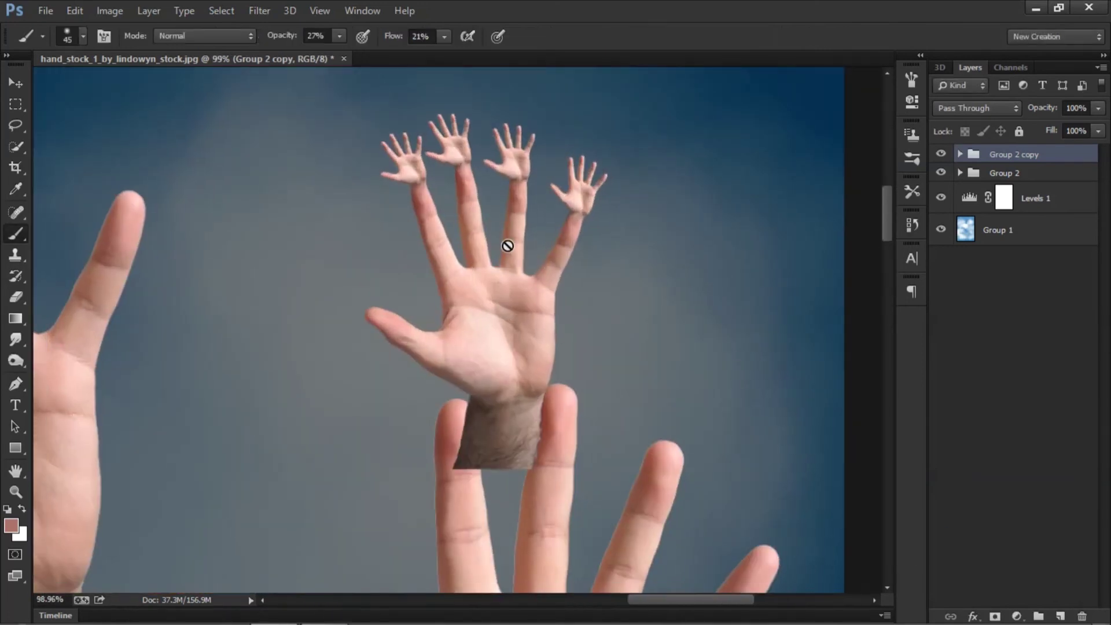
Scale the hand copy down, tilt it, and seat it on a small hand's finger.
key(ctrl+t)
key(Return)
drag(607, 174, 565, 167)
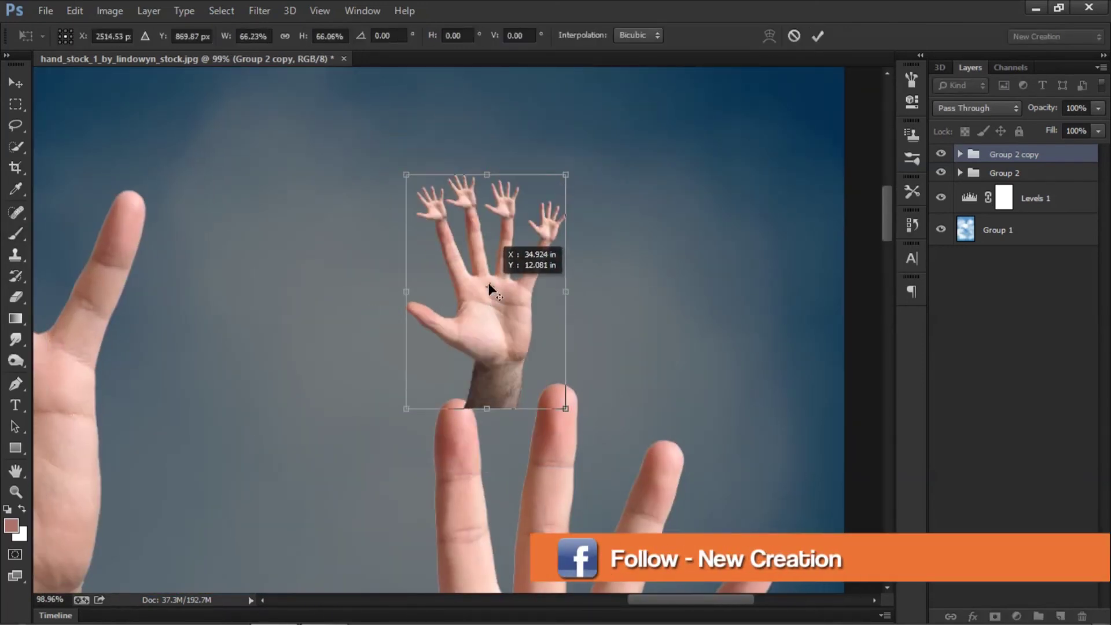
drag(504, 272, 480, 295)
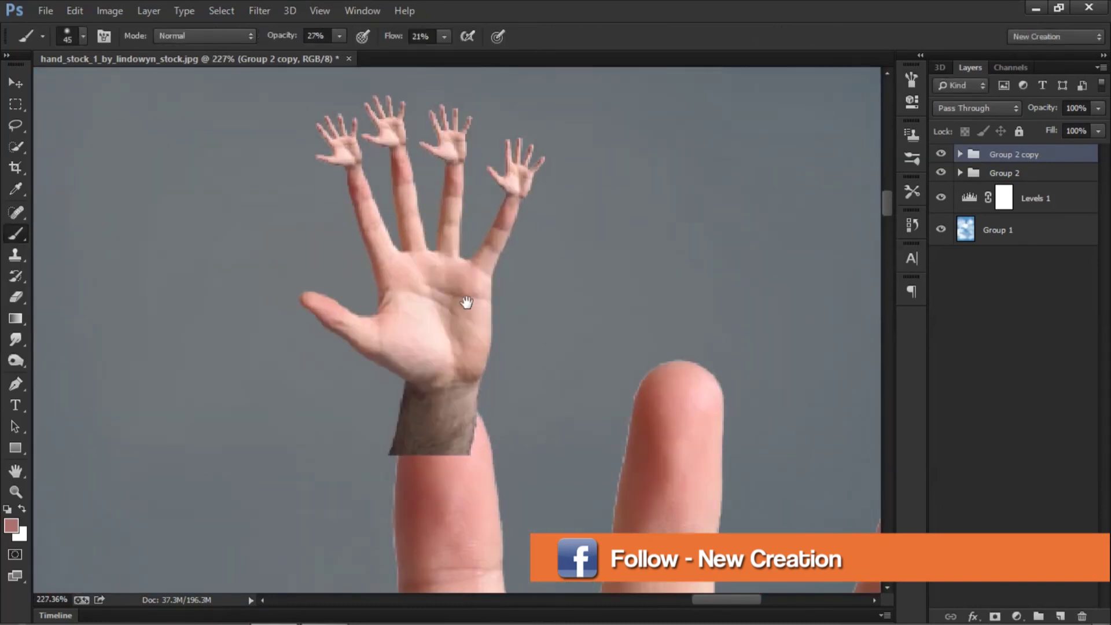
drag(577, 216, 595, 232)
mouse_move(503, 278)
mouse_down()
mouse_move(487, 310)
mouse_move(512, 279)
mouse_up()
key(Return)
Add a white mask to the hand copy and brush away its dark hairy wrist at about 31% opacity.
key(b)
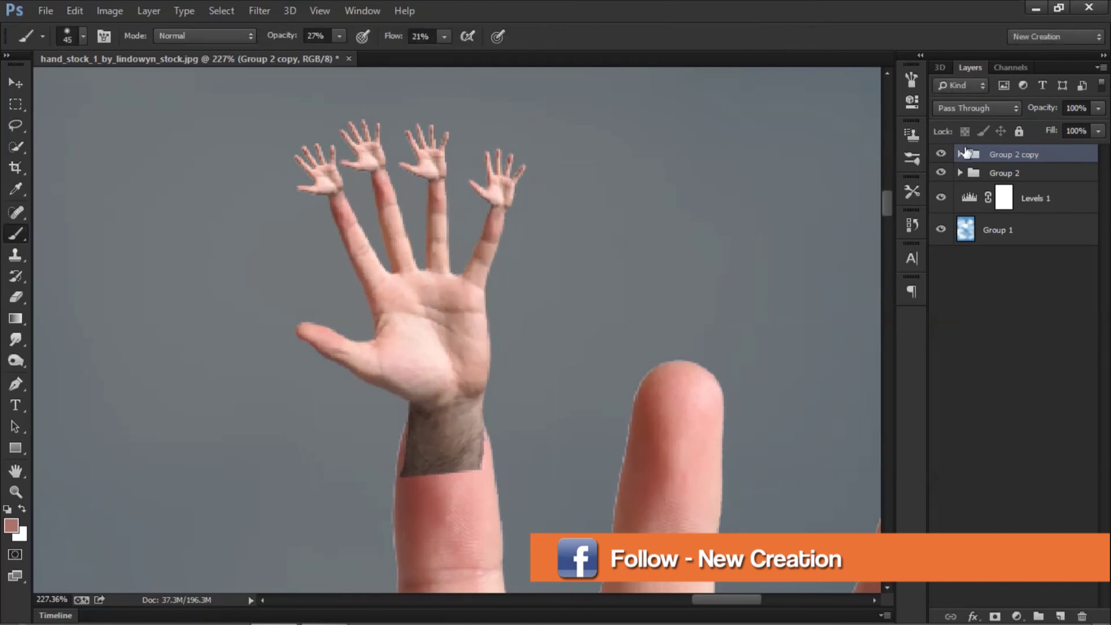
right_click(997, 162)
click(994, 616)
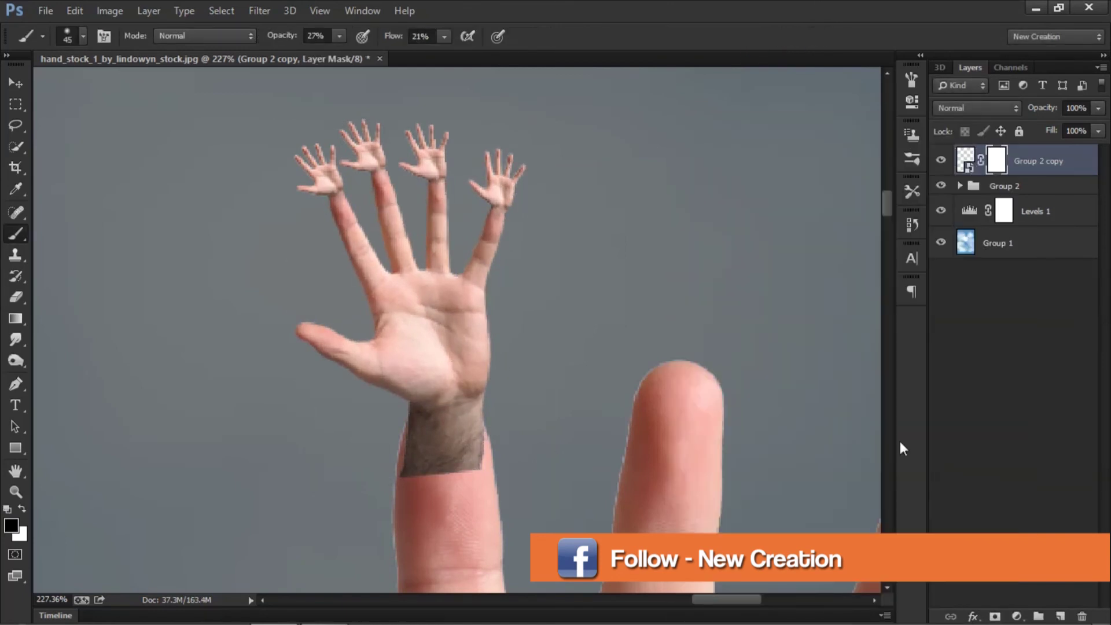
text(97)
key(bracketleft)
key(bracketleft)
key(bracketleft)
key(3)
key(1)
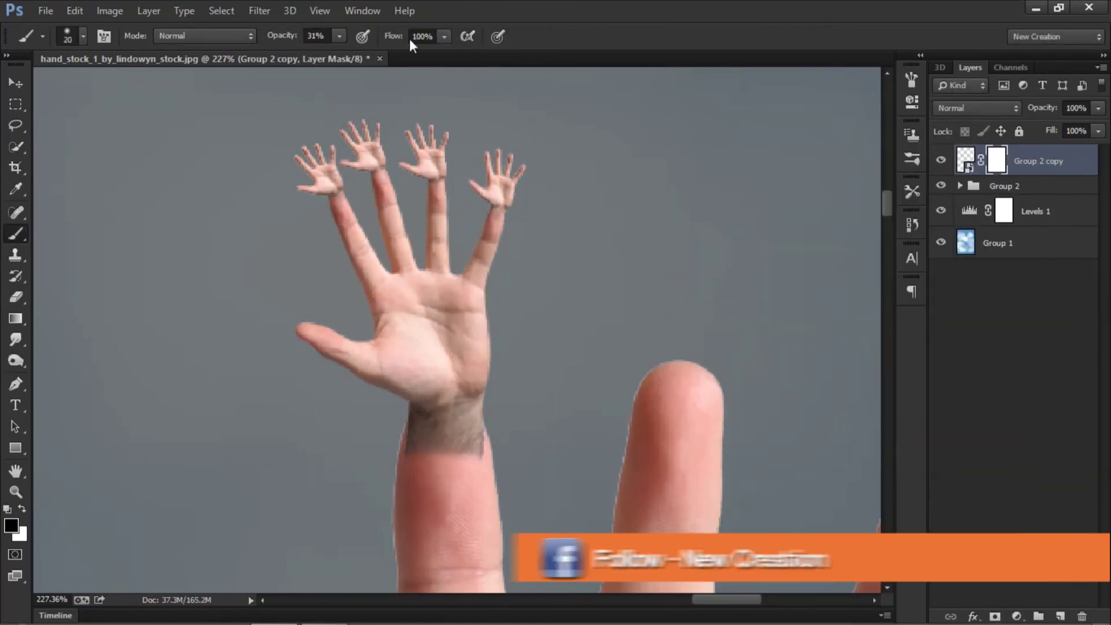
key(shift+2)
key(shift+8)
scroll(411, 453, up, 3)
mouse_move(427, 466)
mouse_down()
mouse_move(515, 468)
mouse_move(449, 448)
mouse_up()
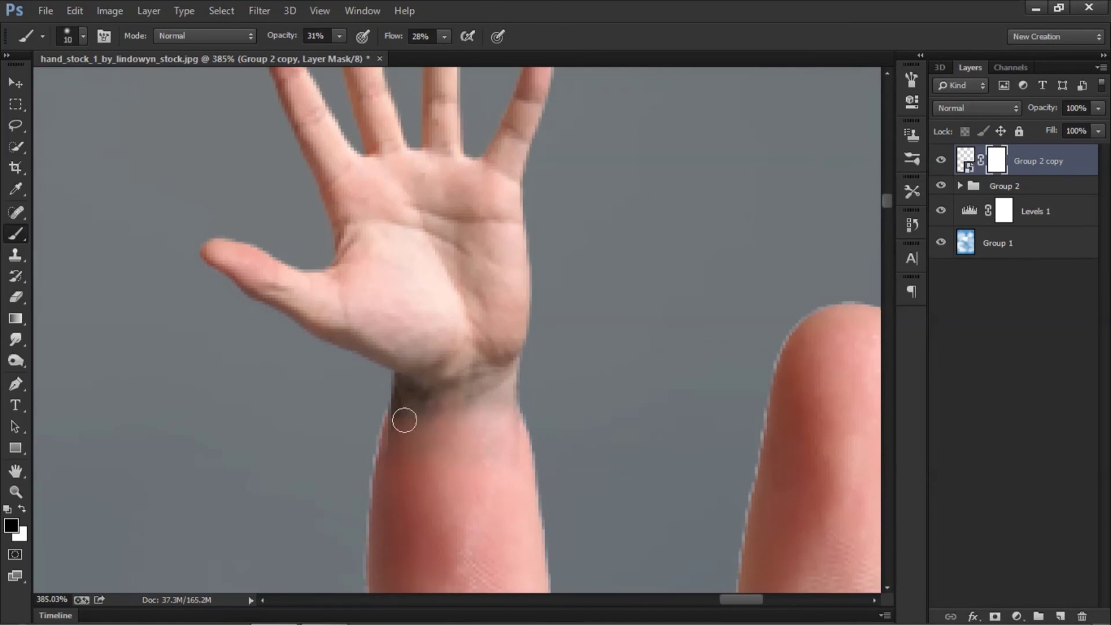
Enlarge the hand copy slightly.
key(ctrl+t)
scroll(460, 379, down, 2)
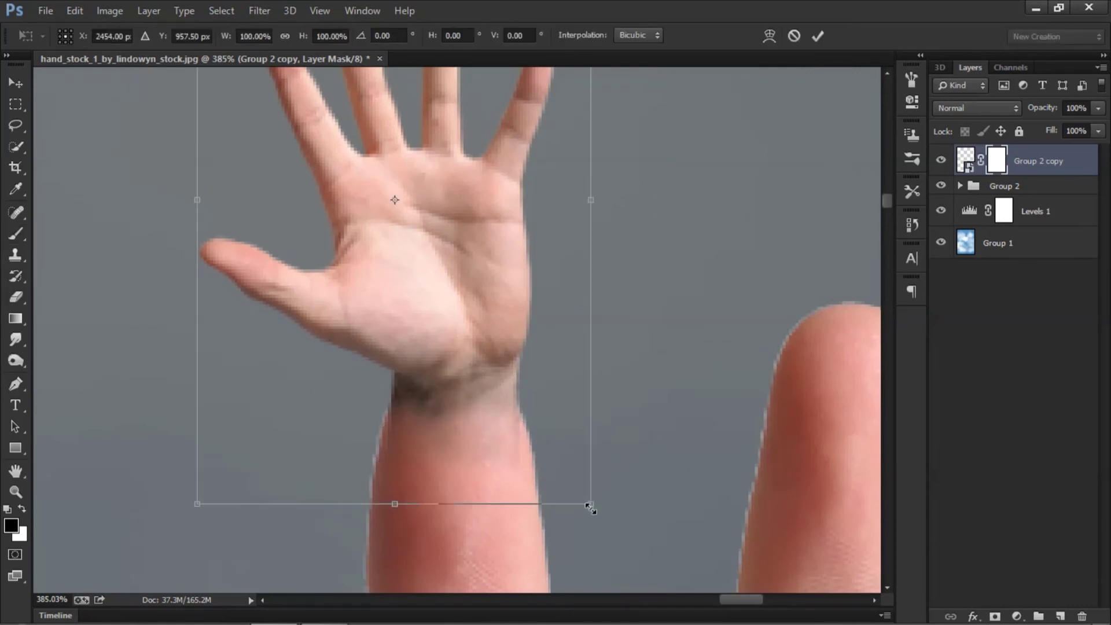
drag(587, 508, 608, 511)
key(Return)
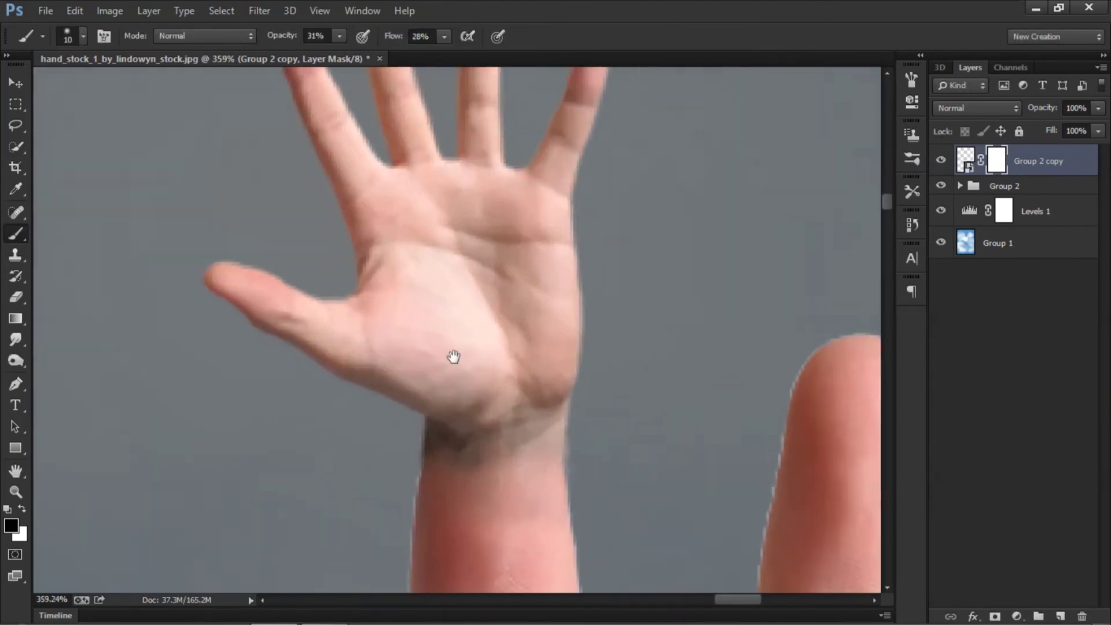
Add Layer 5 clipped to the hand copy, sampling a skin tone near the wrist.
scroll(416, 395, down, 1)
click(1057, 618)
alt+click(402, 391)
key(ctrl+alt+g)
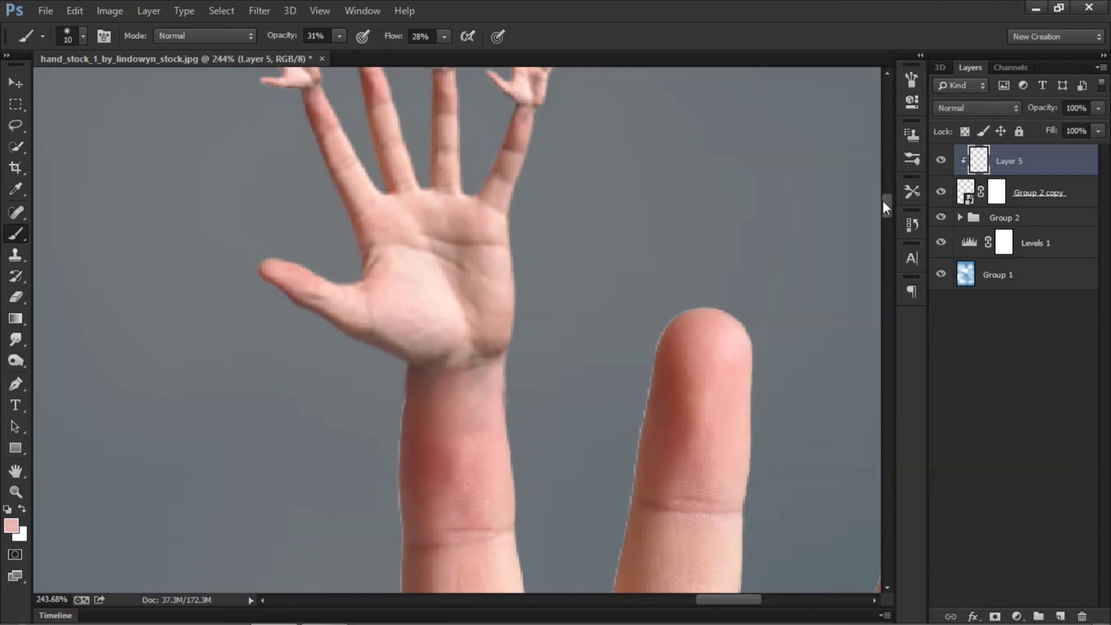
key(d)
key(alt+bracketleft)
key(alt+bracketright)
Rotate the current tiny-hand copy to follow its finger.
key(e)
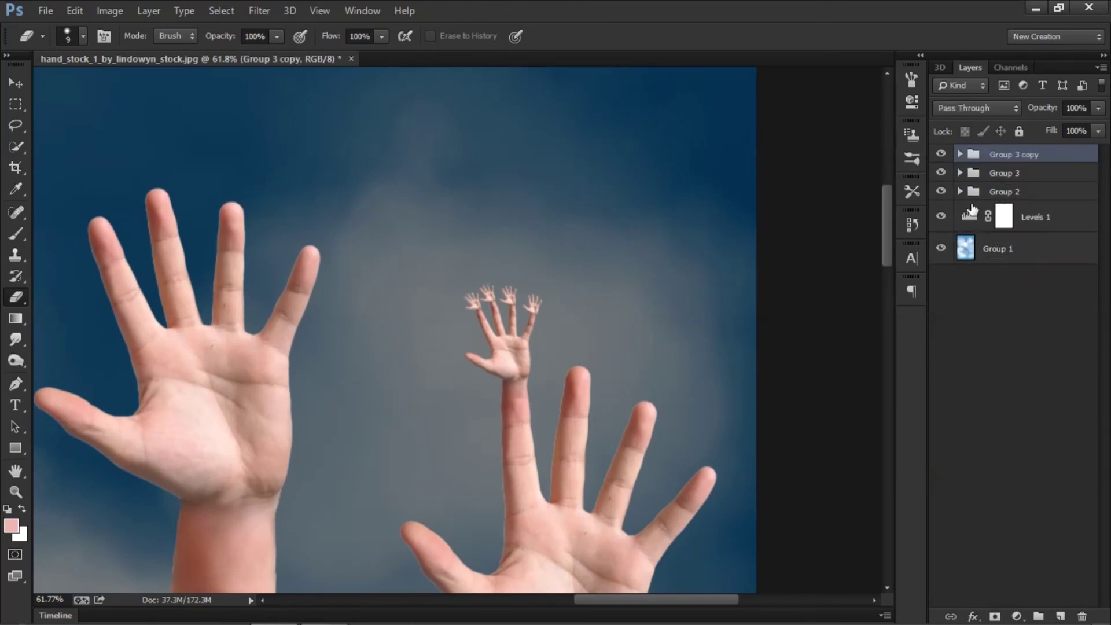
scroll(575, 350, up, 5)
drag(571, 315, 561, 172)
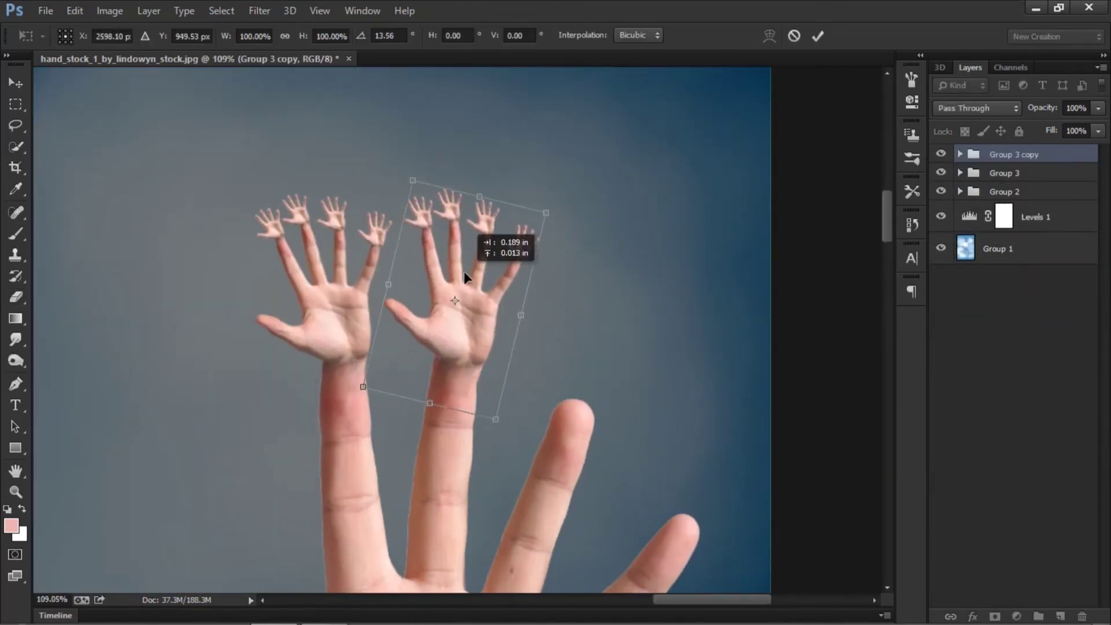
key(Return)
scroll(480, 319, down, 3)
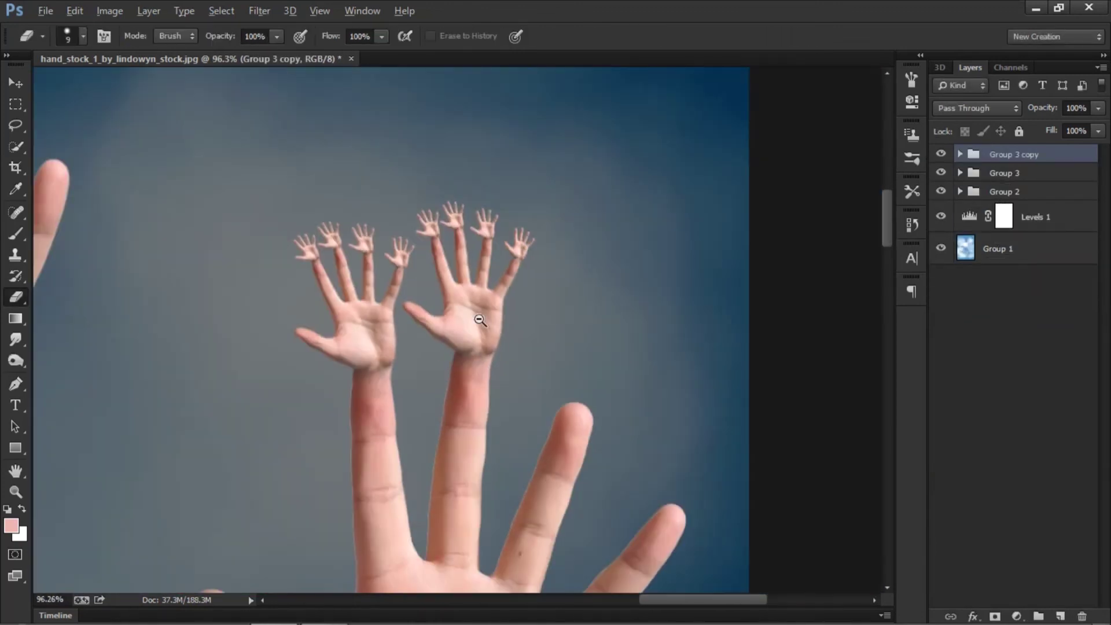
Duplicate the tiny-hand group, then move and rotate the copy onto the next finger.
key(ctrl+j)
key(ctrl+t)
drag(541, 463, 524, 480)
scroll(480, 352, up, 2)
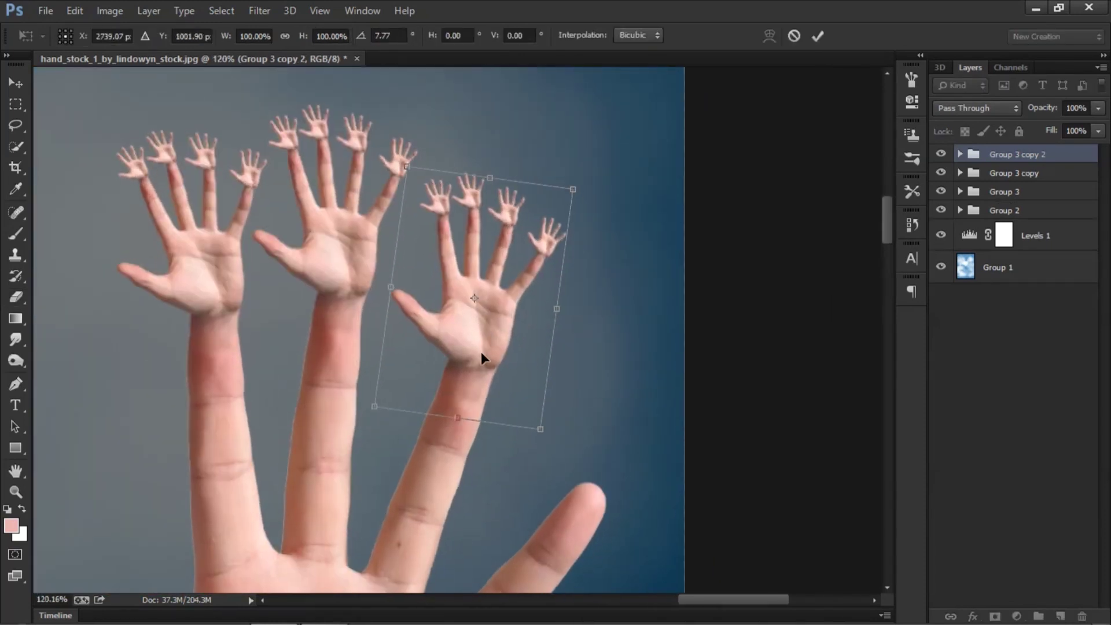
drag(481, 351, 502, 359)
key(Return)
Duplicate the group again and place the rotated copy on the last finger.
key(ctrl+j)
key(ctrl+t)
drag(447, 257, 485, 319)
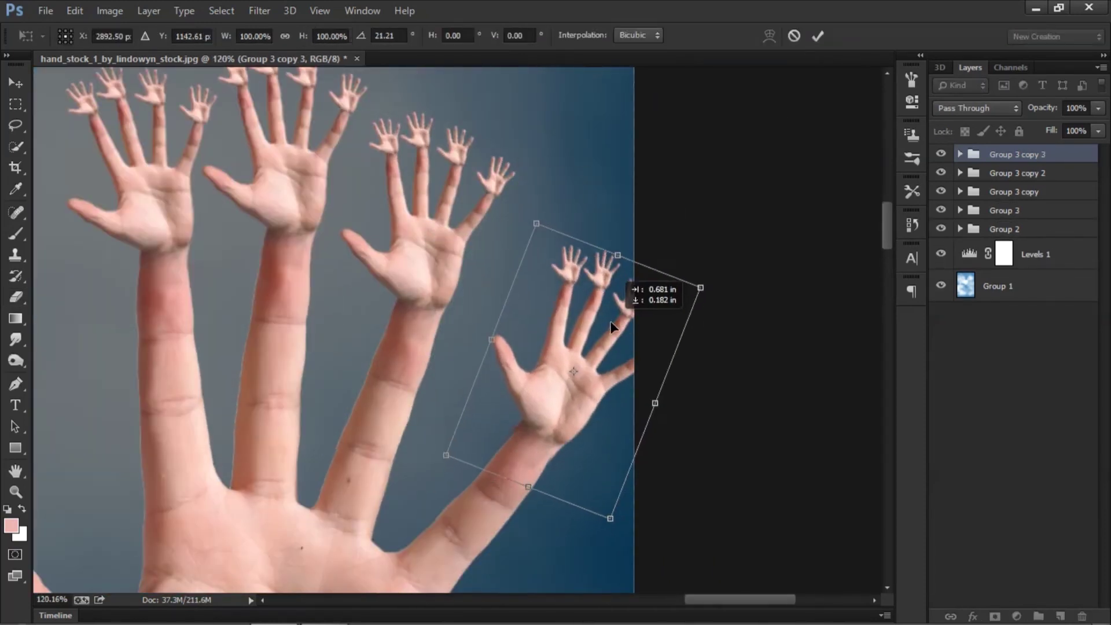
scroll(485, 319, up, 2)
scroll(485, 318, up, 3)
click(817, 35)
Expand Group 3 copy 3 and select its Group 2 copy mask for touch-up.
click(959, 154)
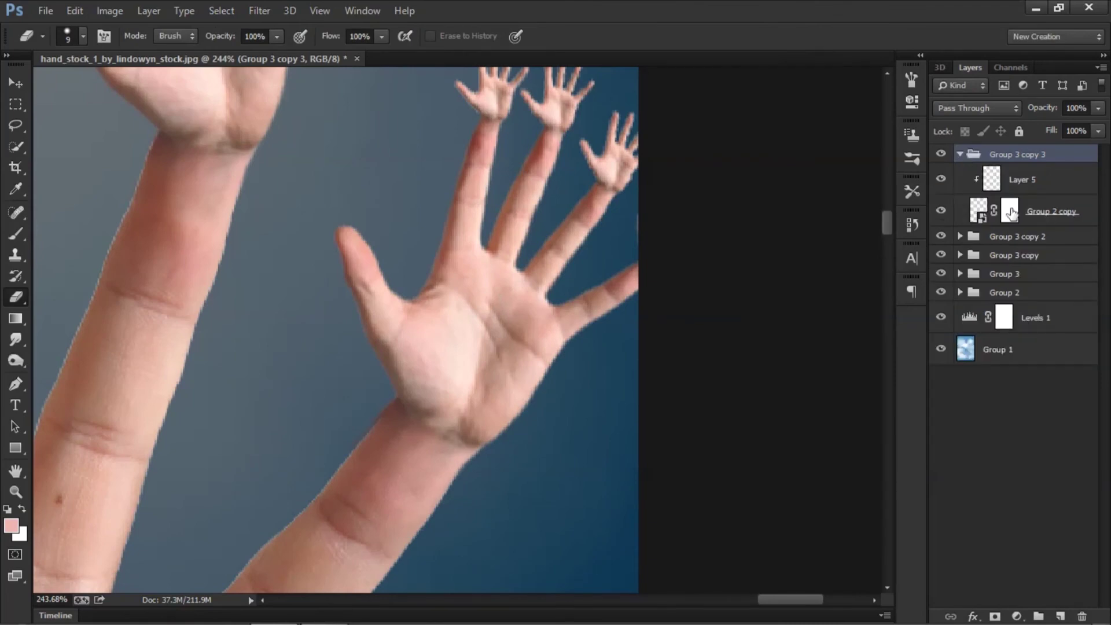
click(1009, 210)
click(16, 235)
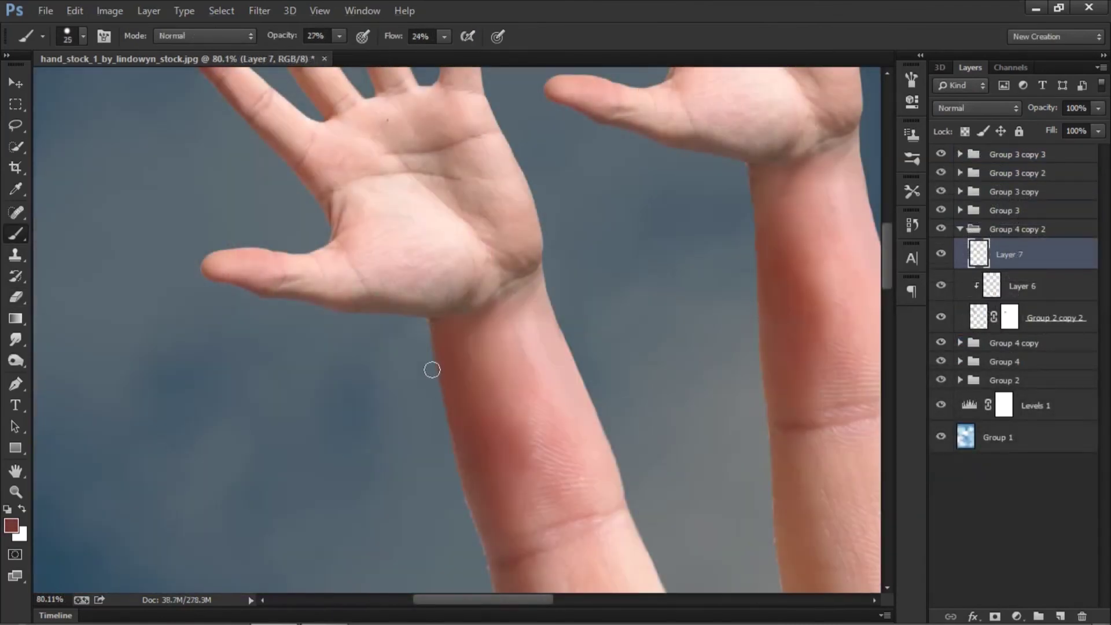
Set the Eraser size to 20 px and zoom out to review the finished composite.
right_click(416, 317)
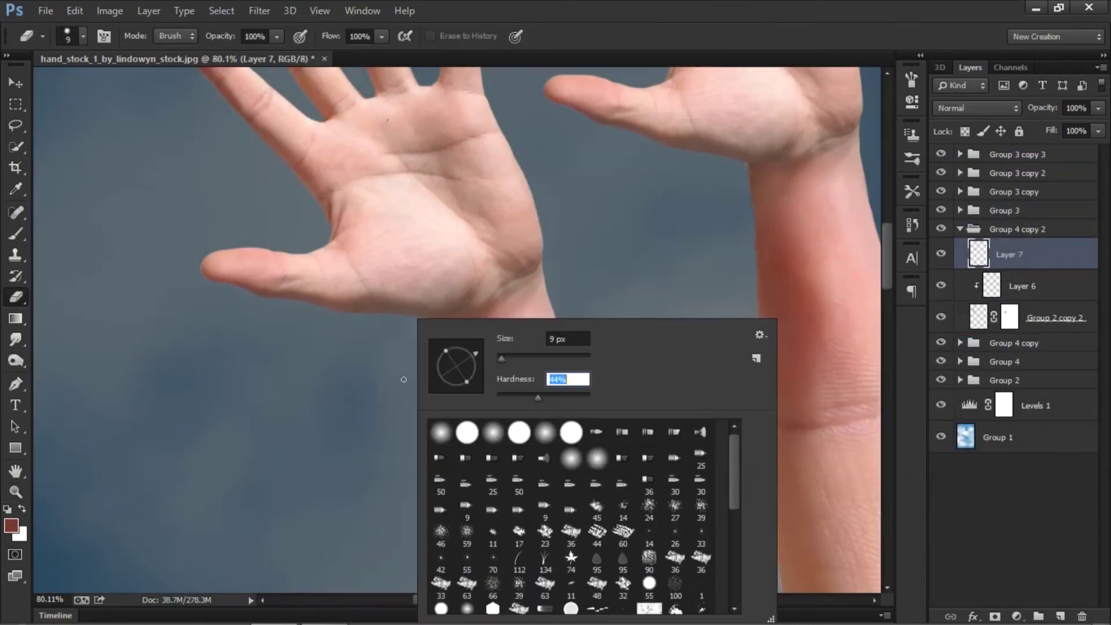
text(20)
key(Return)
scroll(551, 373, down, 5)
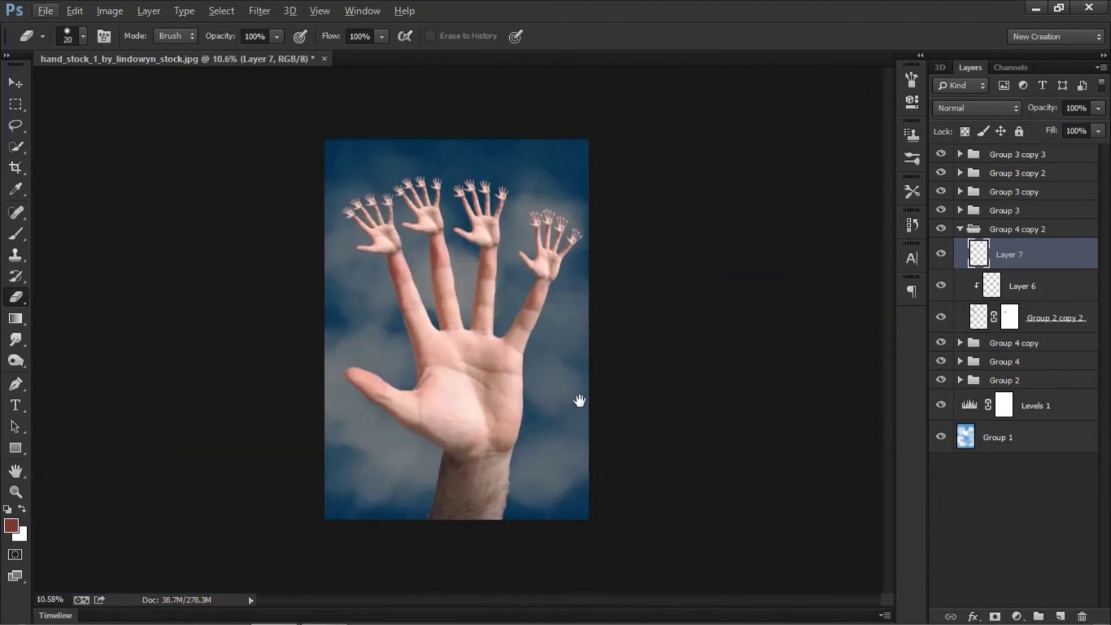